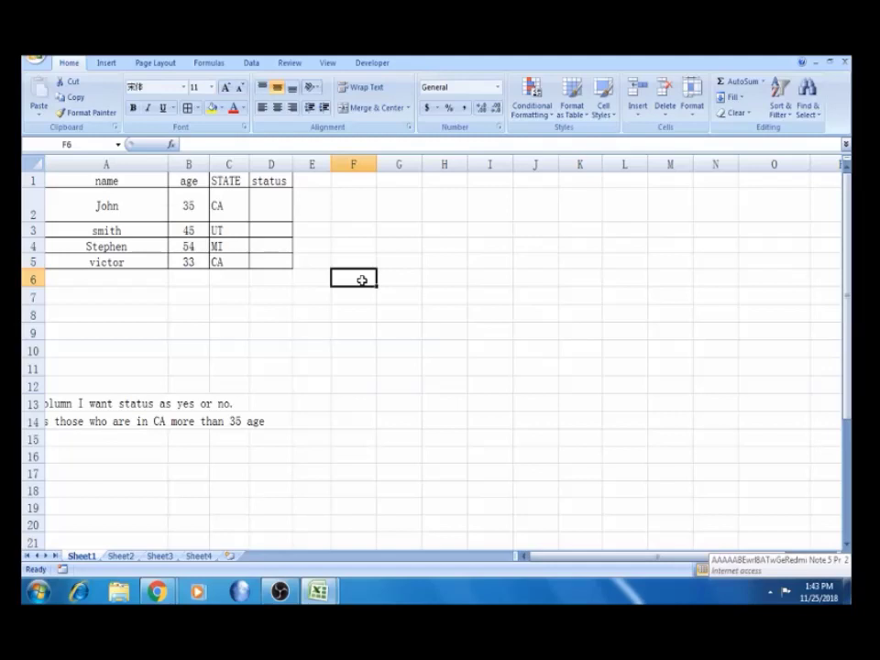
Review the table's columns and the status conditions written in cells A13 and A14
click(284, 210)
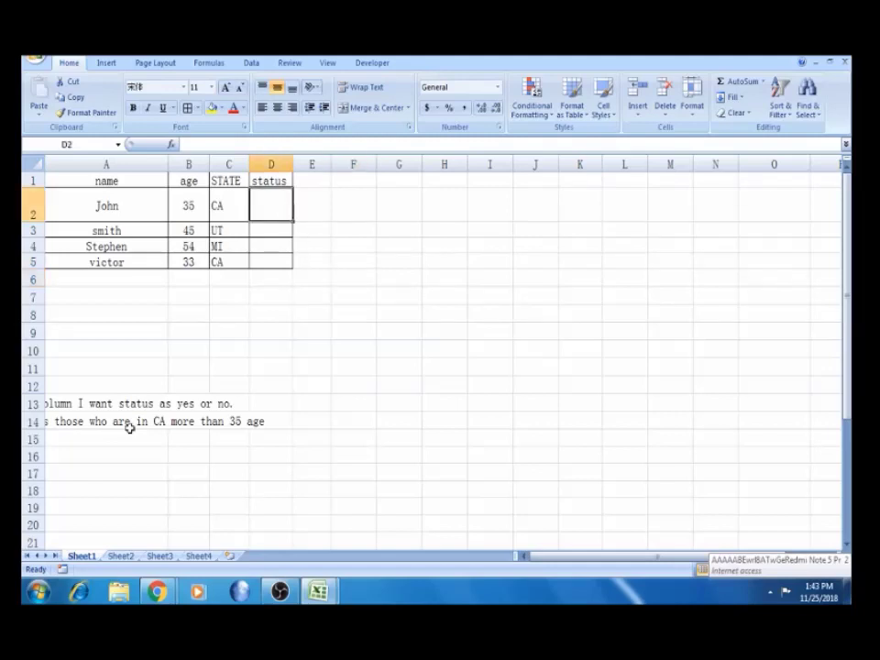
click(111, 177)
key(Right)
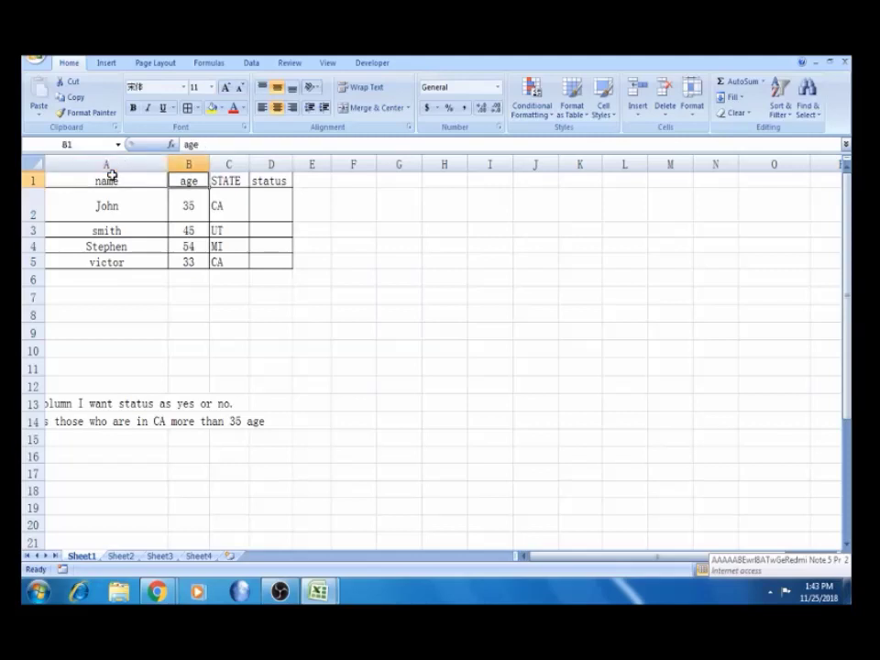
key(Right)
key(Down)
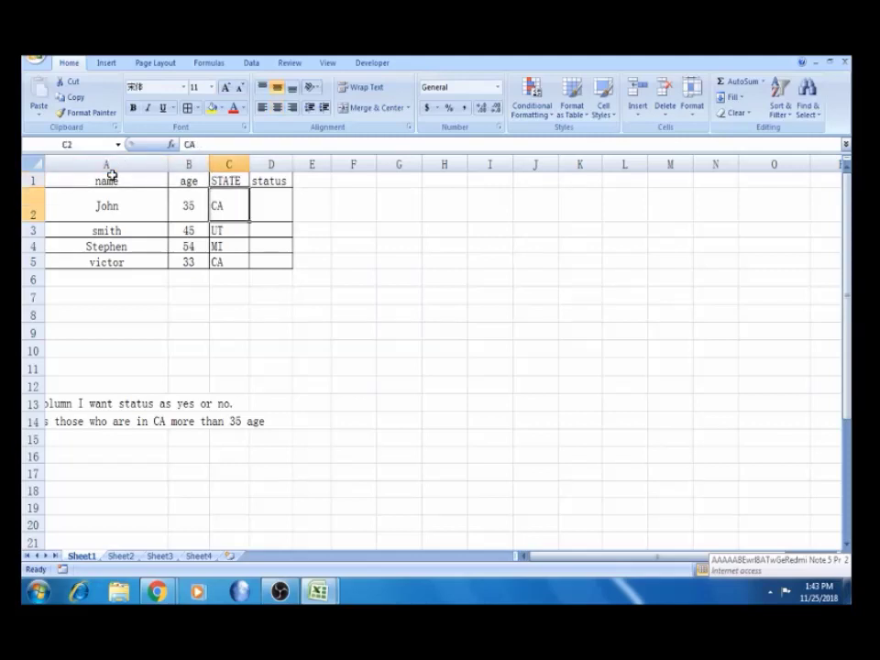
click(106, 400)
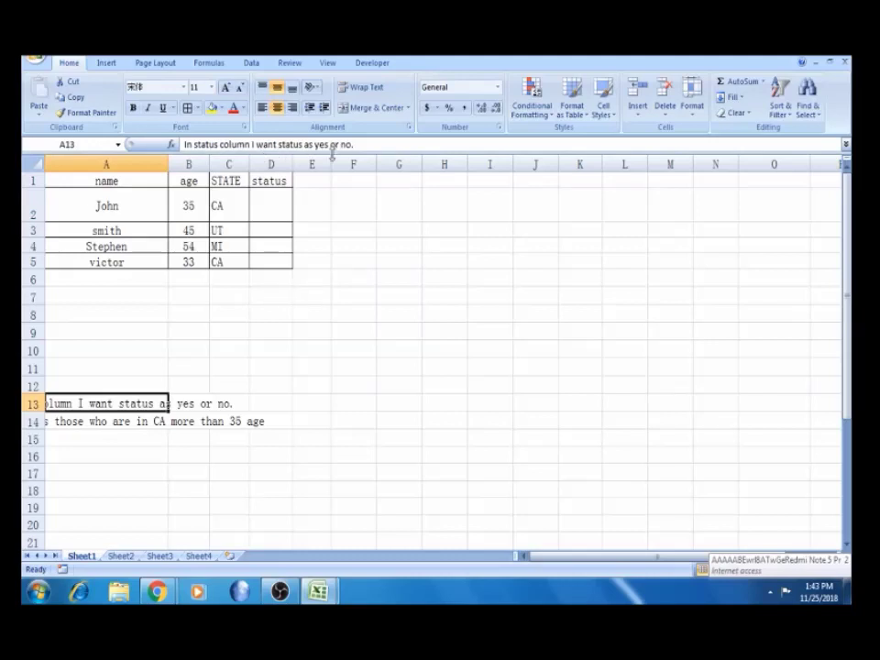
click(107, 423)
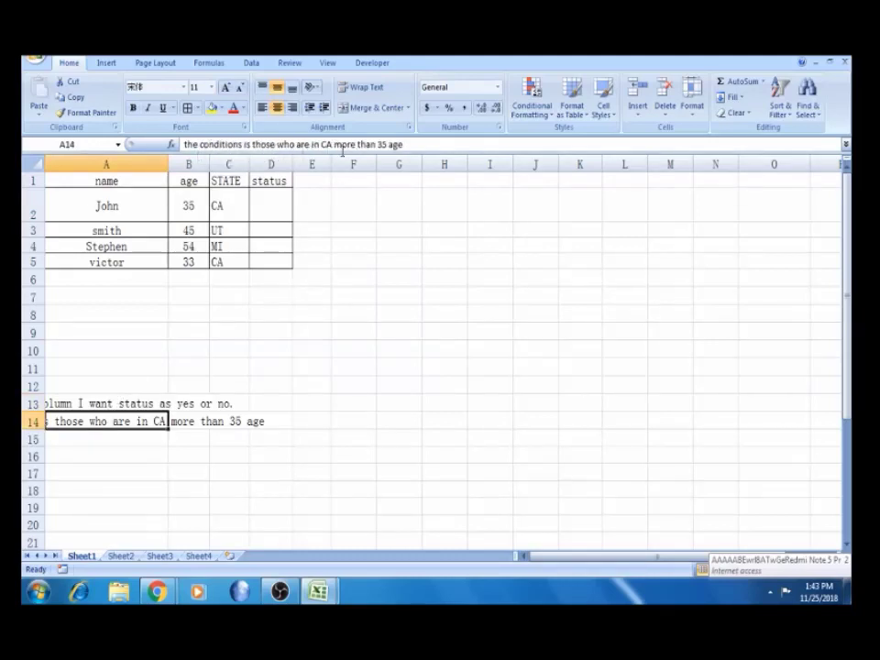
click(213, 354)
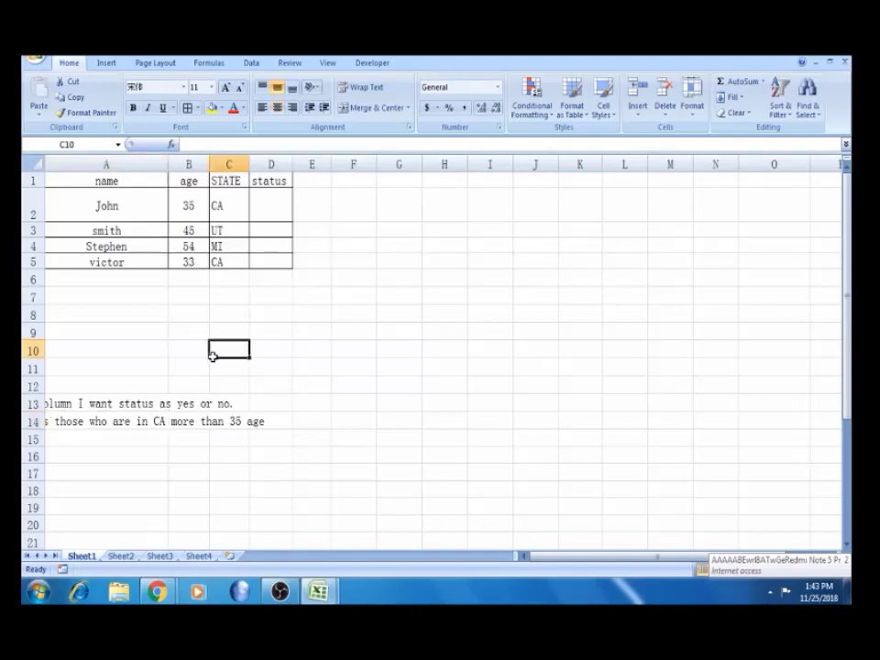
click(270, 209)
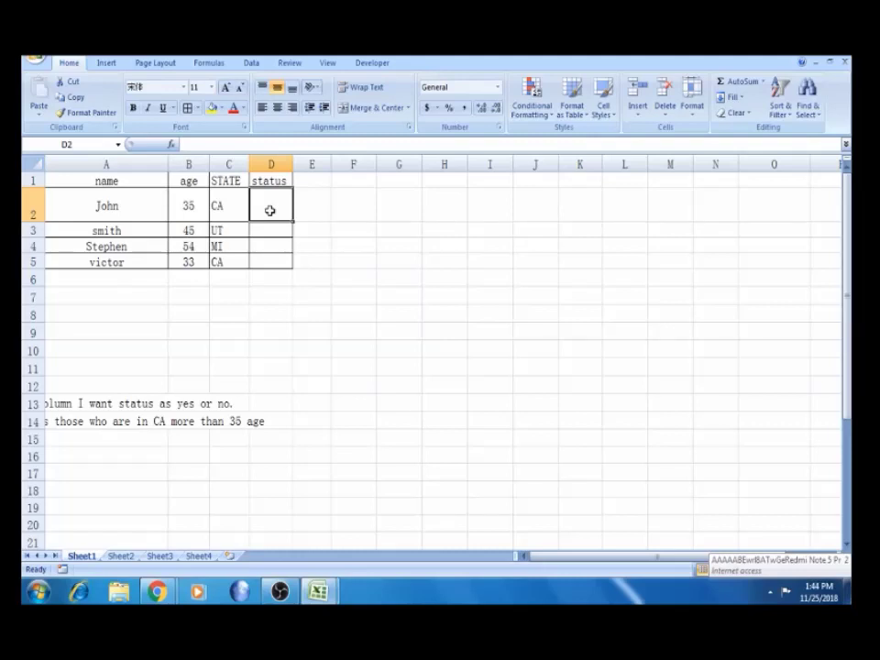
Make the header row A1:D1 bold and give it a thick box border
click(143, 183)
key(shift+Right)
key(shift+Right)
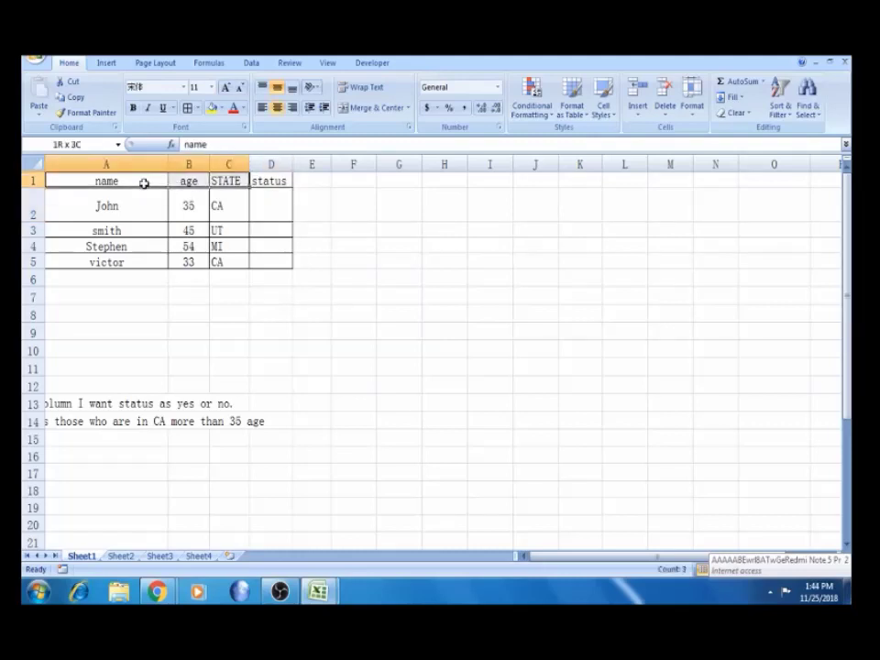
key(shift+Down)
key(shift+Down)
key(shift+Right)
key(shift+Down)
key(shift+Down)
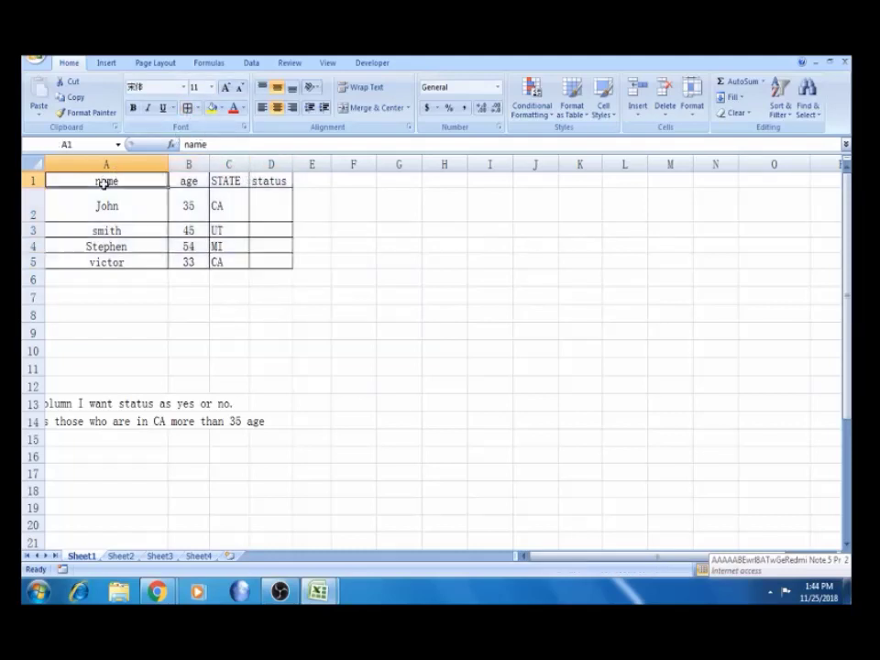
key(shift+Up)
key(shift+Up)
key(shift+Up)
key(shift+Up)
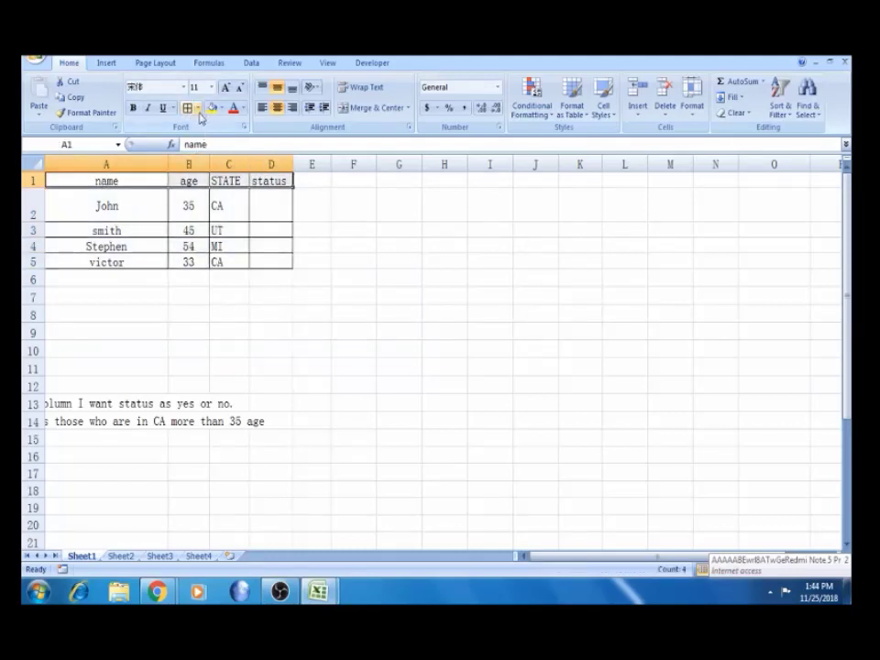
click(196, 108)
click(235, 253)
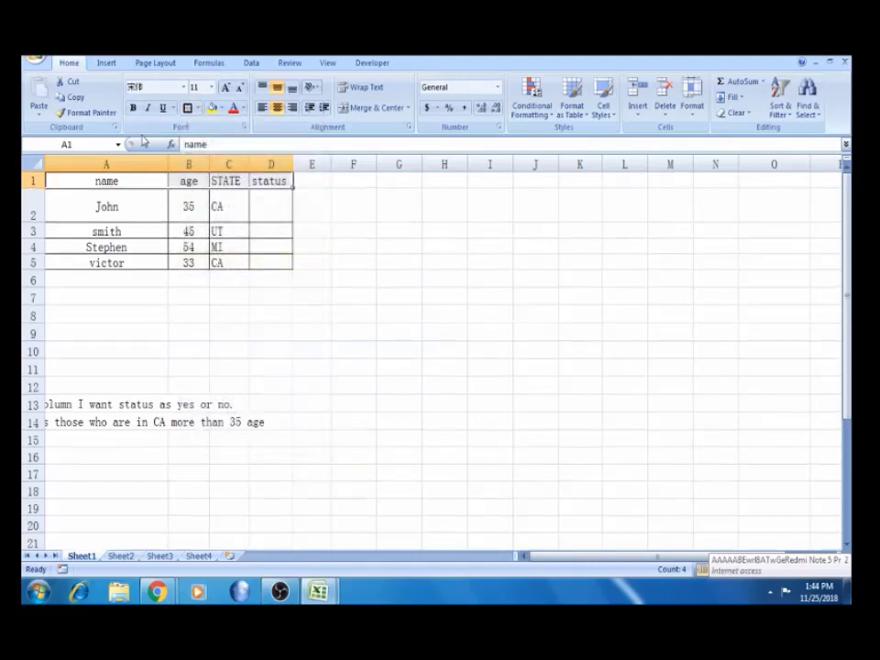
click(271, 209)
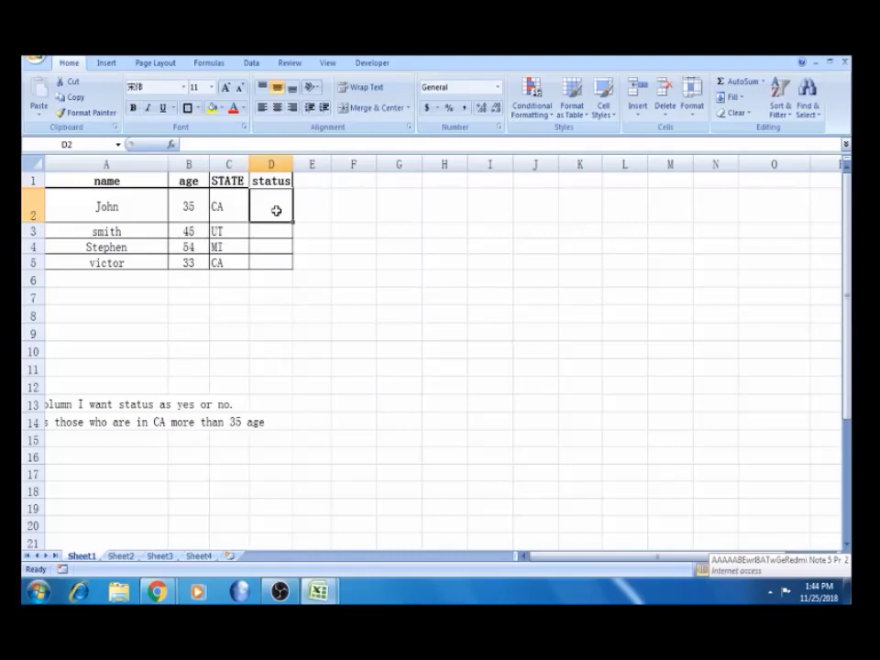
click(231, 206)
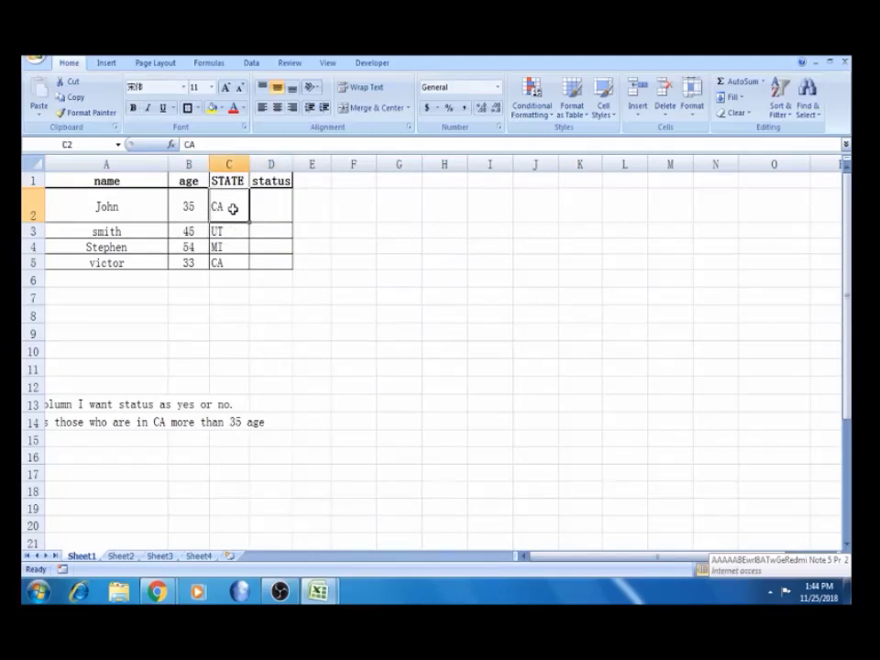
click(198, 209)
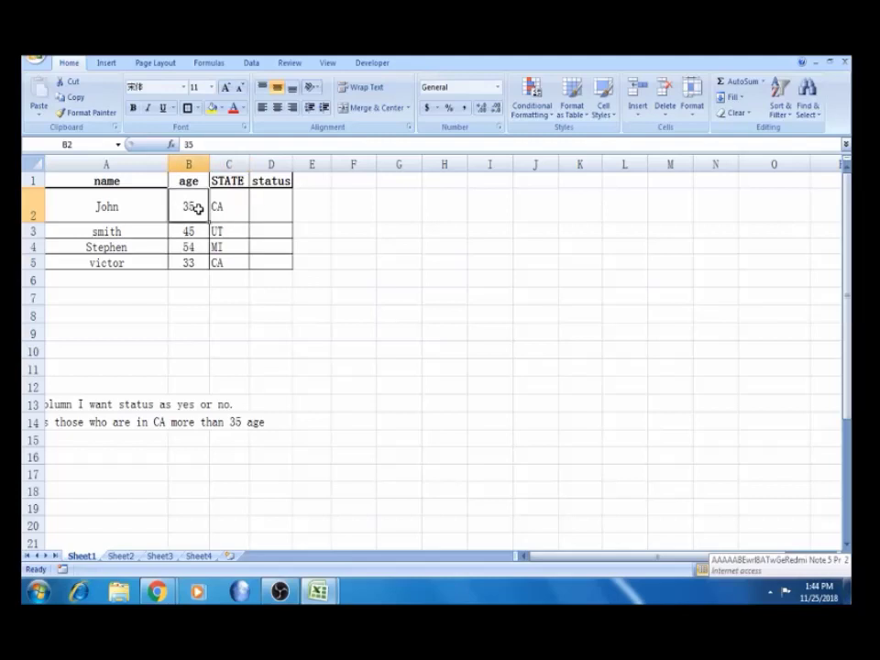
click(127, 213)
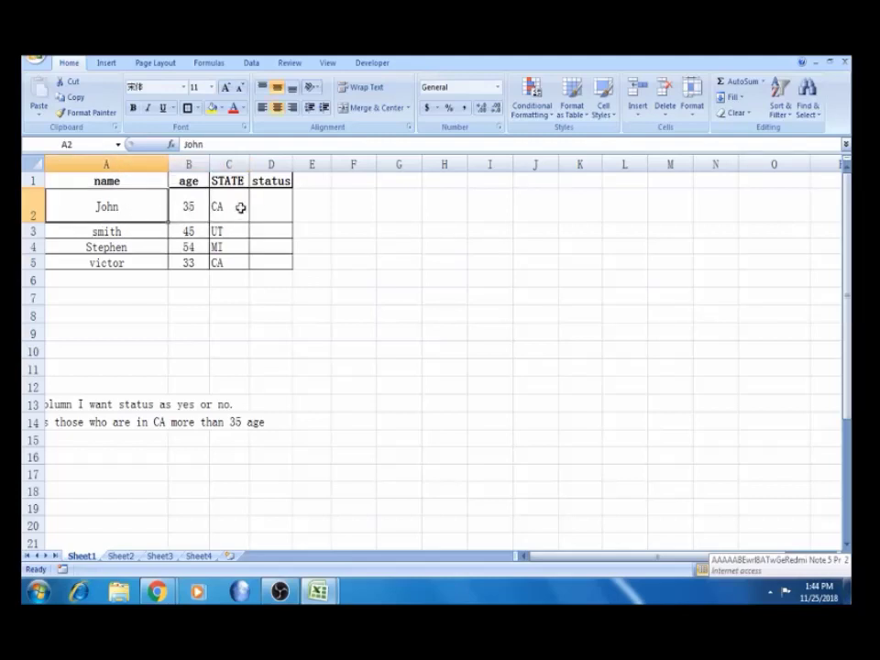
click(277, 217)
text(=)
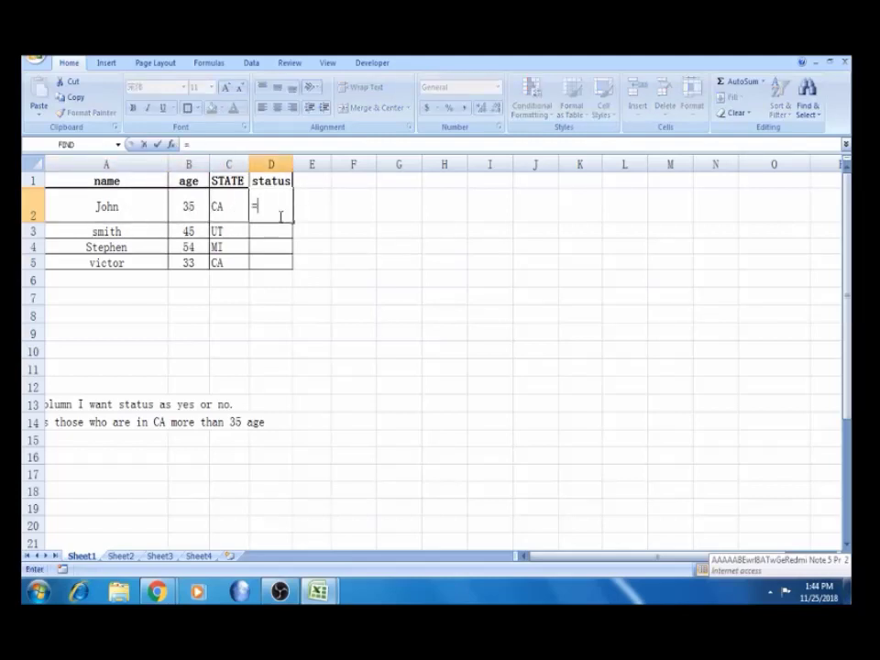
text(IF)
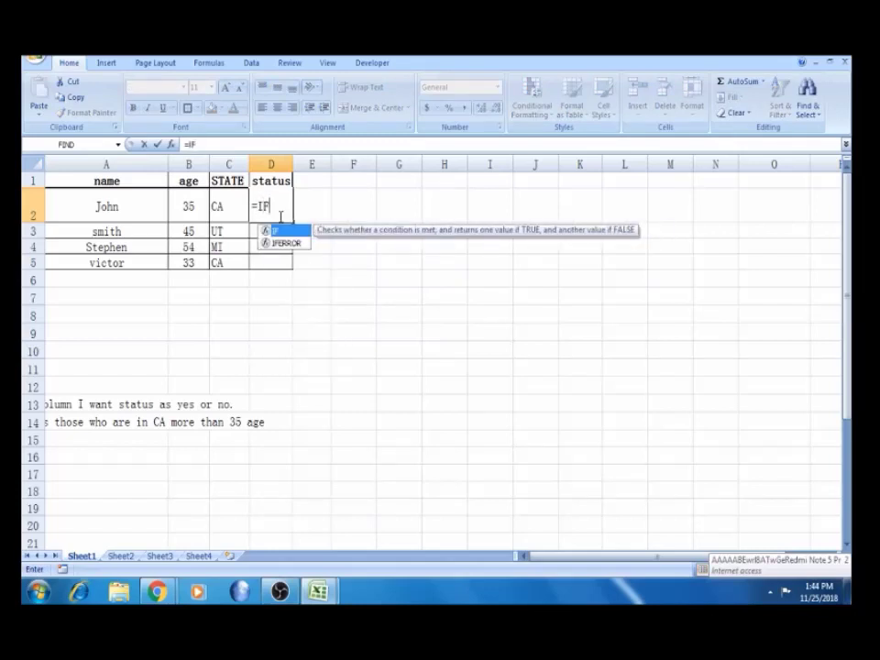
text(()
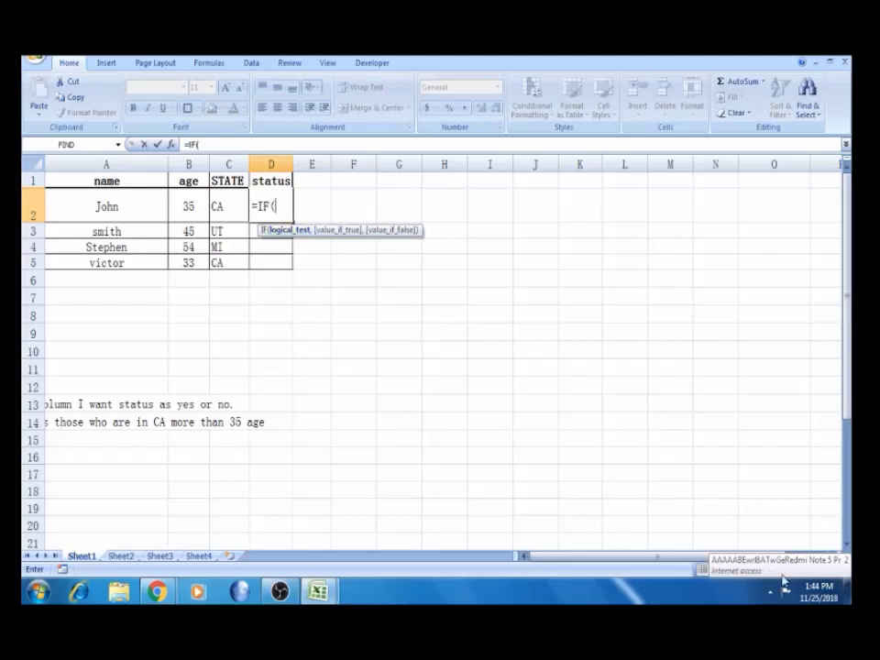
key(Escape)
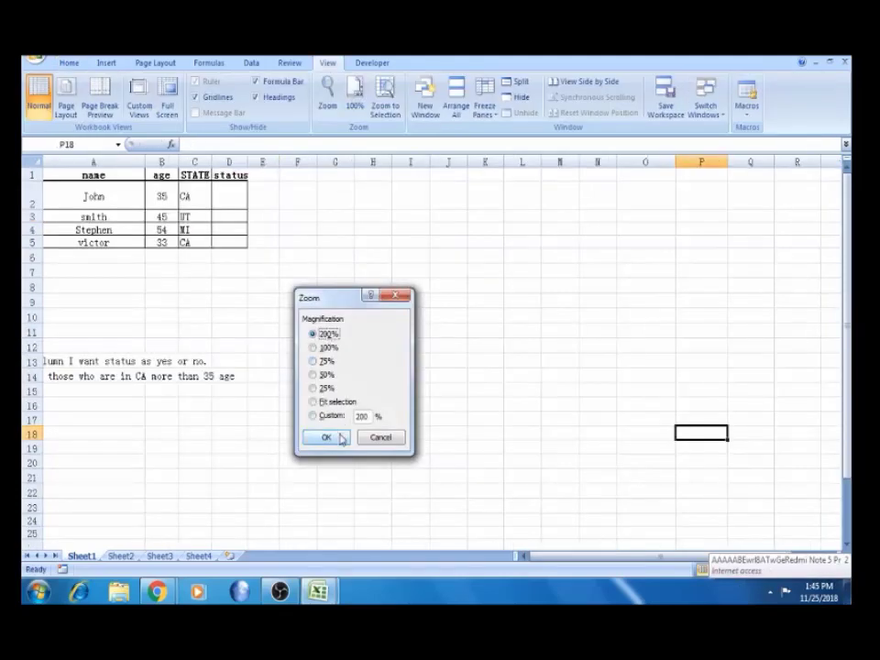
Magnify the worksheet to 200% and return to the table at cell A1
click(336, 436)
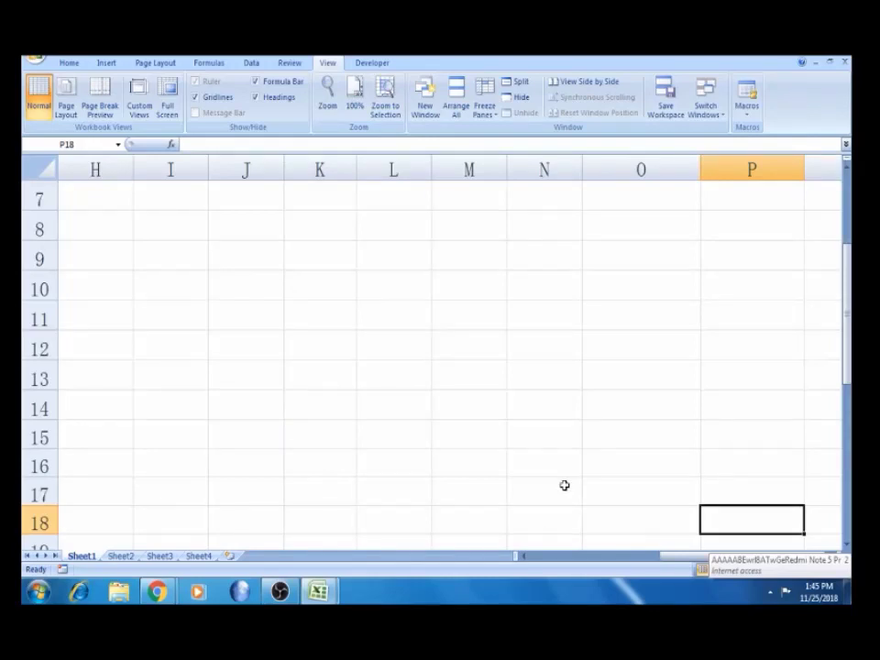
key(ctrl+Home)
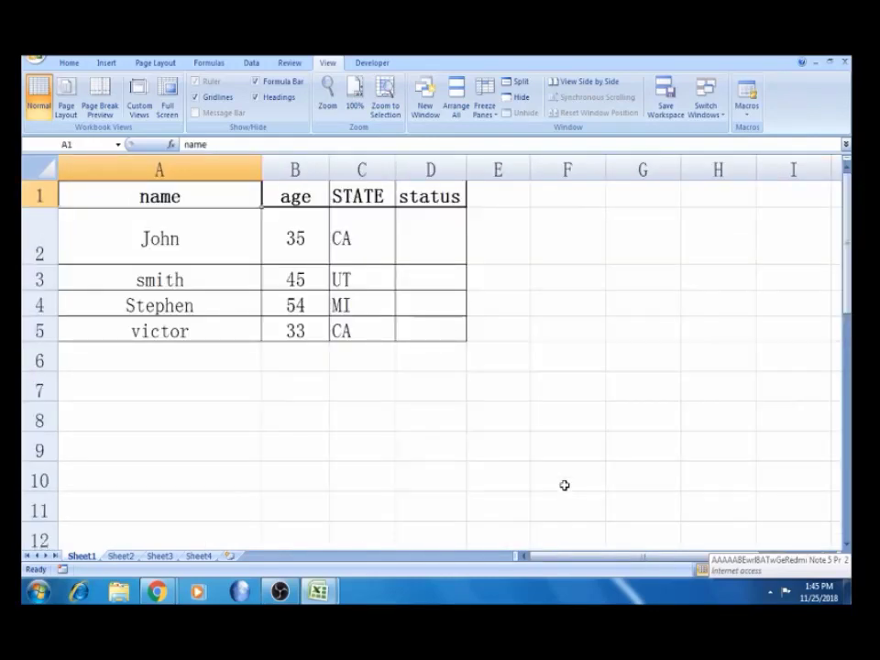
click(461, 362)
Begin an IF formula in D2, the first status cell, with the test C2="CA"
click(437, 252)
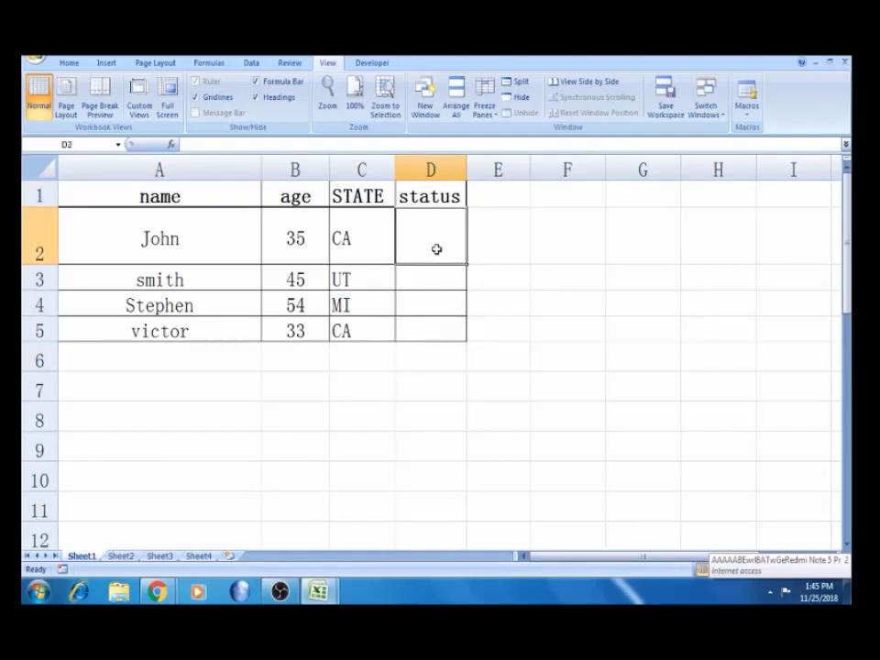
text(=IF)
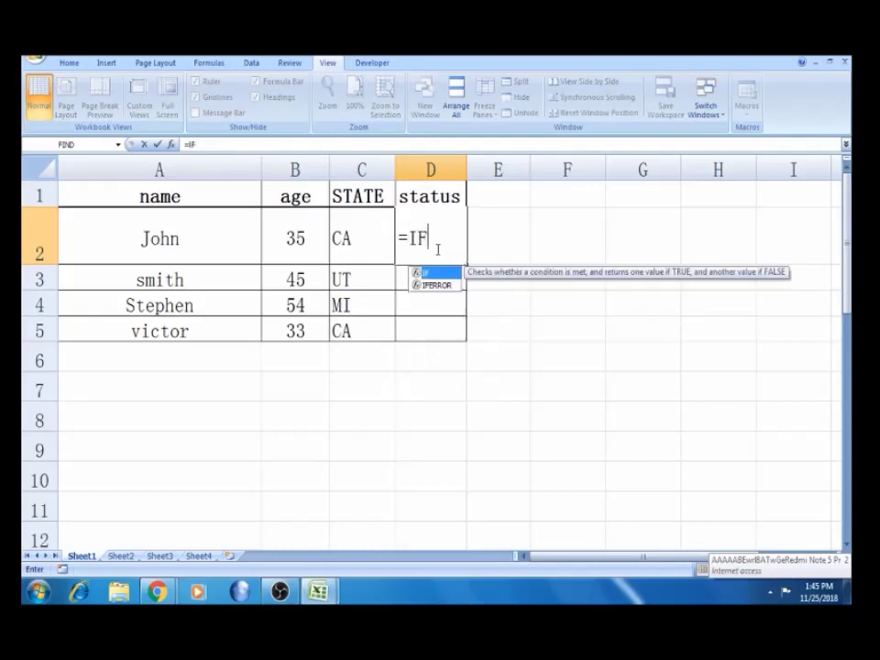
text(()
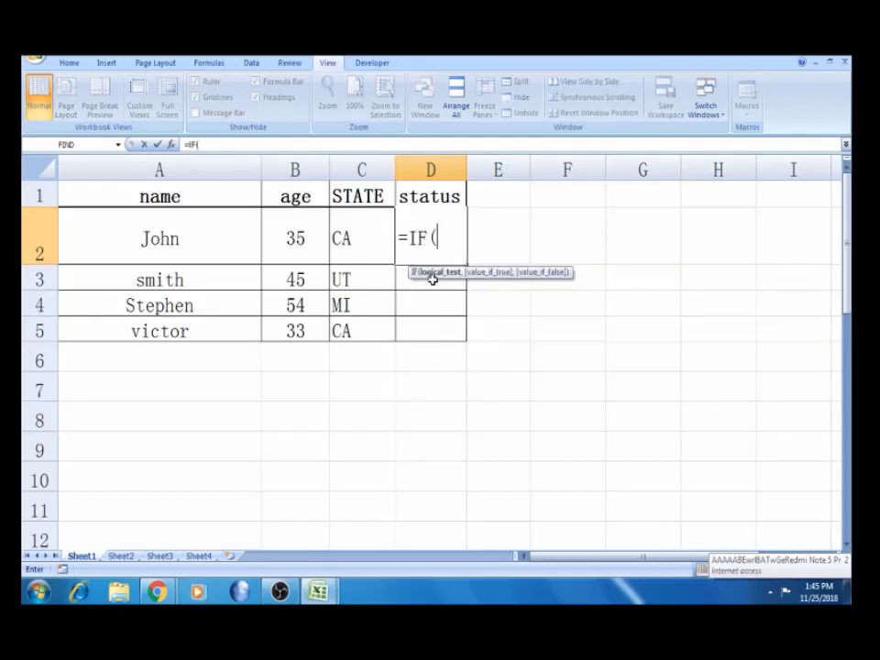
click(366, 230)
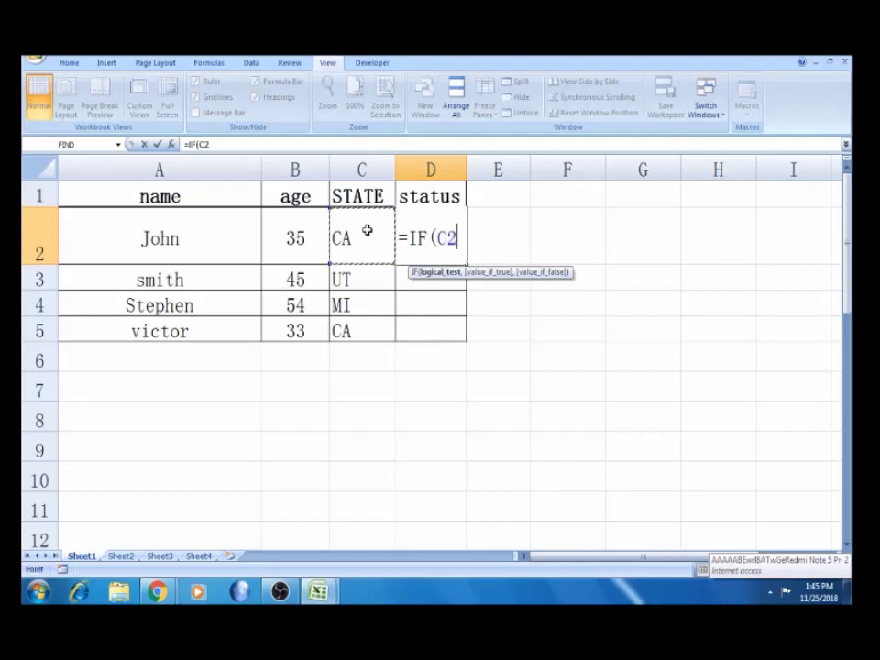
text(=)
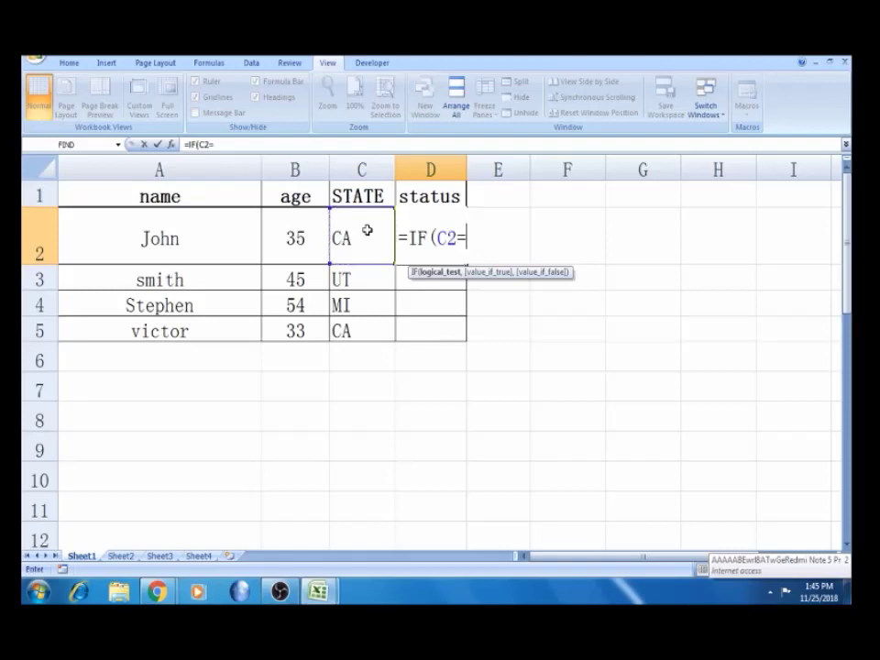
text("CA")
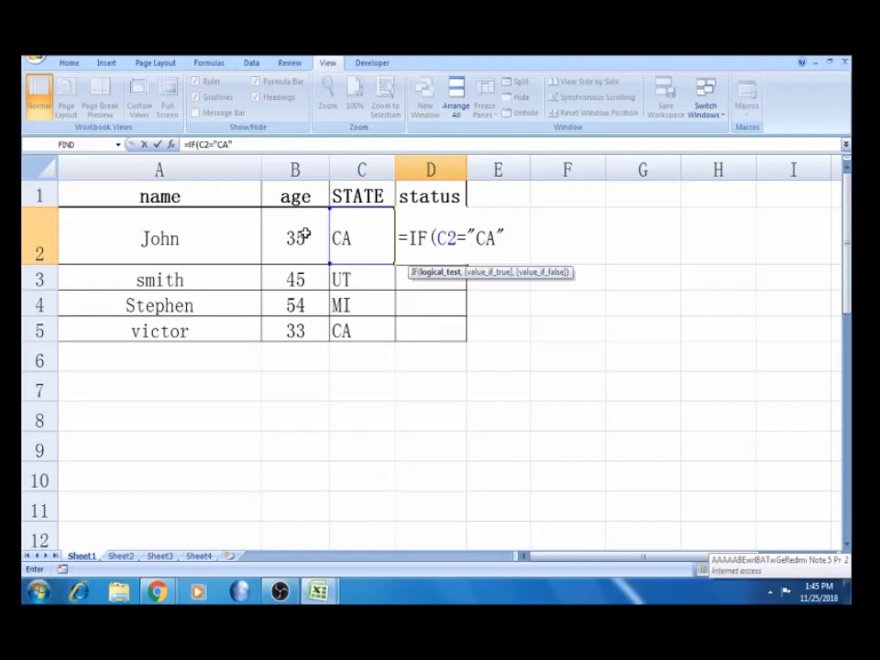
Extend the formula's logical test with =AND(B2>35) to include the age condition
text(=A)
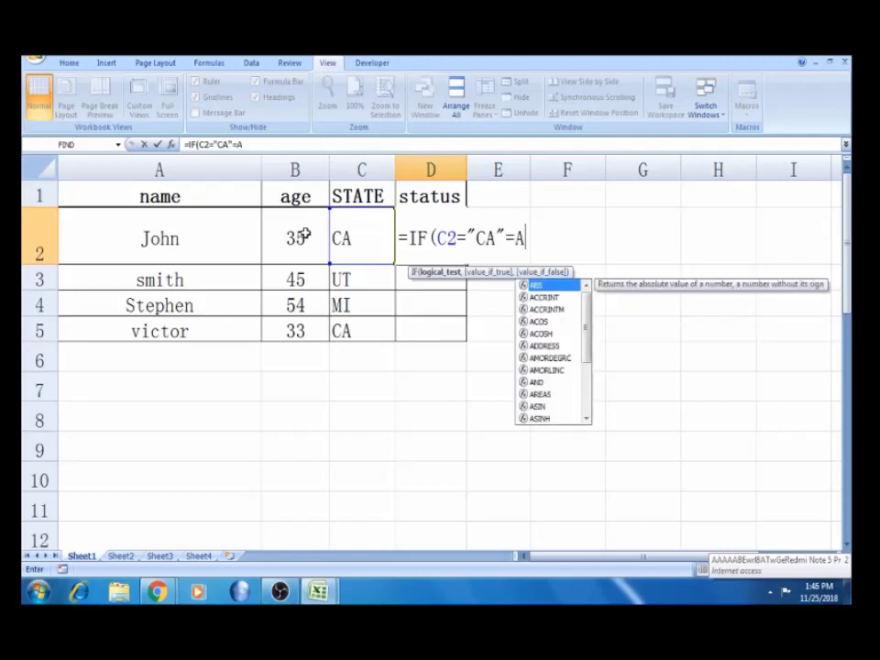
text(ND()
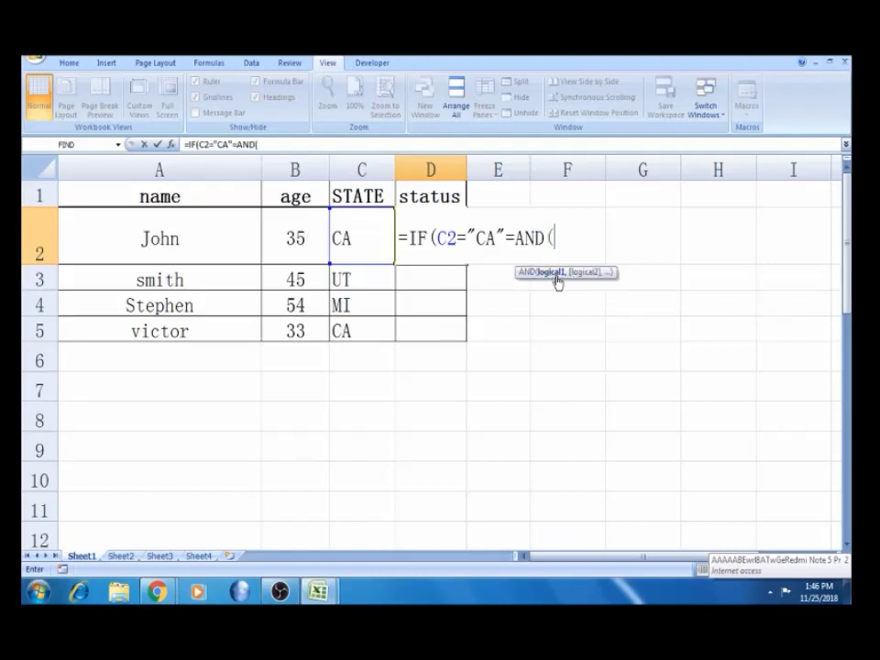
click(297, 241)
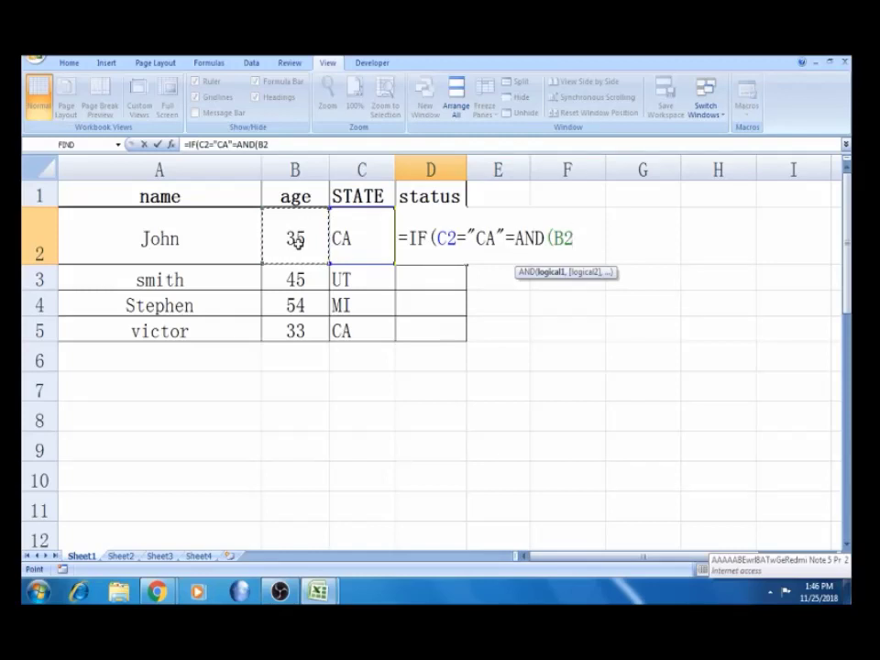
text(>35)
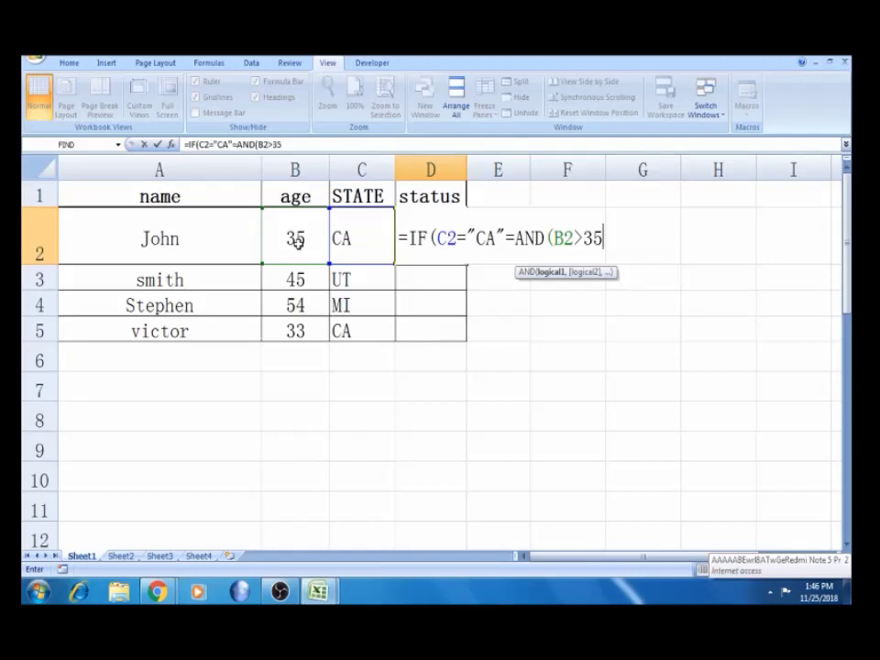
text())
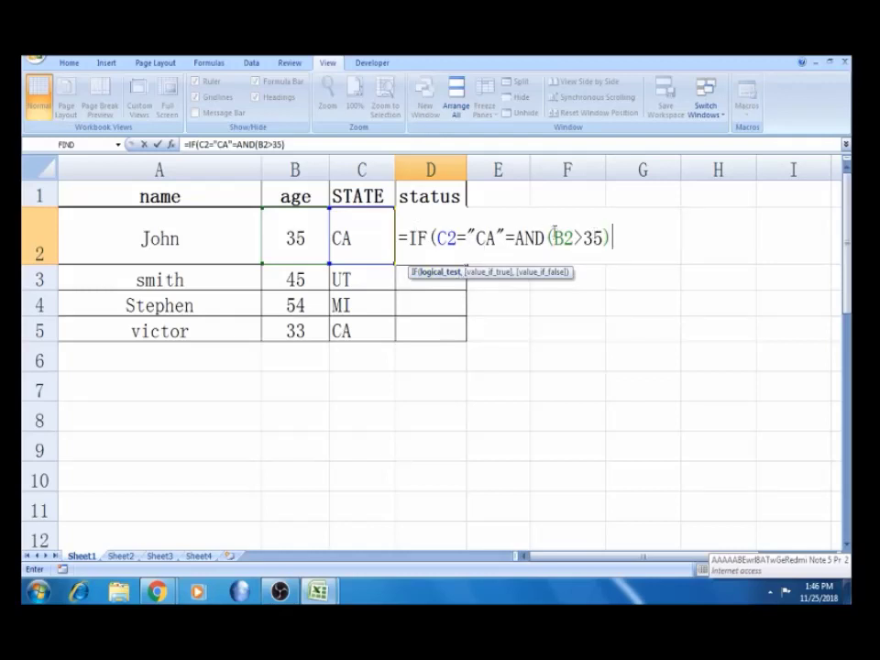
Complete the D2 formula with "YES" as the value if true and "NO" as the value if false, and enter it
text(,)
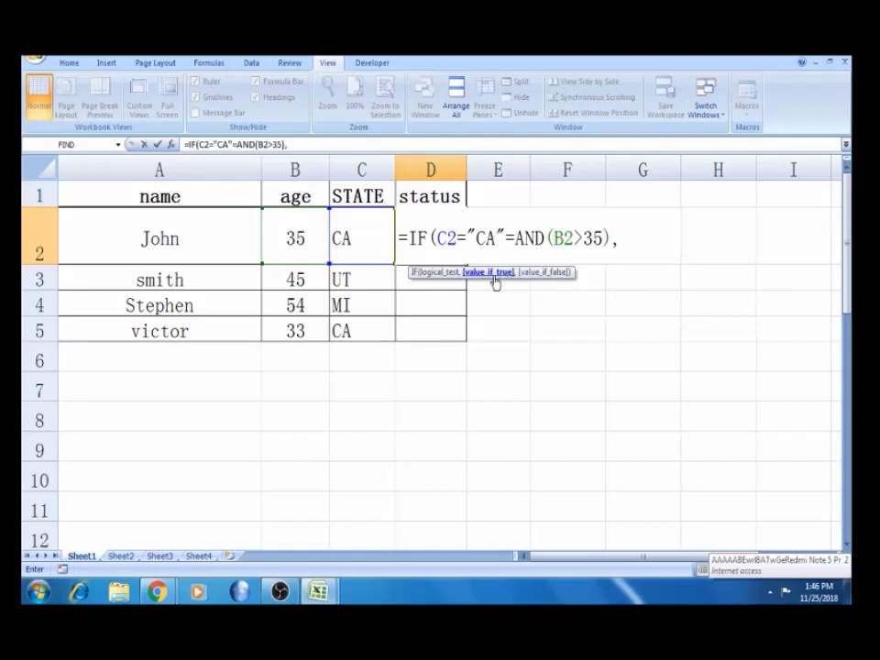
text("YES",)
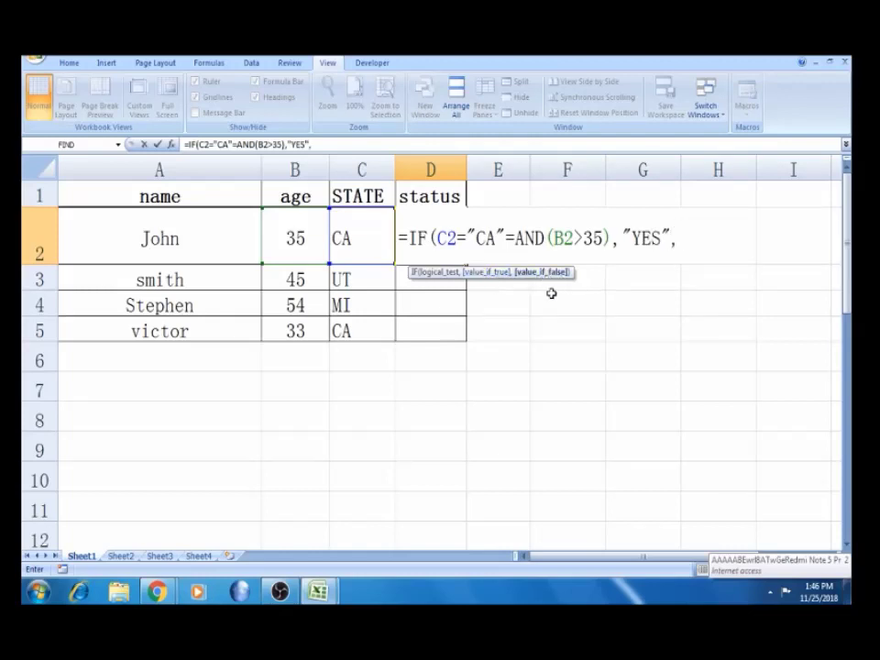
text(NO)
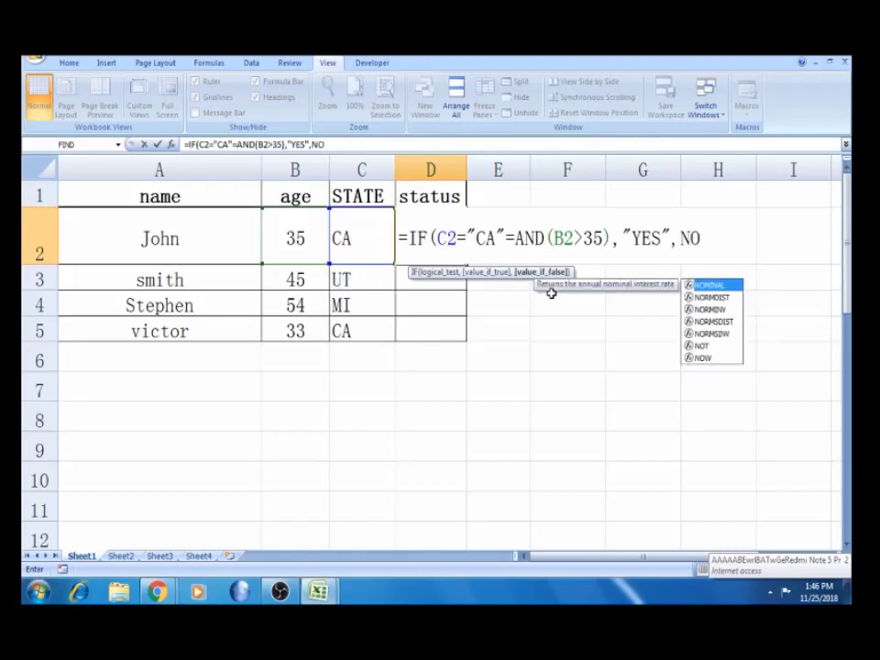
key(BackSpace)
key(BackSpace)
text("NO")
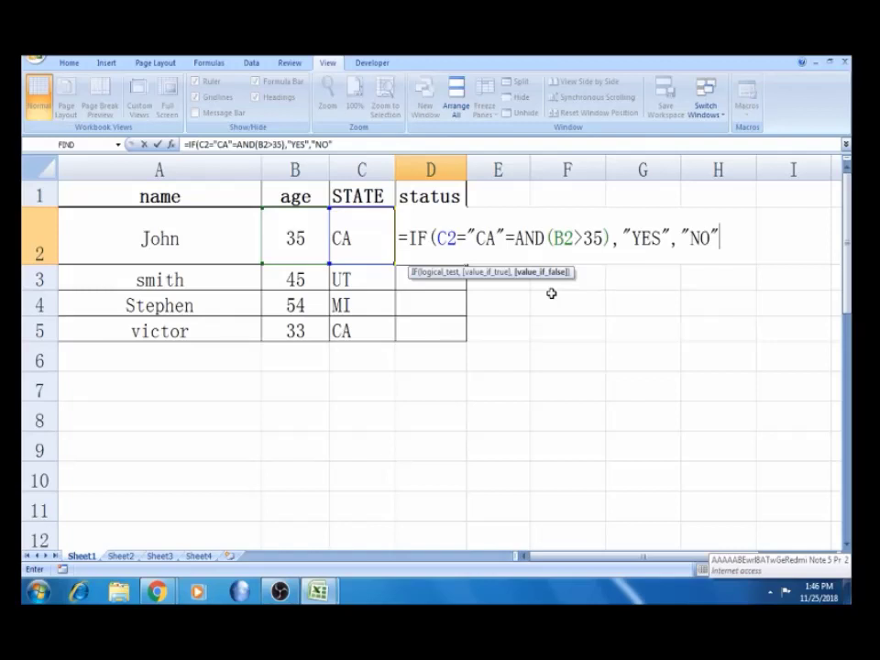
text())
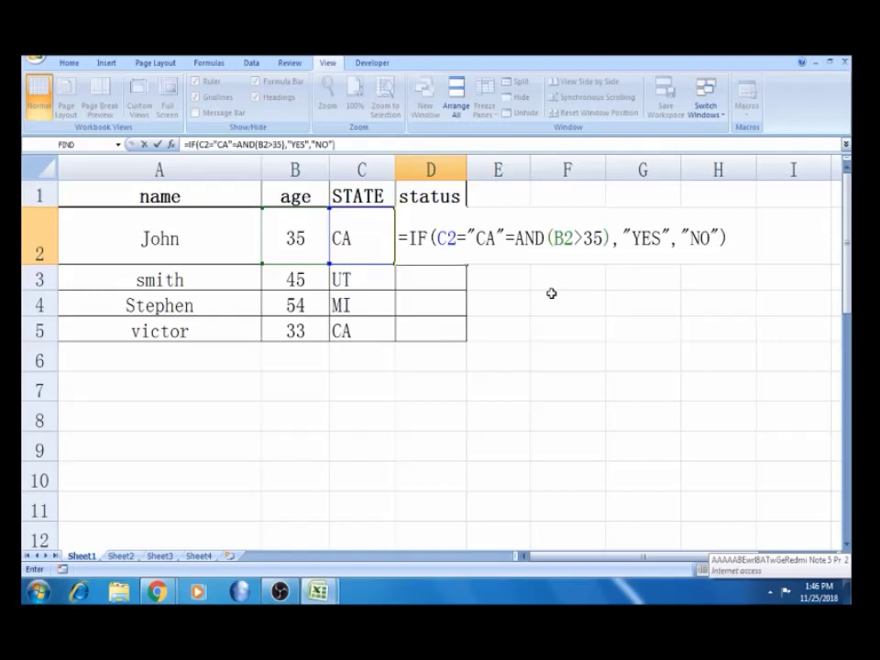
key(Return)
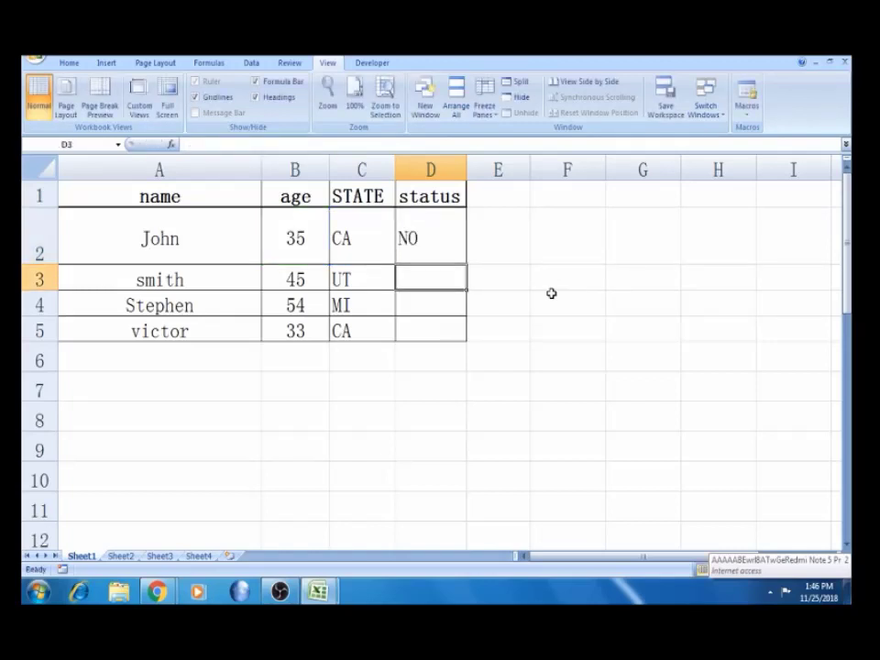
Copy the D2 status formula down through D5 and check the copied formula in the last row
click(445, 251)
click(366, 243)
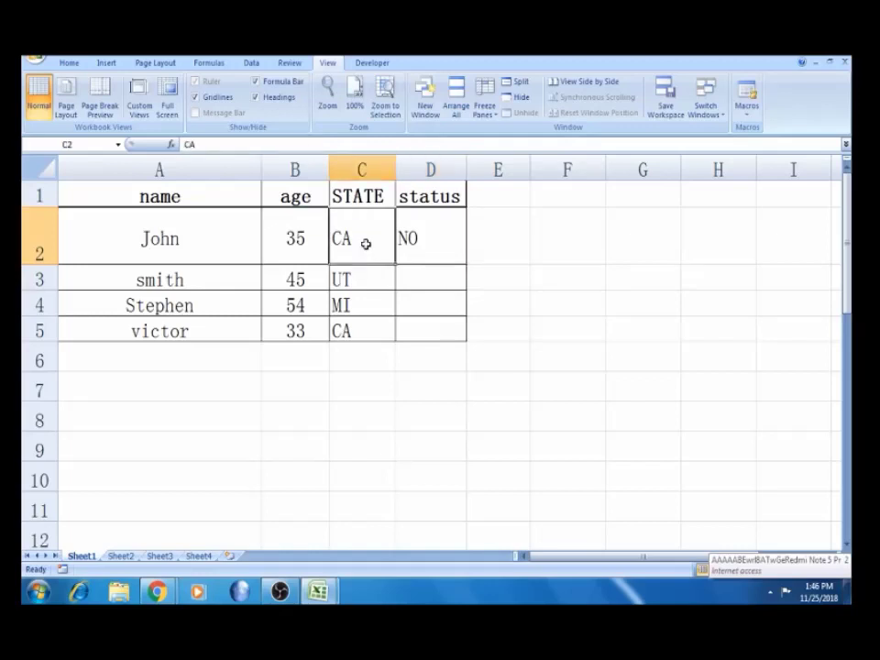
click(298, 238)
click(416, 242)
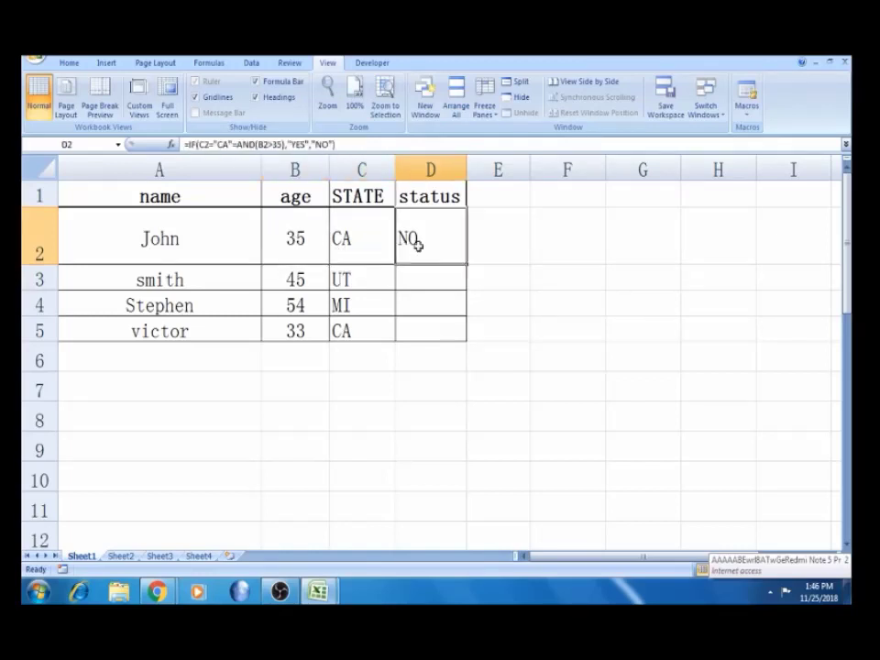
double_click(466, 265)
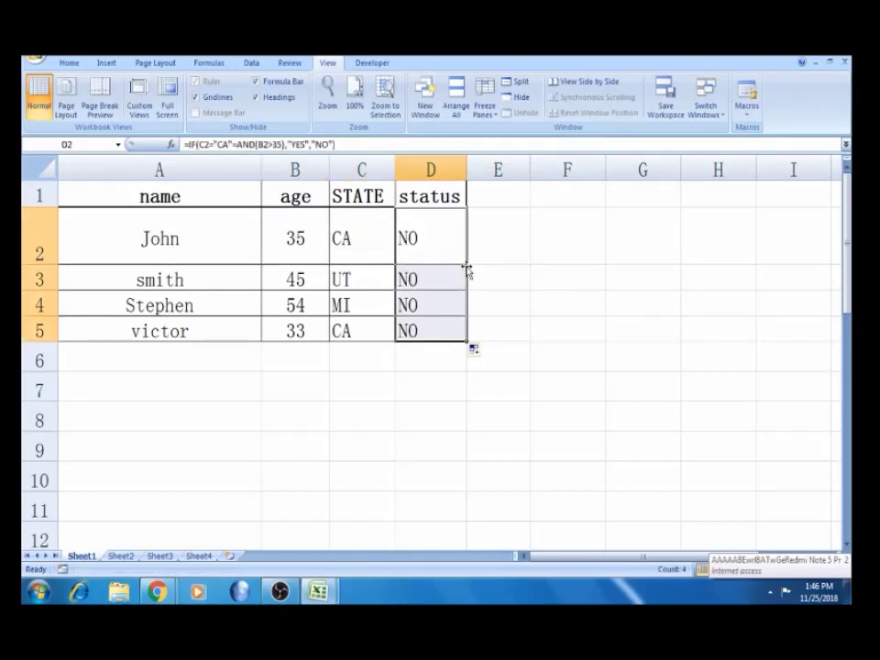
click(407, 392)
click(418, 330)
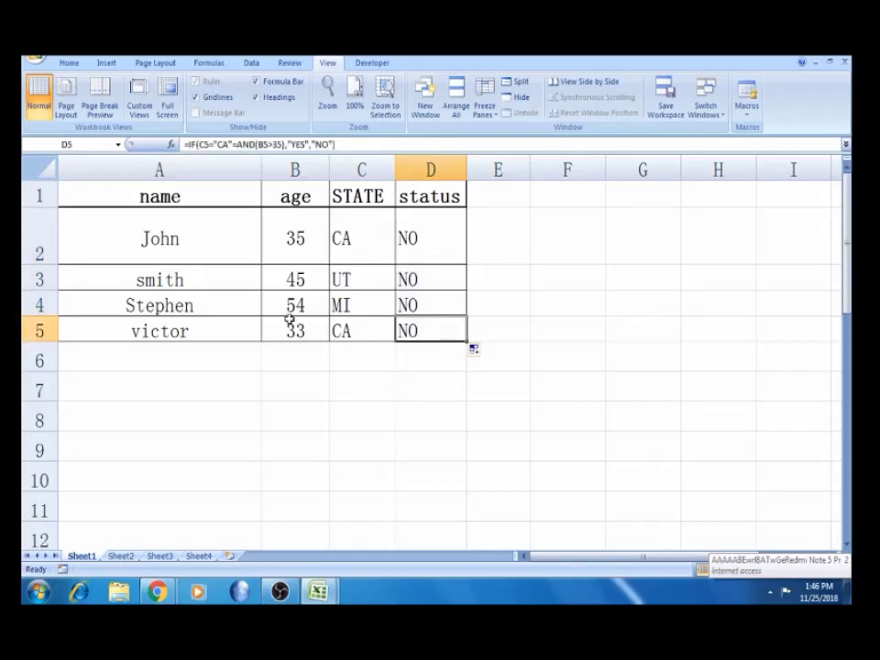
Compare the ages and states of the CA rows, and set the age in B2 to 37
click(299, 237)
click(341, 239)
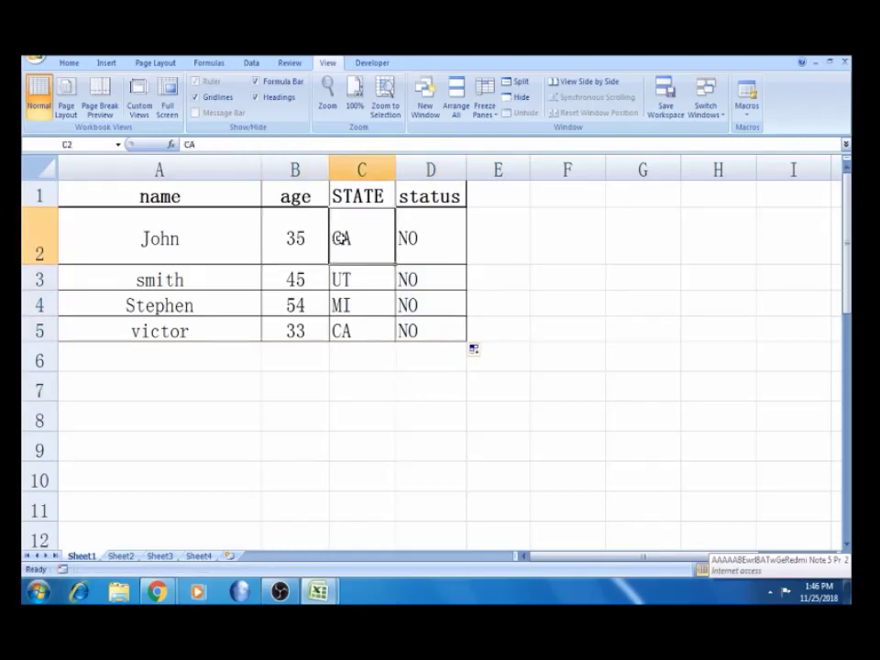
click(339, 332)
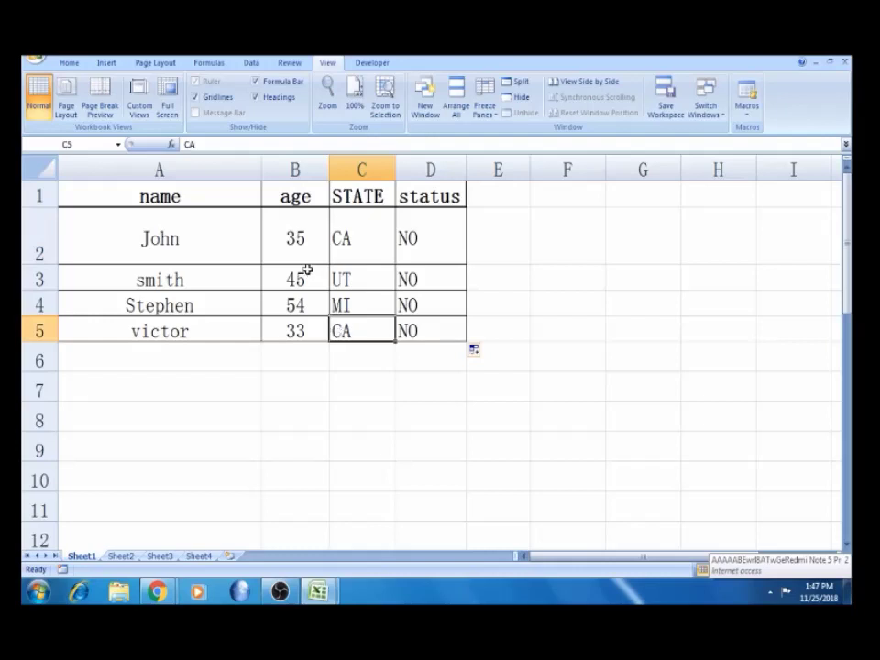
click(301, 240)
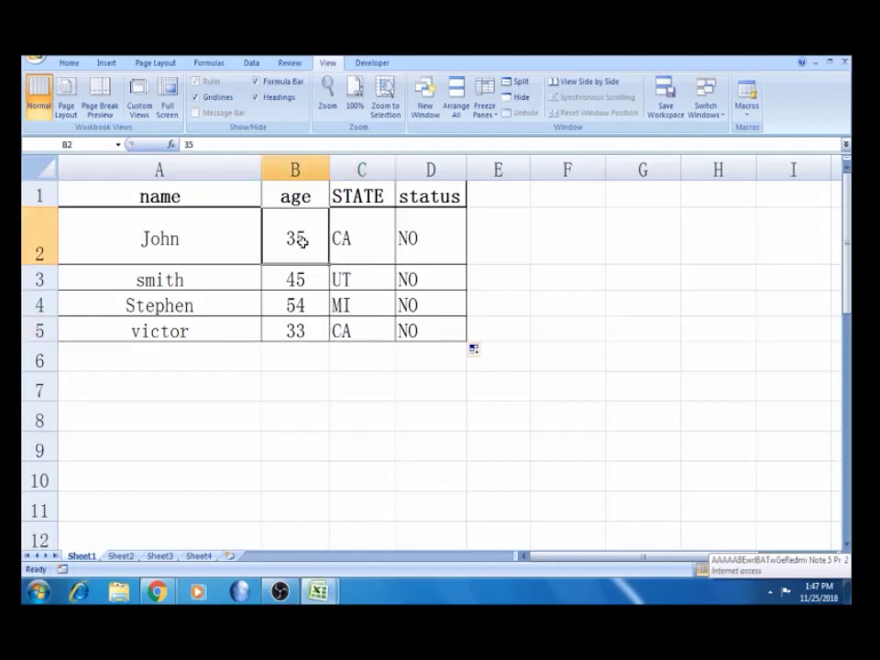
text(37)
key(Tab)
key(Tab)
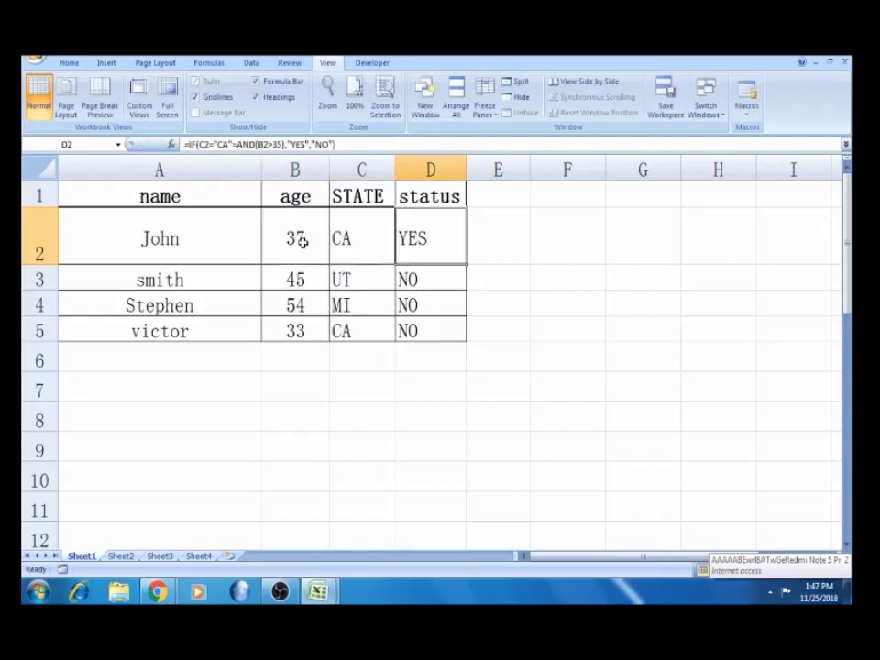
Review the first record across row 2 and inspect the cell references in its status formula in D2
key(Tab)
key(Left)
key(Left)
key(Left)
key(Left)
key(Right)
key(Right)
key(Right)
key(F2)
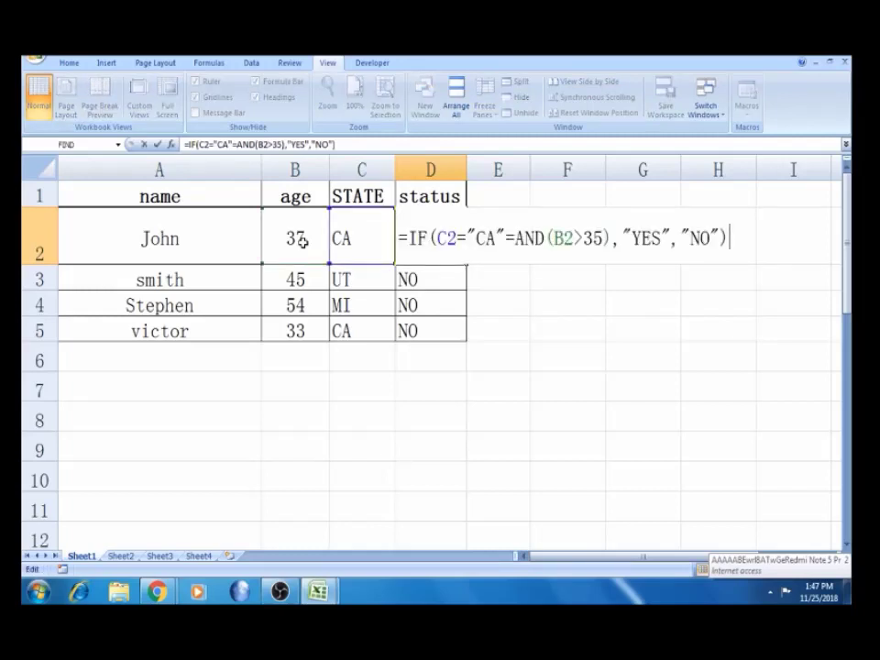
key(ctrl+Return)
click(378, 395)
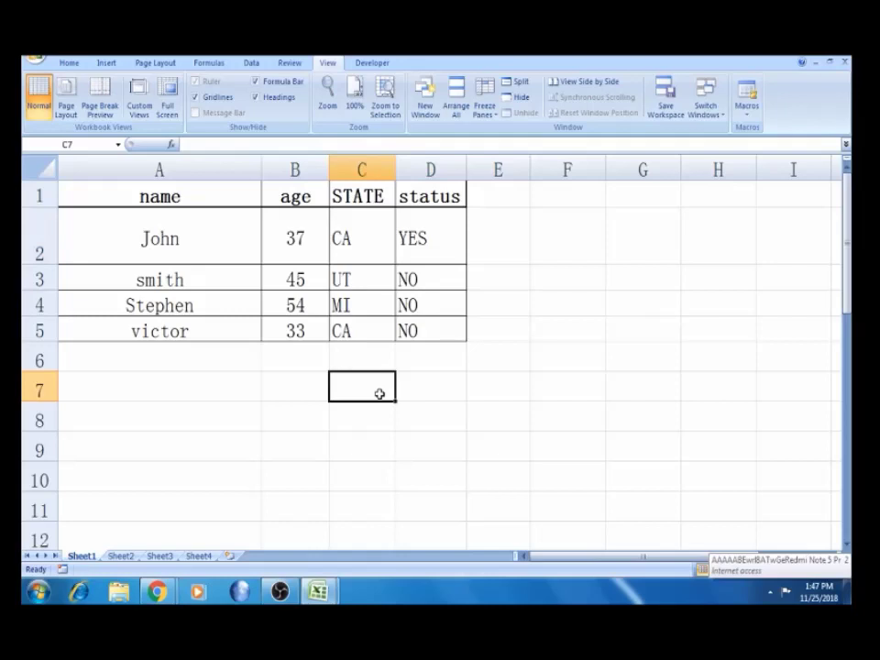
Switch to the Honey Excel Final workbook and open its "unit with TEST" sheet
click(324, 597)
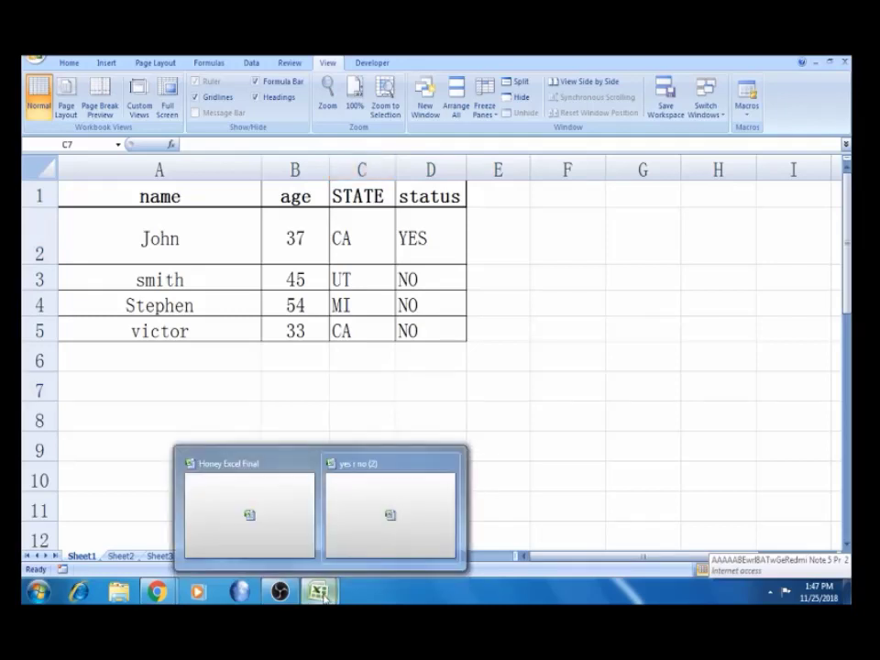
click(248, 495)
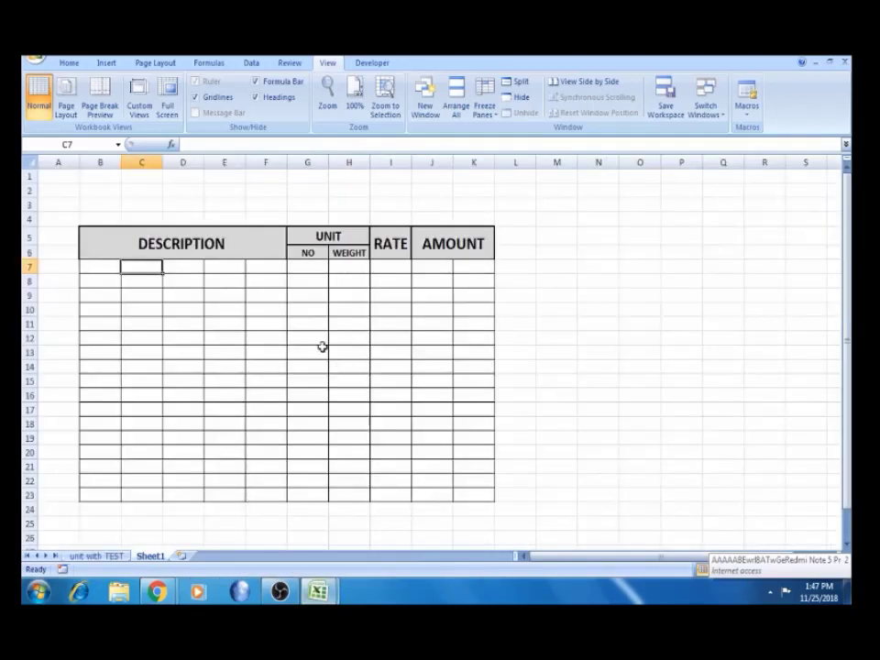
click(102, 557)
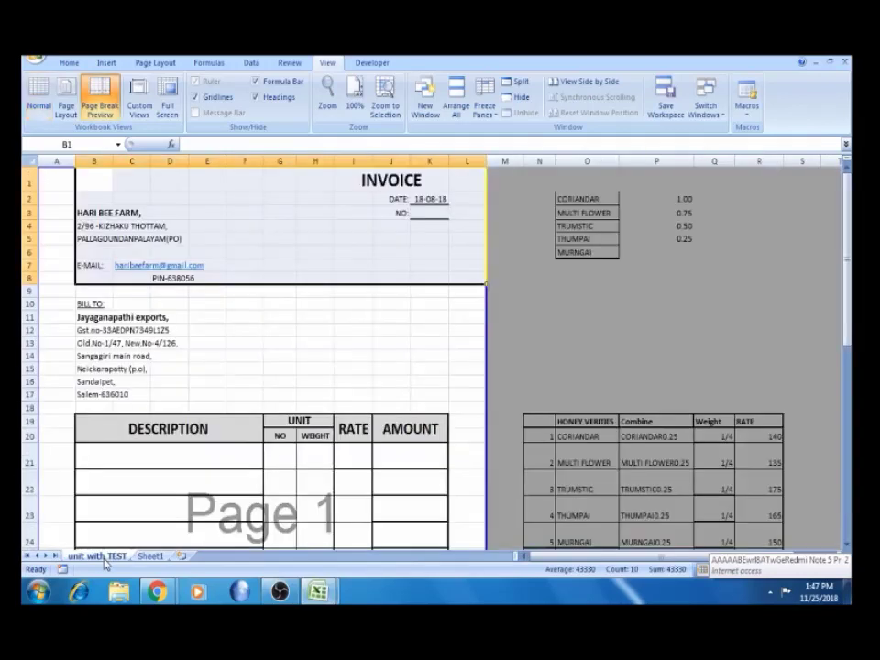
Examine the invoice's header block with the seller's name, address and e-mail details
click(148, 340)
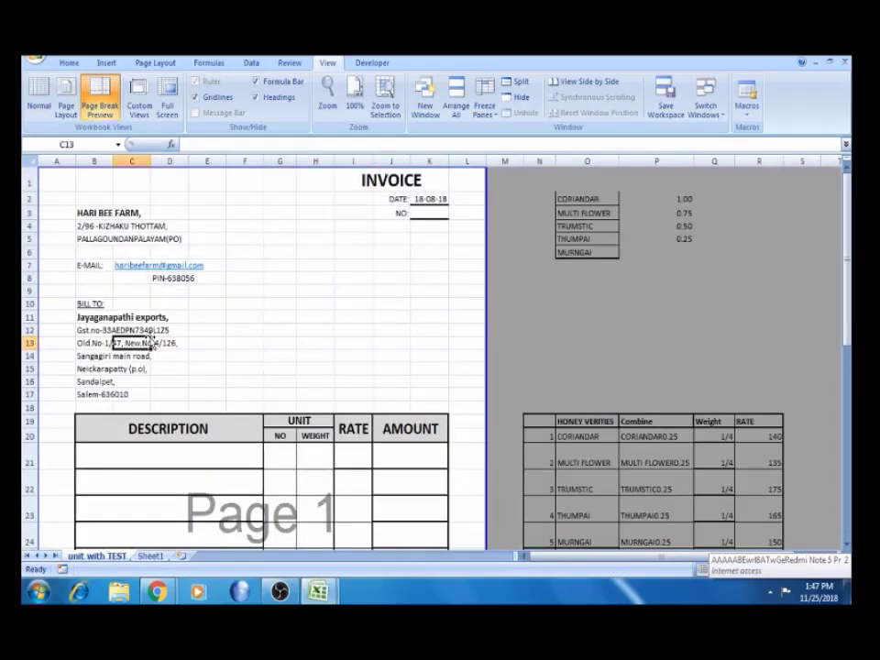
click(107, 252)
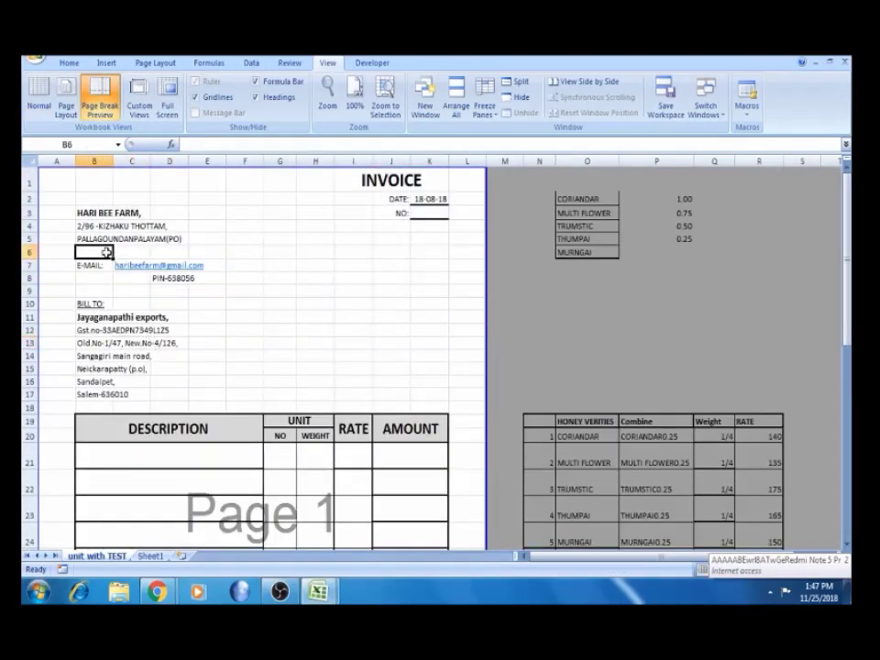
click(106, 211)
key(Right)
key(Right)
key(Right)
key(Right)
key(Right)
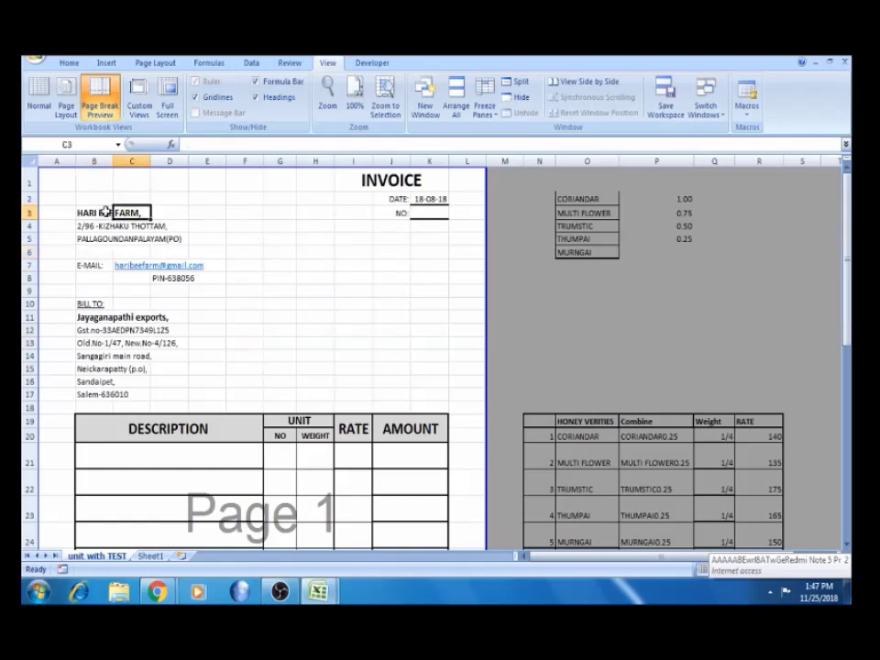
key(Down)
key(Down)
key(Left)
key(Left)
key(Left)
key(Down)
key(Down)
key(Left)
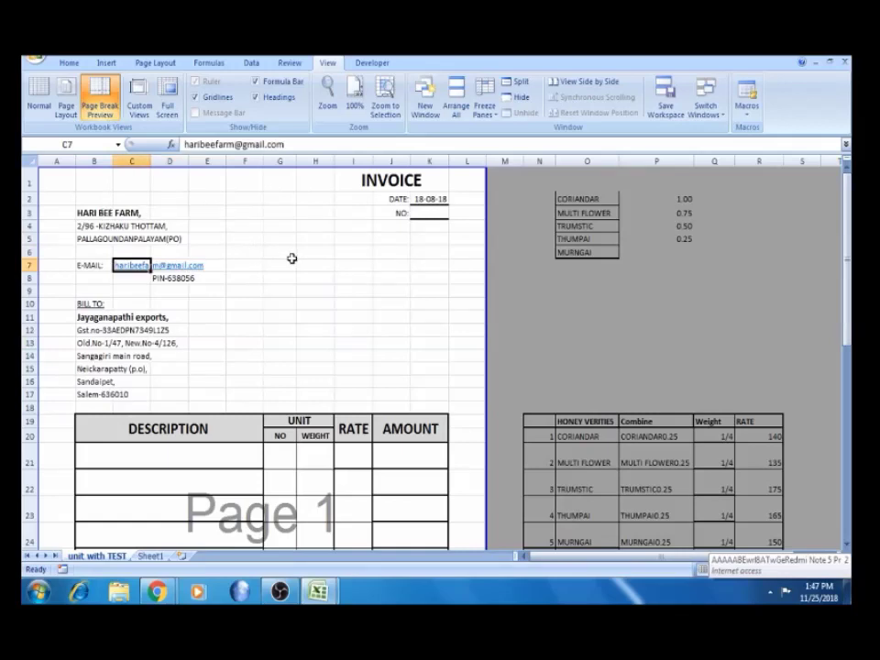
click(391, 279)
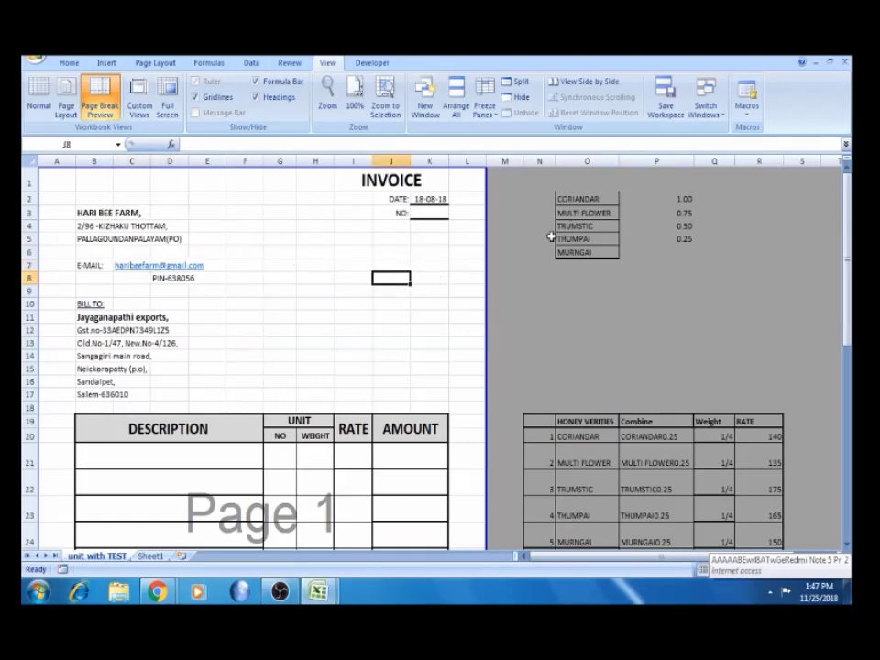
Examine the invoice's item table from the DESCRIPTION rows down to the TOTAL amount formula in J31
click(210, 392)
key(Down)
key(Down)
key(Down)
key(Down)
key(Down)
key(Down)
key(Down)
key(Down)
key(Down)
key(Down)
key(Down)
key(Down)
key(Down)
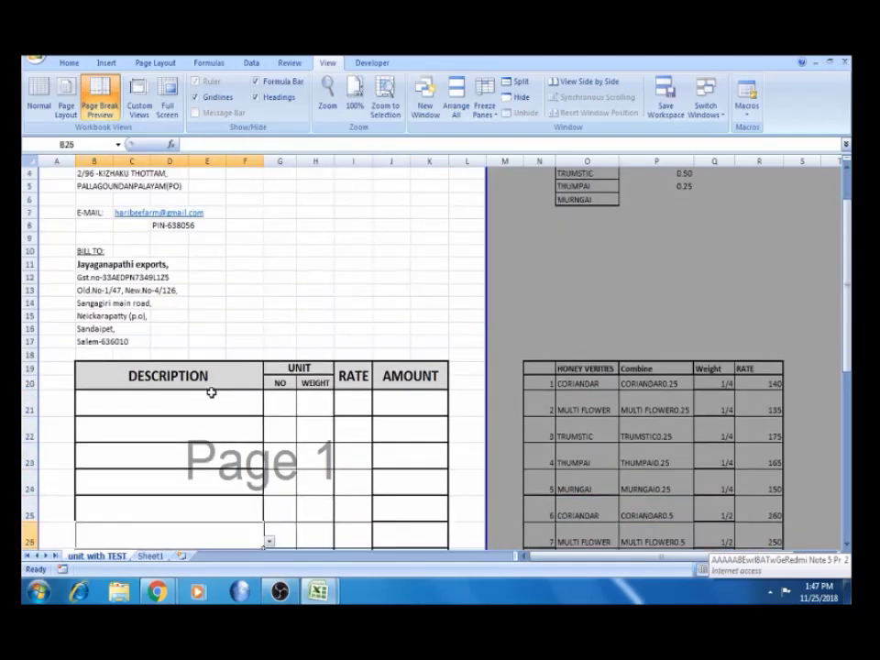
key(Down)
key(Down)
key(Down)
key(Up)
key(Right)
key(Right)
key(Right)
key(Right)
key(Right)
key(Right)
key(Right)
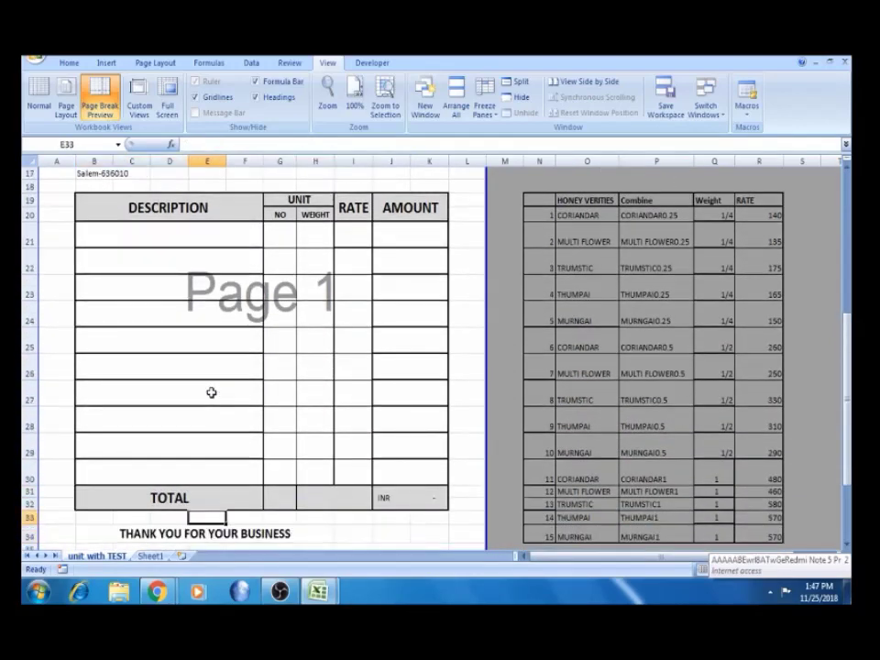
key(Up)
key(Right)
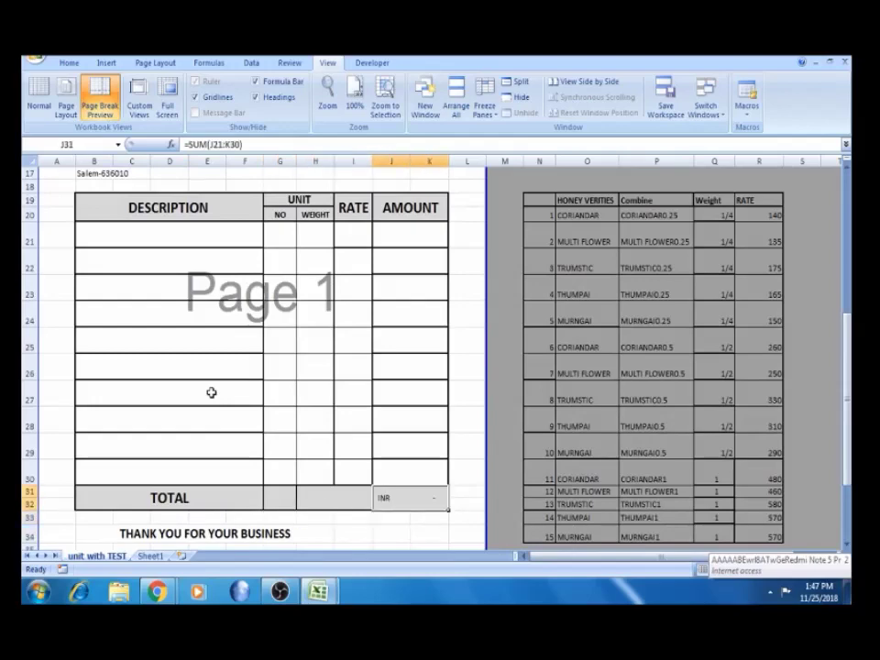
Go back up through the AMOUNT column and the invoice details to the INVOICE title in row 1
key(Up)
key(Up)
key(Up)
key(Up)
key(Up)
key(Up)
key(Up)
key(Up)
key(Up)
key(Up)
key(Up)
key(Up)
key(Up)
key(Up)
key(Up)
key(Up)
key(Up)
key(Up)
key(Up)
key(Up)
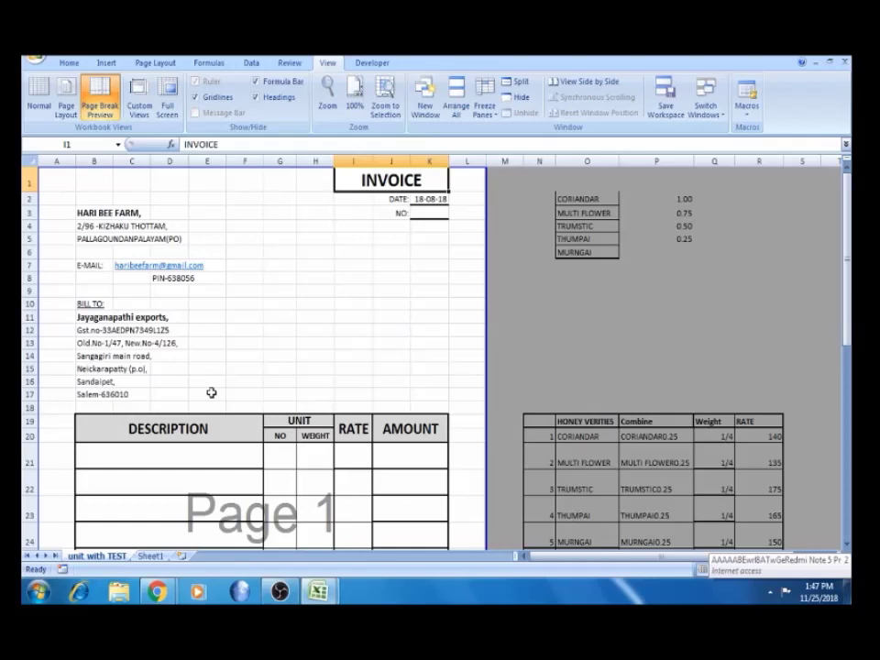
click(353, 236)
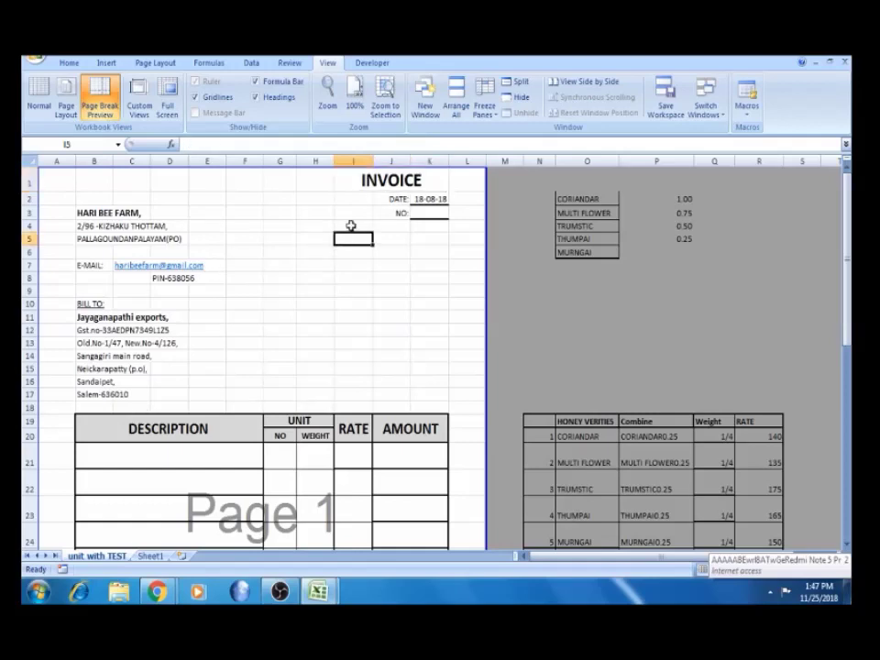
click(389, 182)
Select the list of honey varieties in O2:O6, from CORIANDAR to MURNGAI, beside the invoice
click(558, 262)
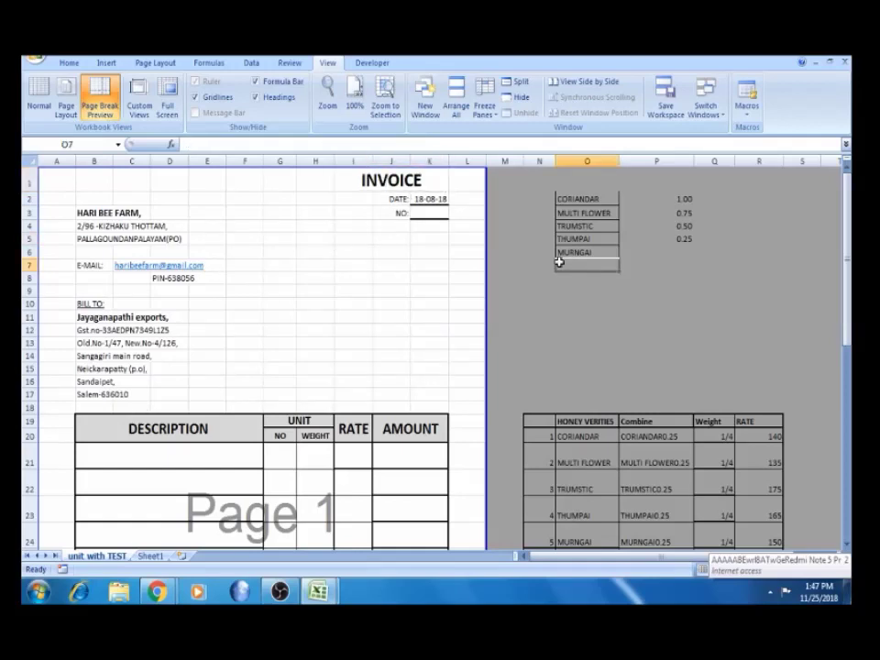
click(511, 198)
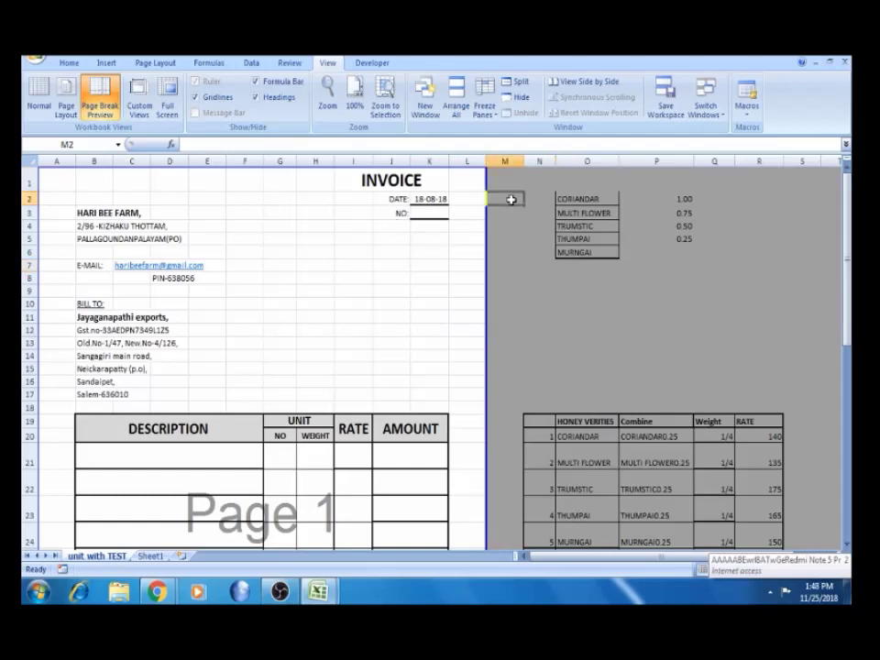
click(278, 263)
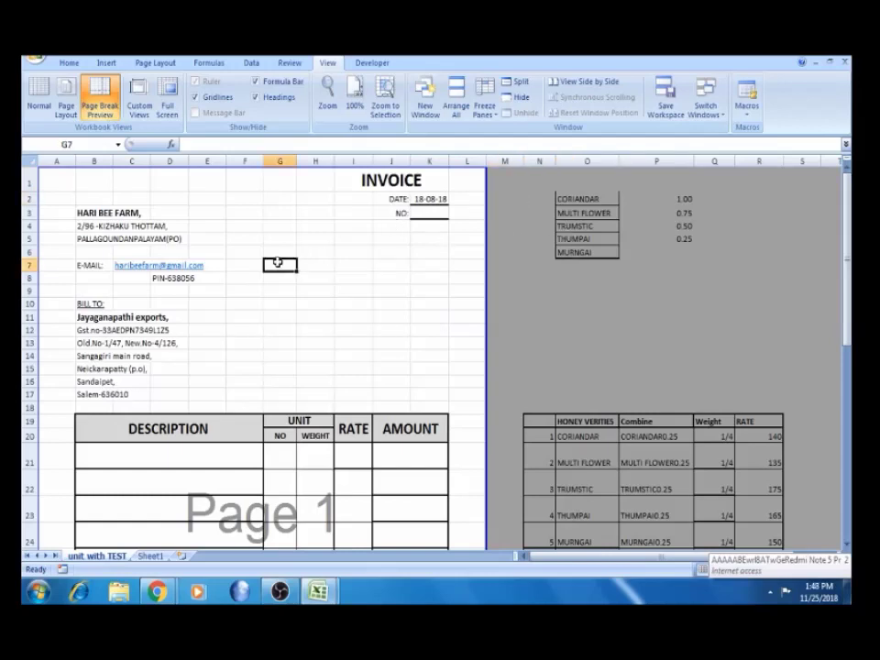
click(573, 199)
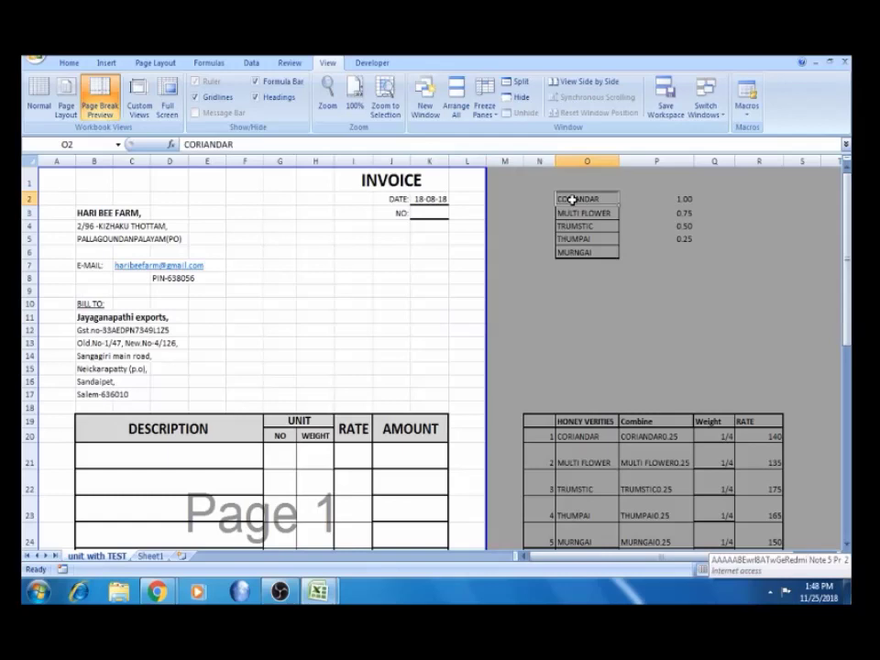
key(shift+Down)
key(shift+Down)
key(shift+Down)
key(shift+Down)
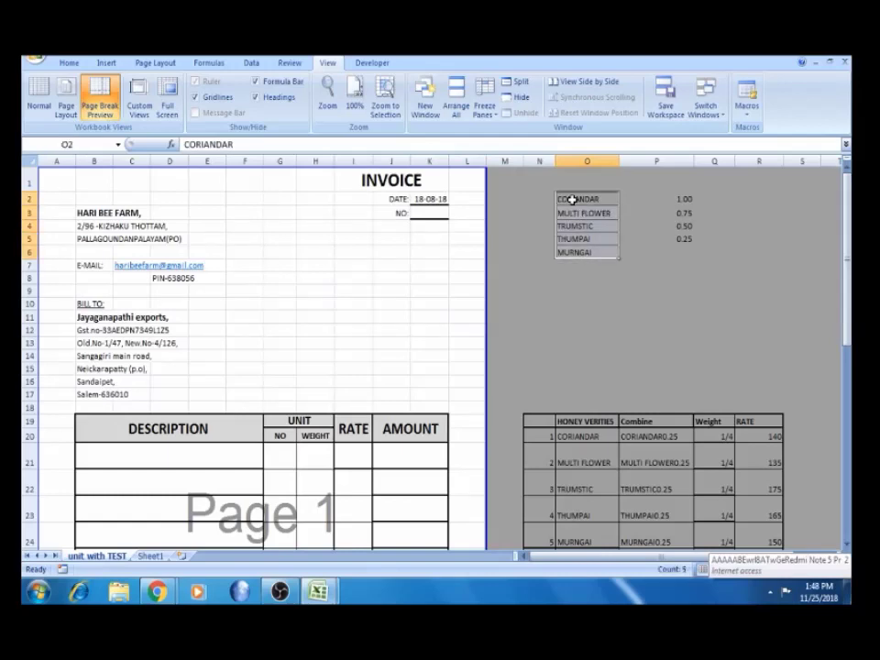
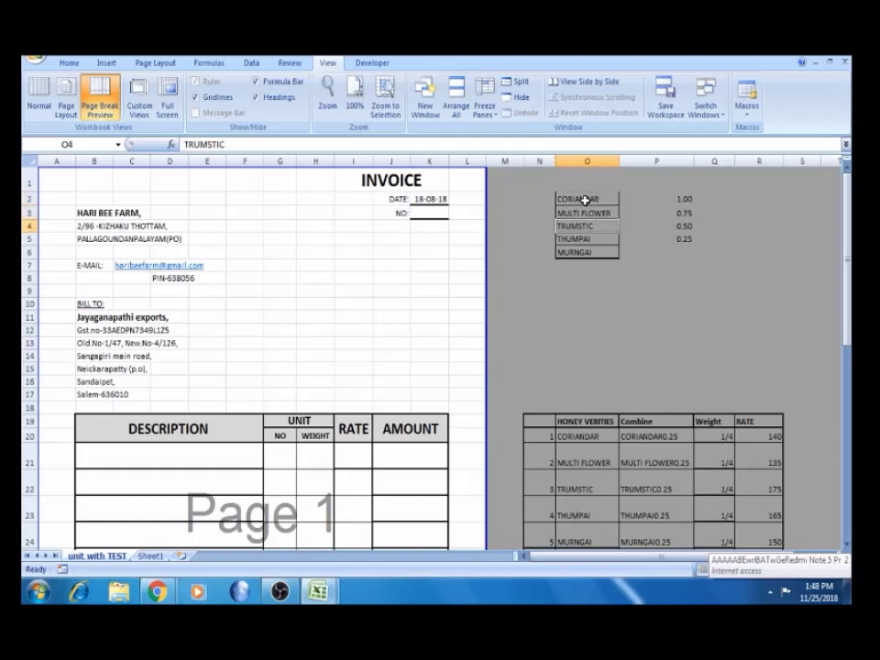
Examine the honey varieties in O2:O6 and the unit weights beside them in P2:P5
key(Up)
key(ctrl+shift+Down)
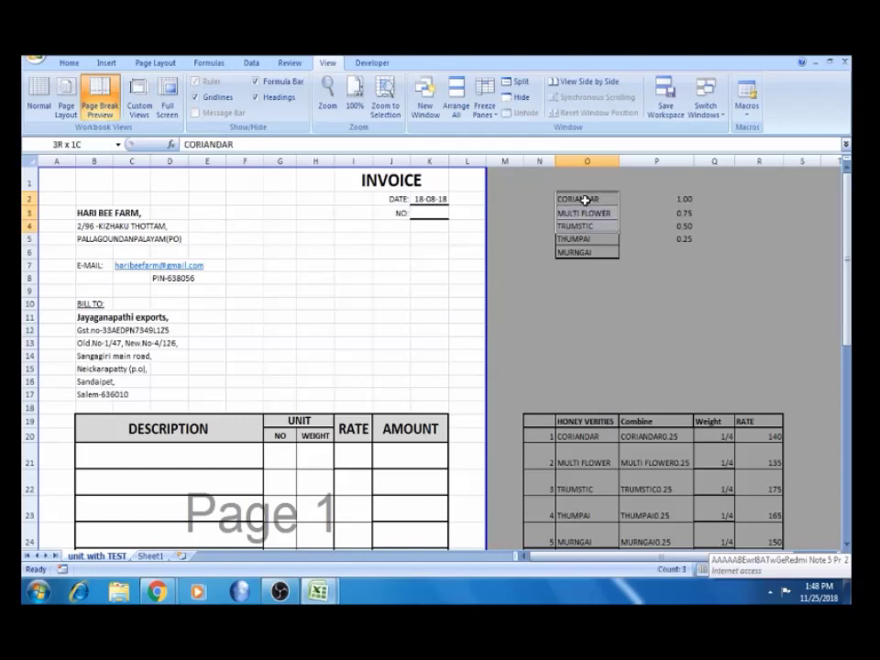
click(675, 200)
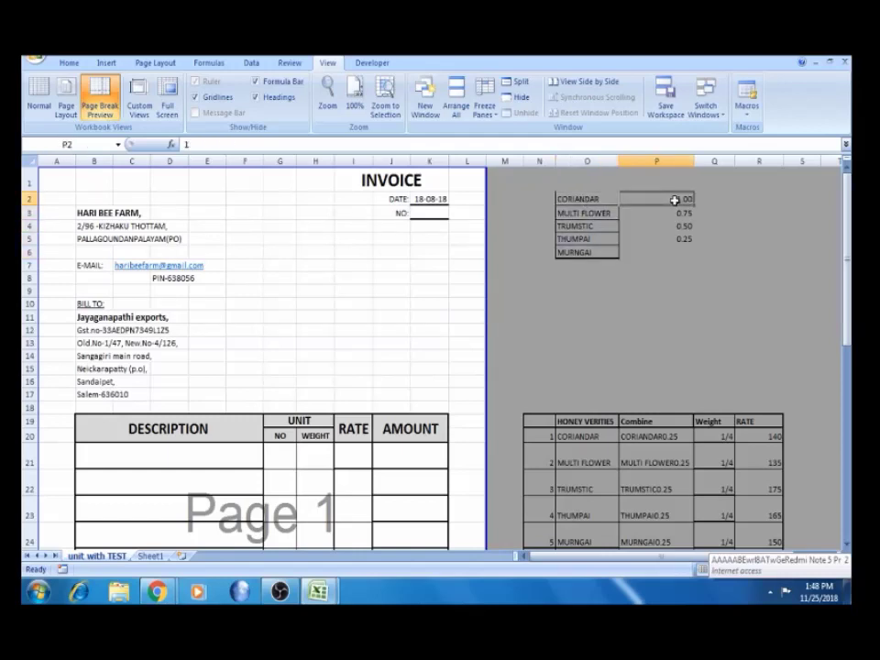
key(Down)
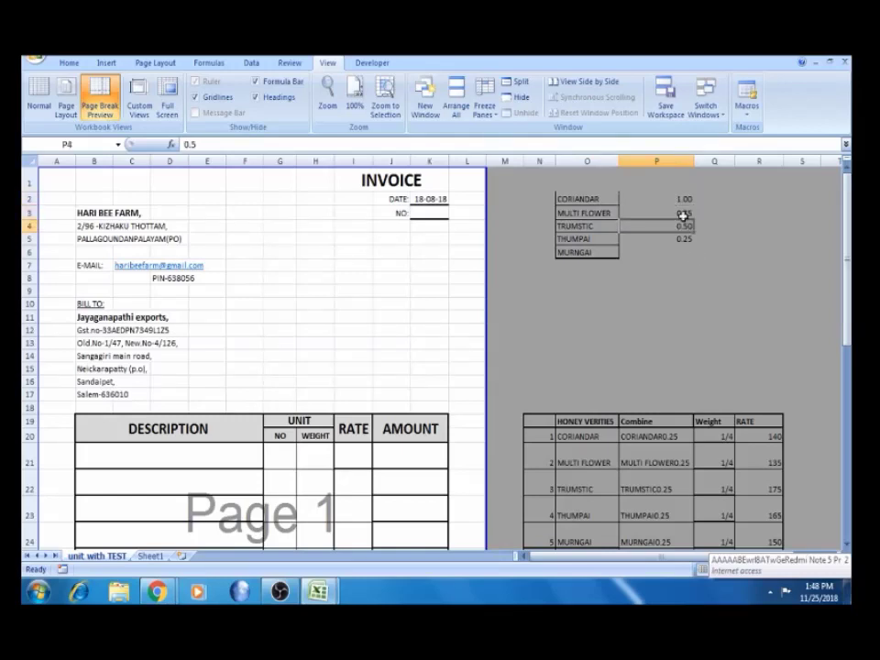
click(684, 227)
click(683, 239)
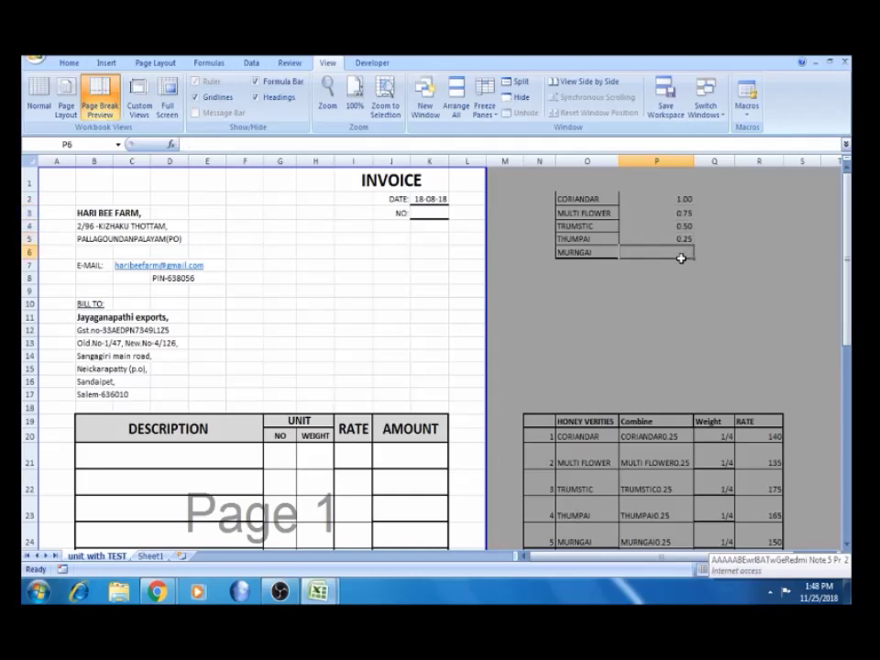
click(683, 199)
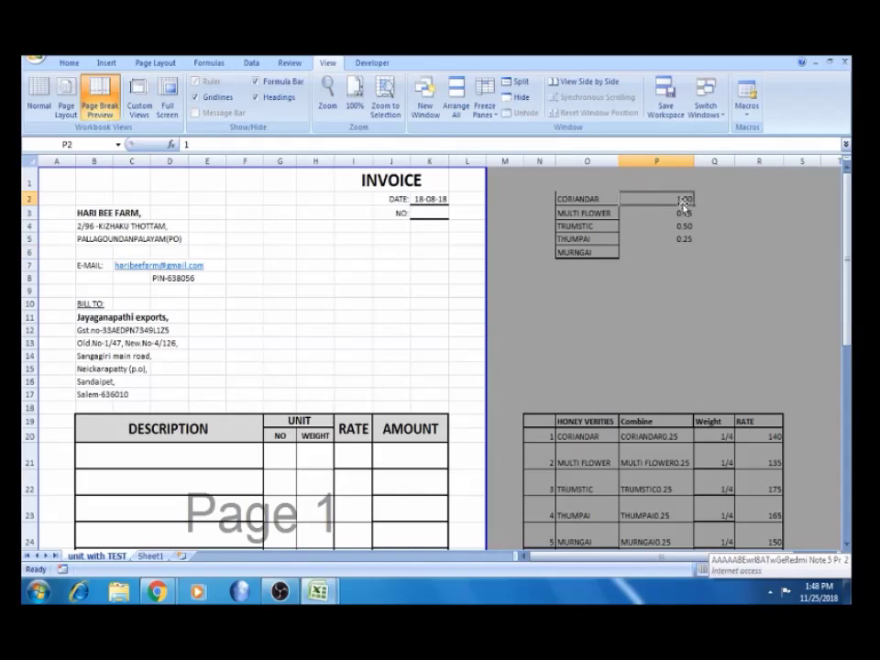
Copy the varieties and weights in O2:P6 to cell O2 of Sheet1 and fit column O to its contents
drag(579, 196, 578, 195)
key(shift+Down)
key(shift+Down)
key(shift+Down)
key(shift+Down)
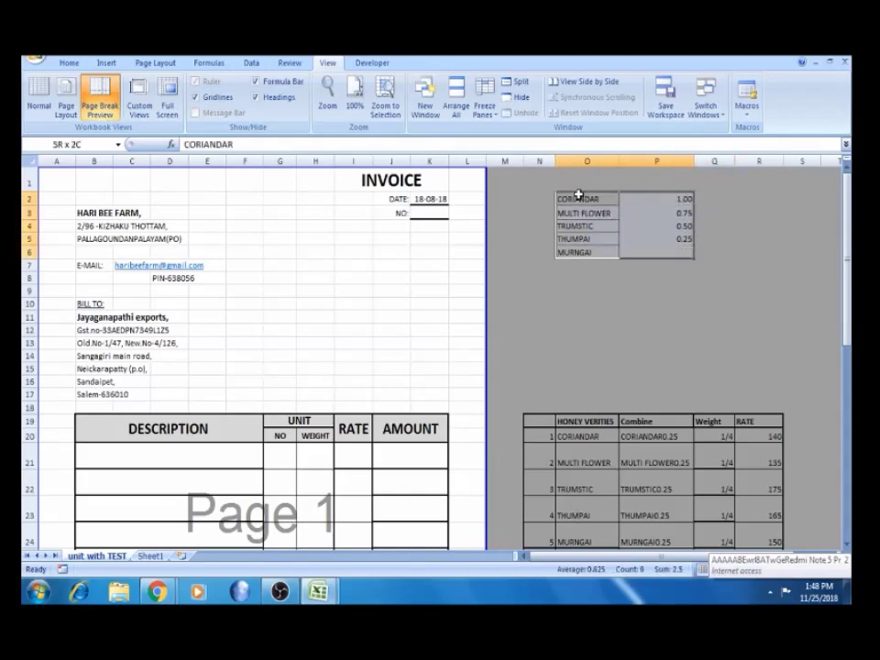
key(ctrl+c)
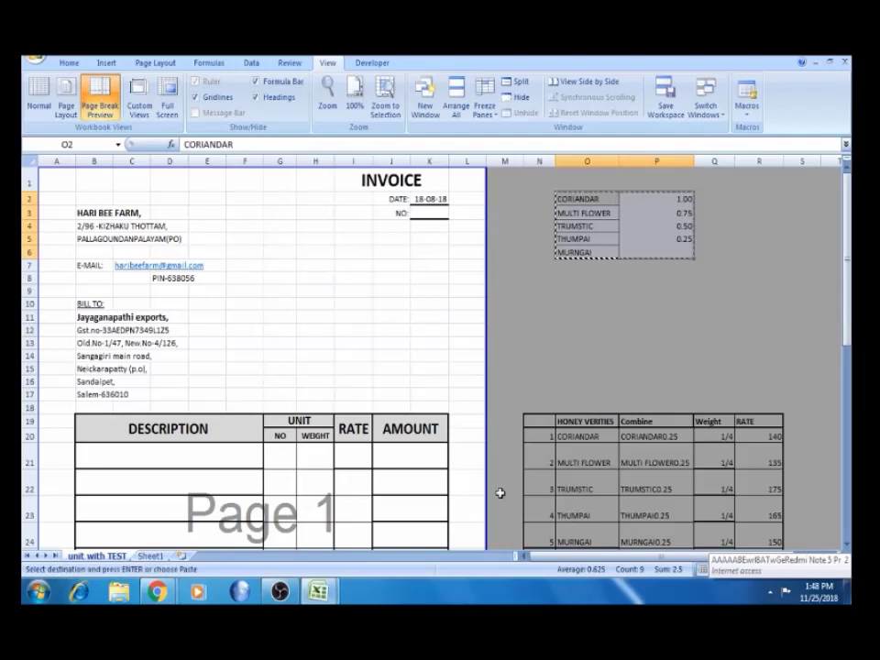
click(154, 556)
click(633, 186)
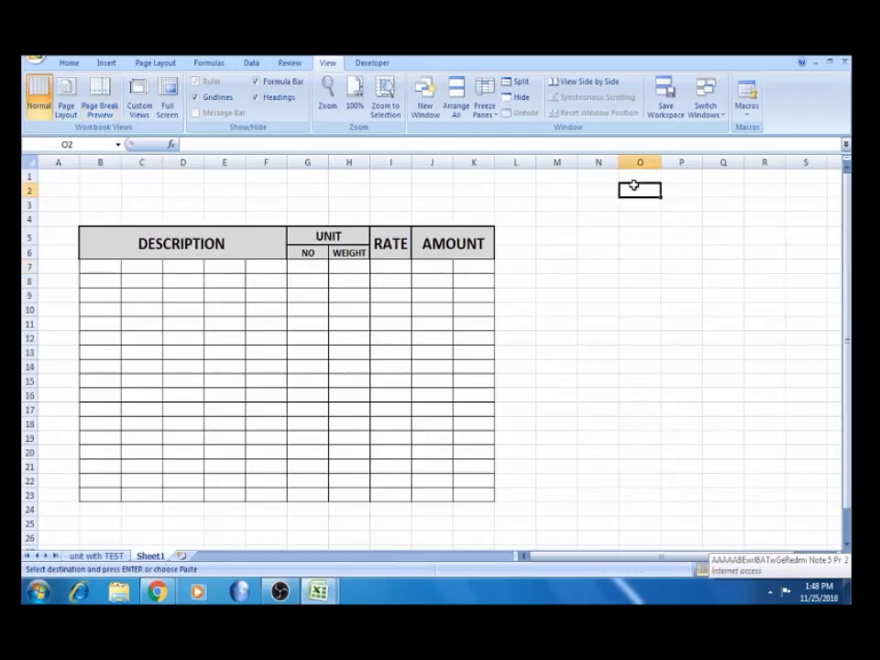
key(ctrl+v)
click(638, 323)
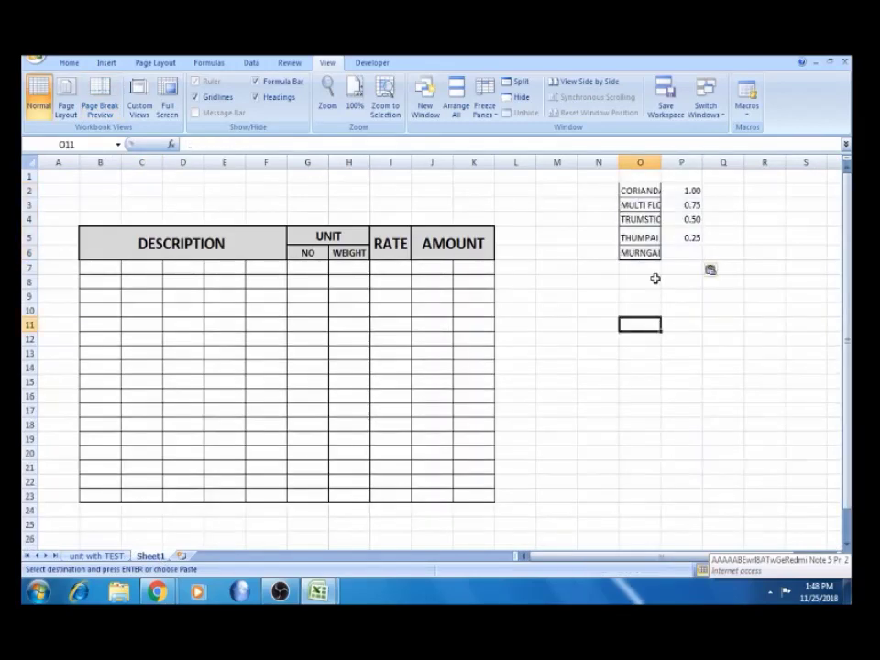
double_click(659, 157)
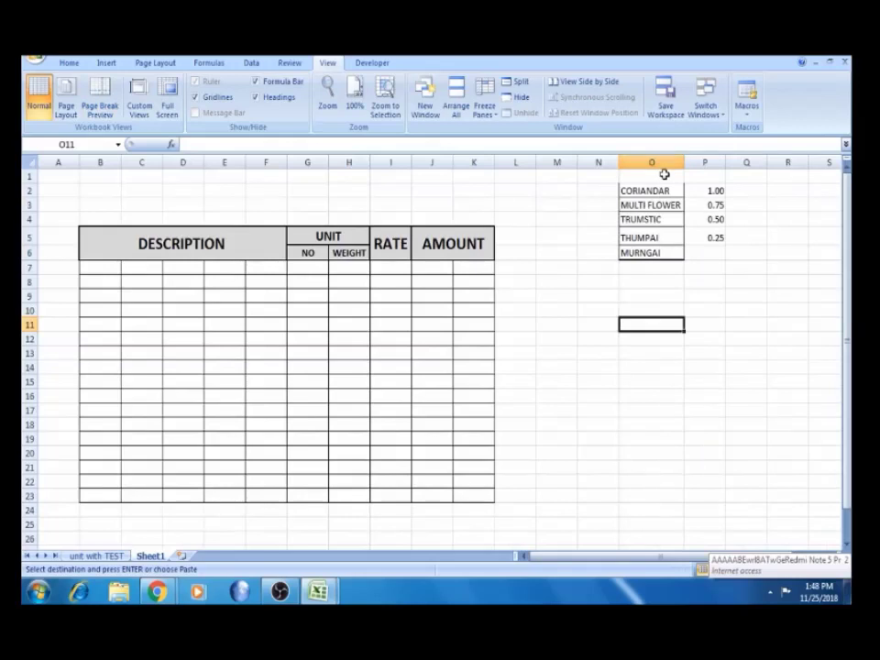
Review the copied weights and variety names in columns O and P of Sheet1
click(663, 174)
click(695, 175)
click(702, 190)
key(Down)
key(Down)
key(Down)
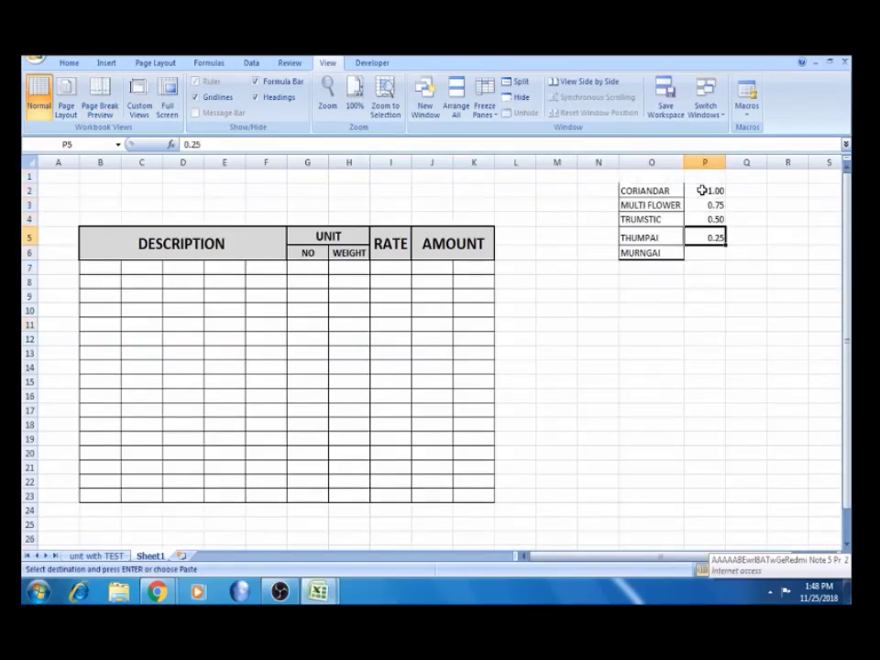
key(Up)
key(Up)
key(Up)
key(Left)
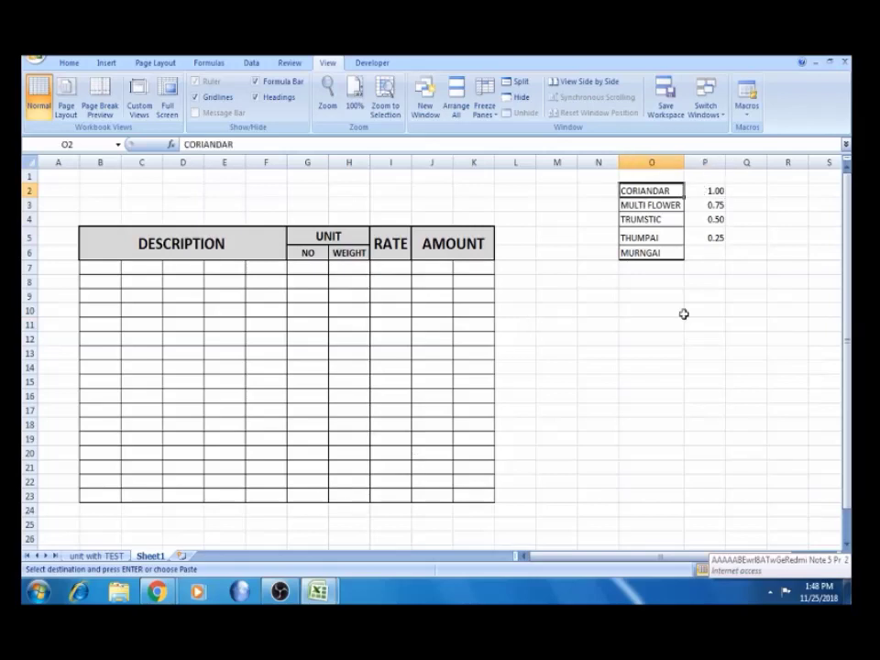
click(650, 215)
click(648, 206)
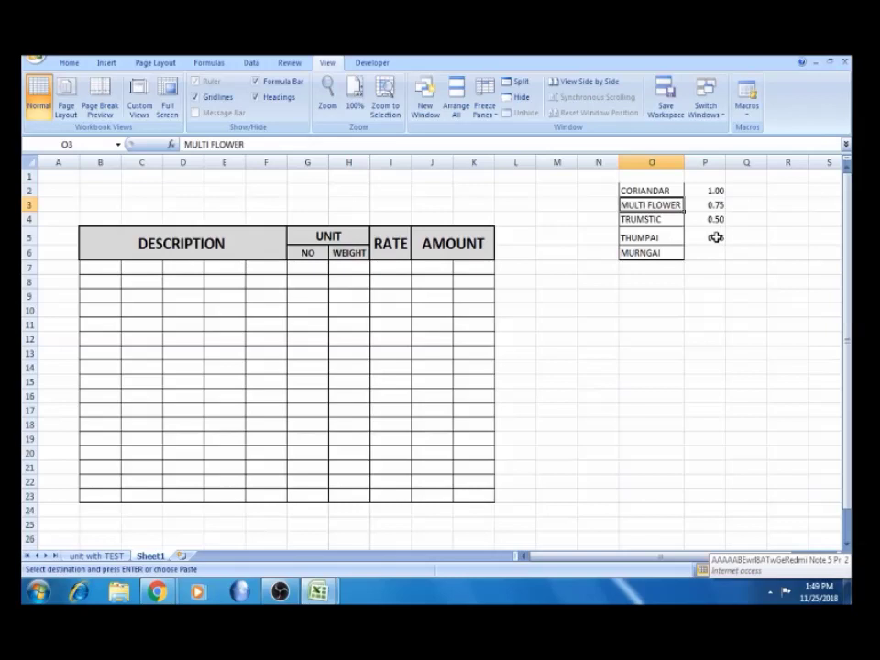
click(668, 191)
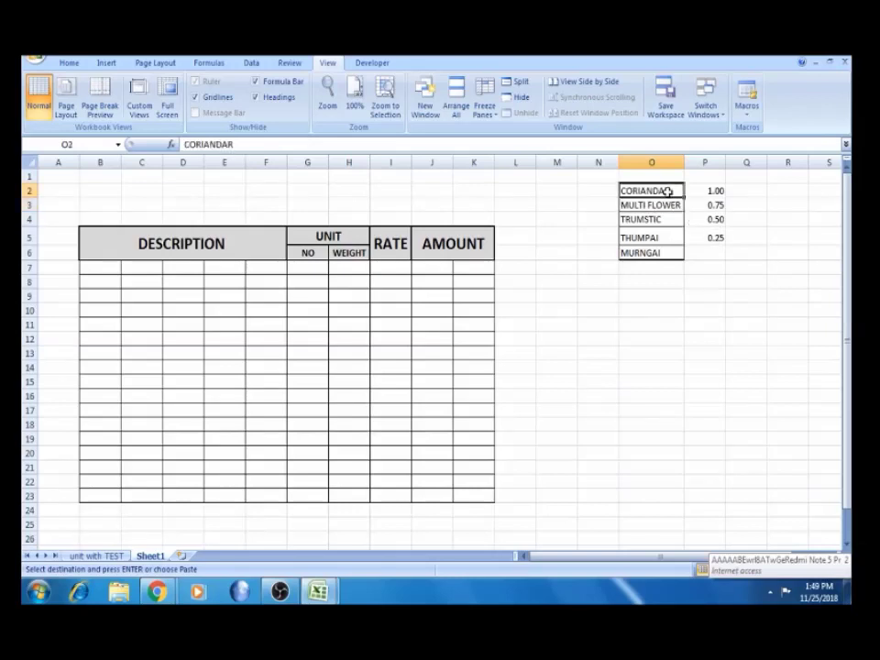
Check the CORIANDAR row of the rate table on the unit with TEST sheet, across to its RATE, and return to Sheet1
click(93, 556)
click(600, 438)
key(Right)
key(Right)
key(Right)
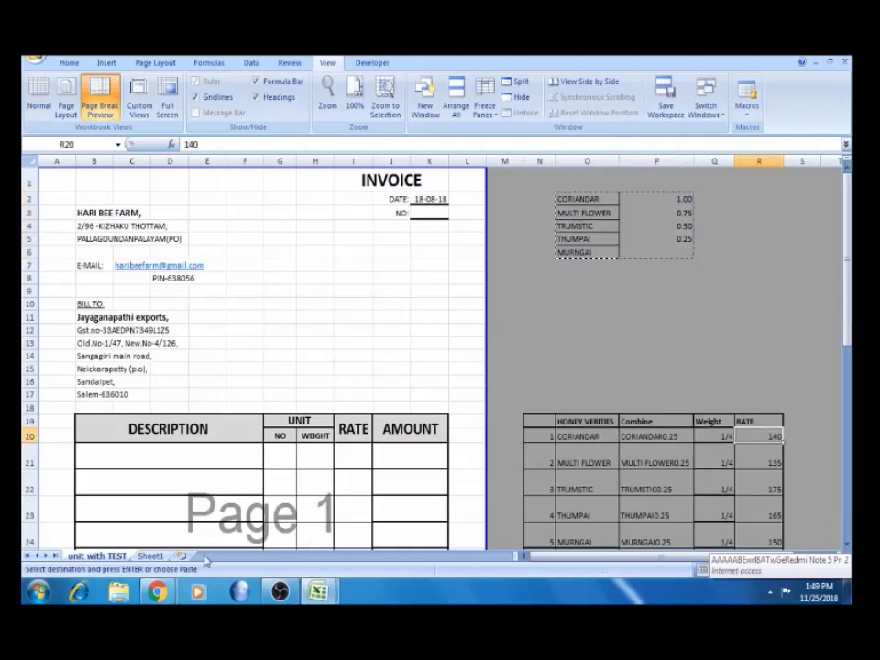
click(149, 555)
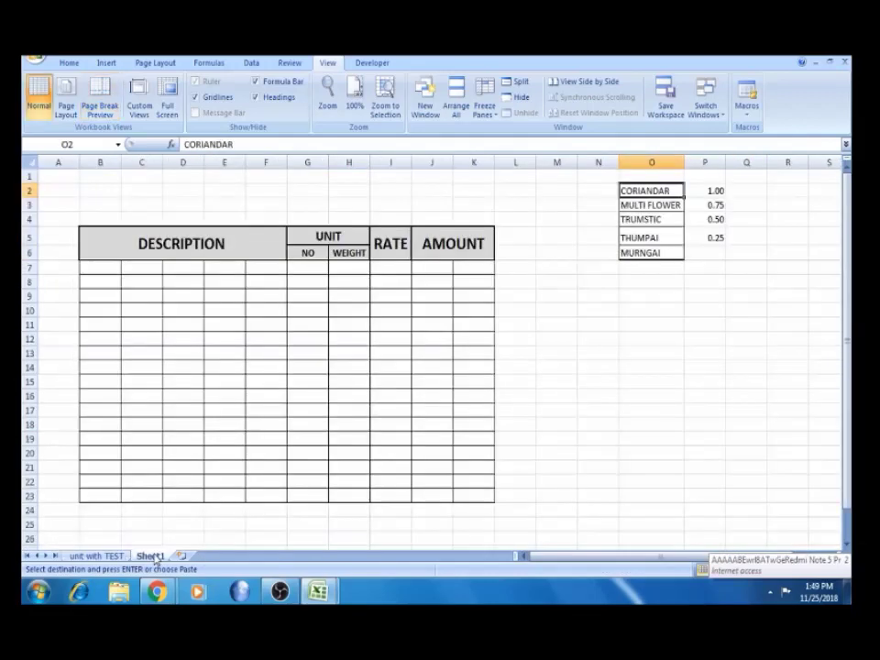
Copy the rate table's heading row, N19:R19 on the unit with TEST sheet, to cell O10 of Sheet1
click(649, 311)
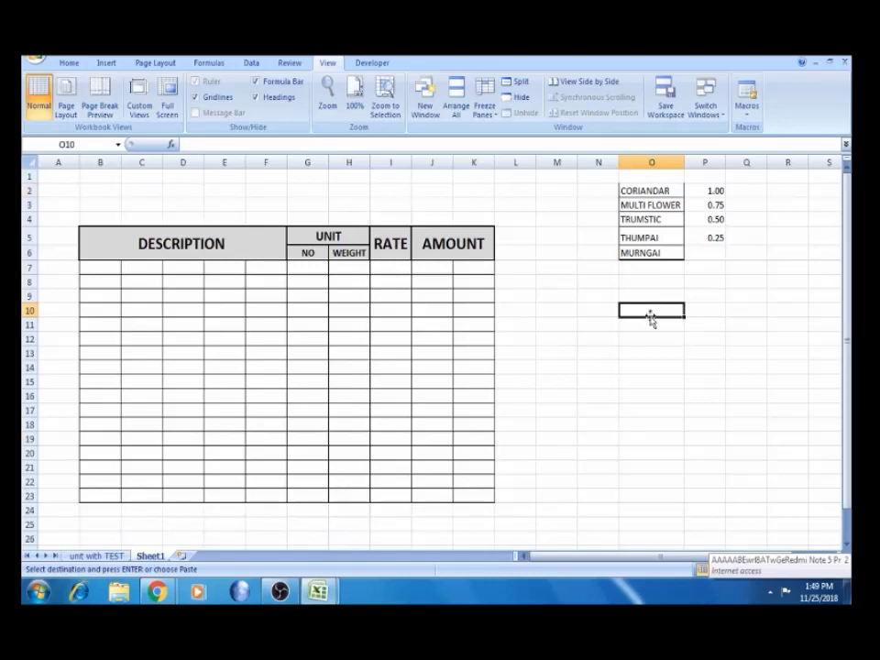
click(114, 556)
drag(535, 427, 534, 422)
key(ctrl+c)
click(150, 555)
key(ctrl+v)
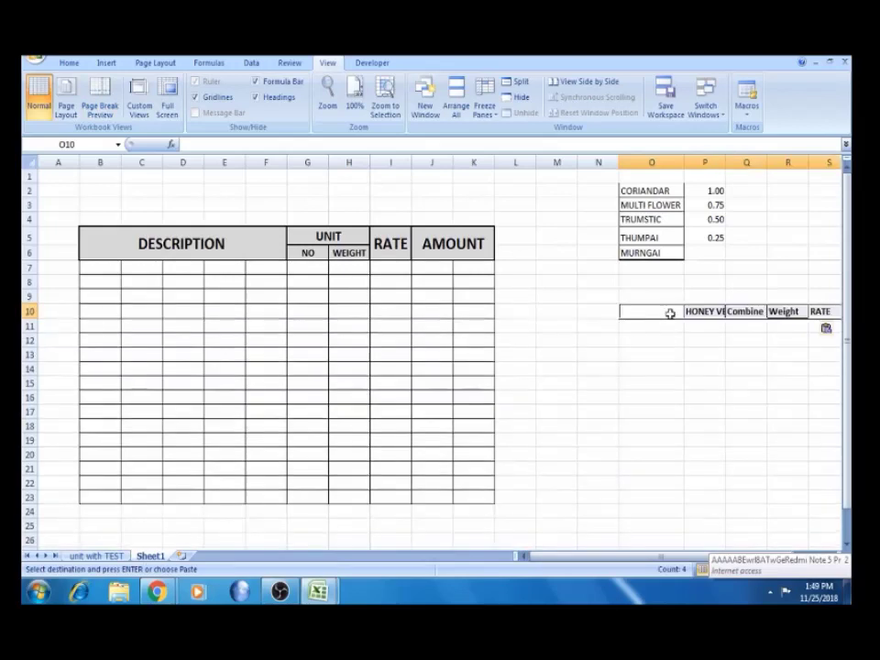
Fit columns P and Q to the HONEY VERITIES and Combine headings
key(Right)
key(Right)
key(Right)
key(Right)
key(Right)
key(Right)
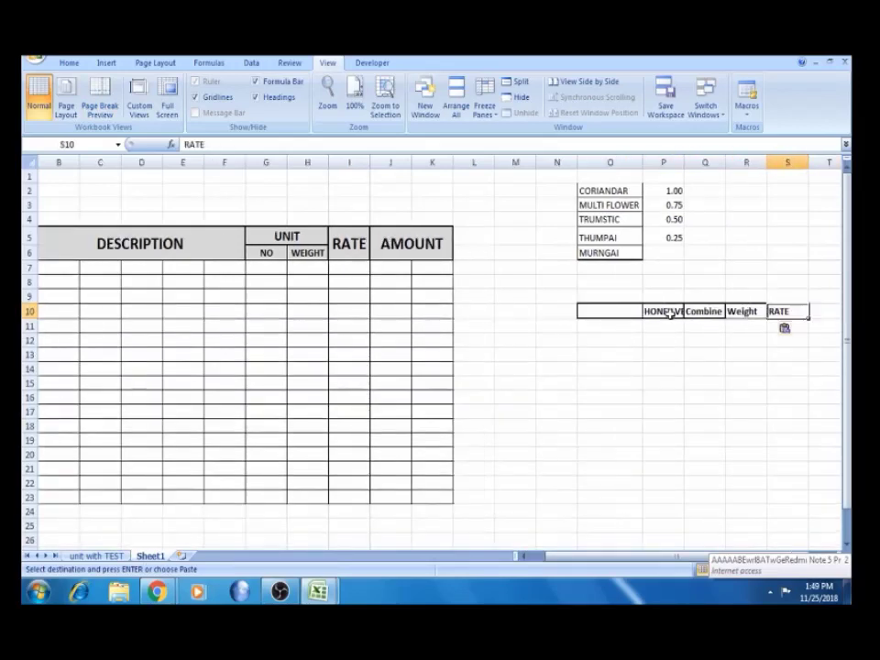
double_click(601, 162)
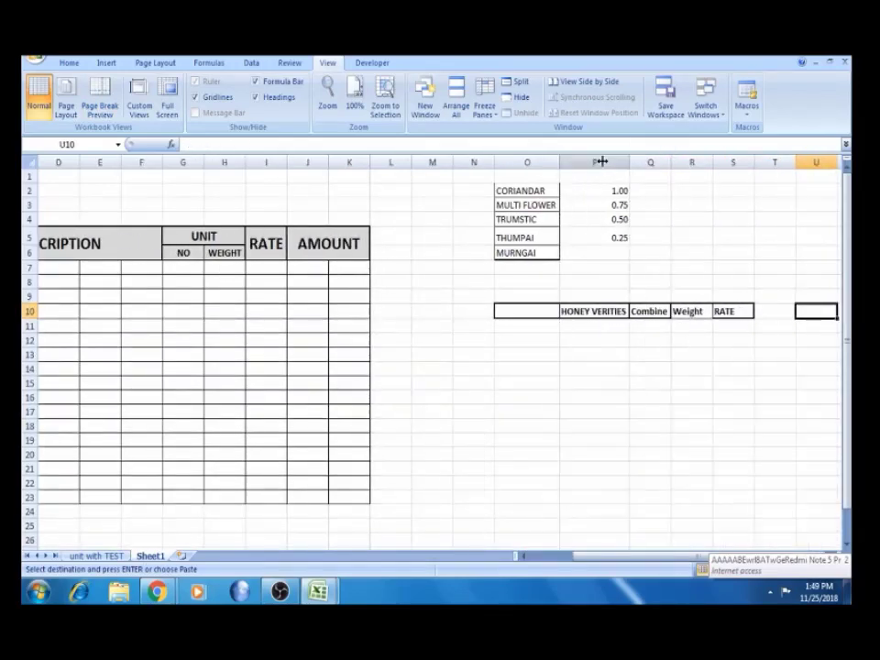
click(671, 164)
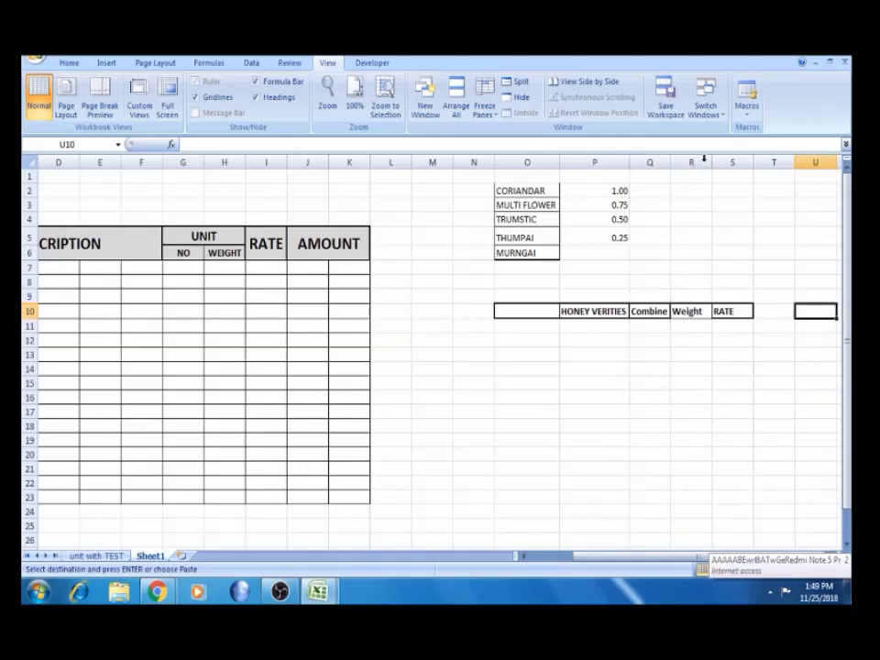
Look over the pasted HONEY VERITIES, Weight and RATE headings in row 10
click(579, 312)
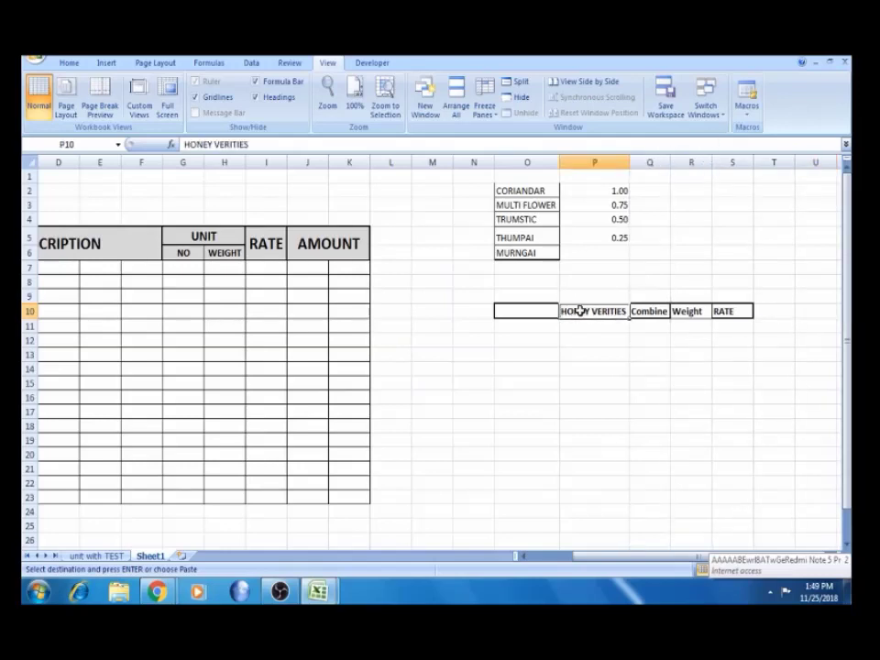
click(681, 312)
click(724, 313)
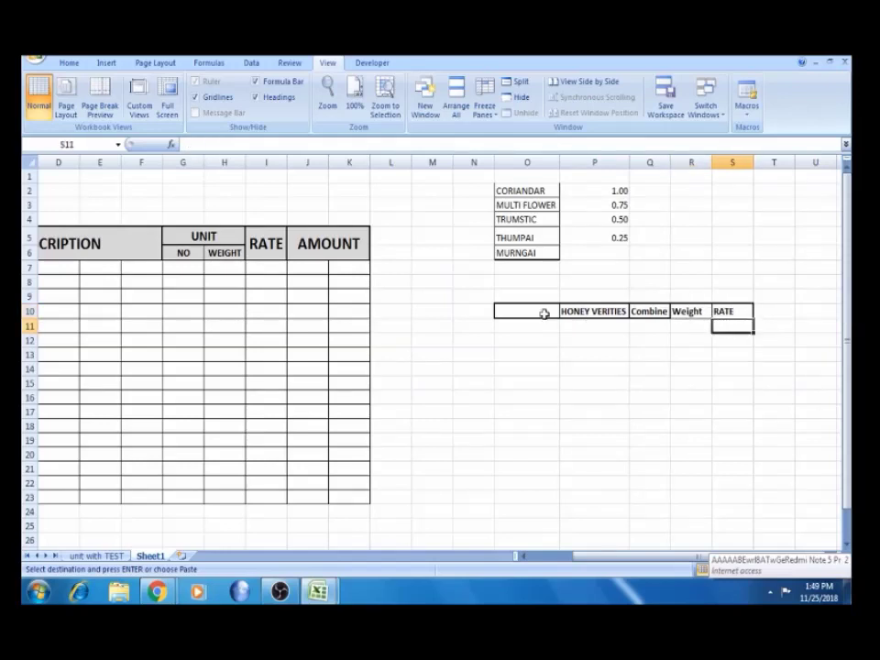
click(543, 313)
Clear the borders and bold from the row 10 headings by applying blank cell O12's formatting with Format Painter
click(540, 342)
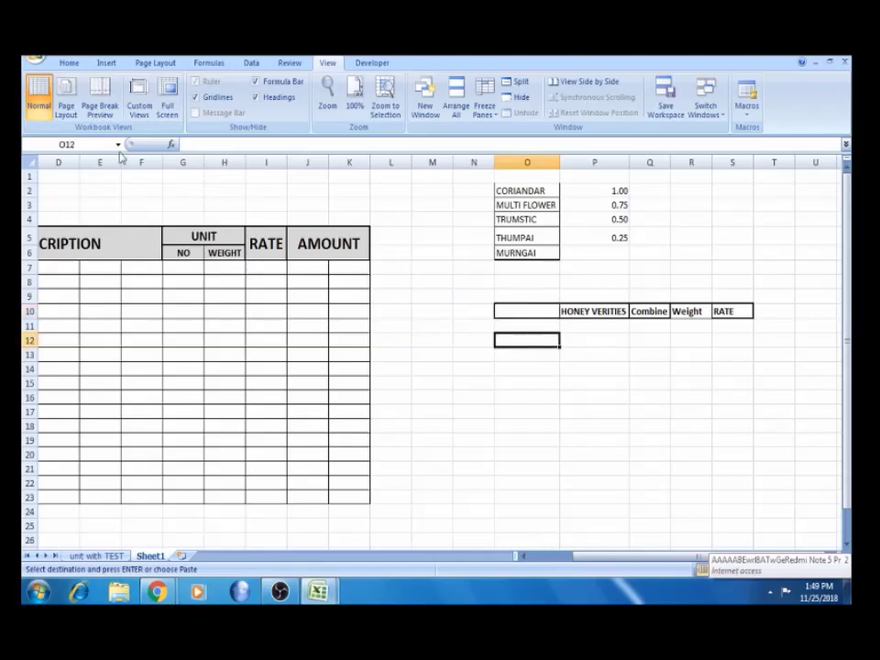
click(67, 62)
click(71, 97)
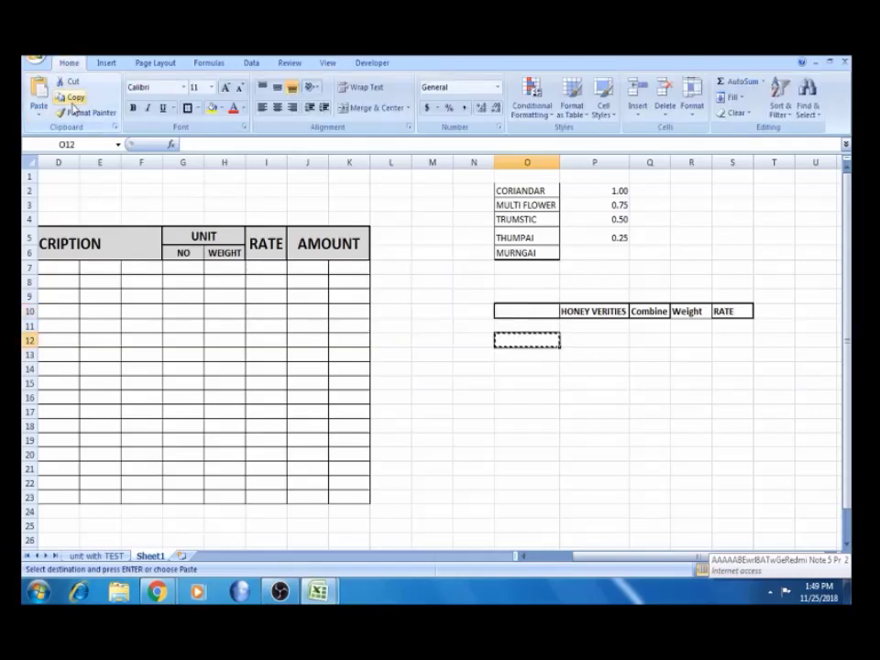
click(75, 112)
mouse_move(501, 299)
mouse_down()
mouse_move(746, 318)
mouse_move(768, 335)
mouse_up()
click(648, 364)
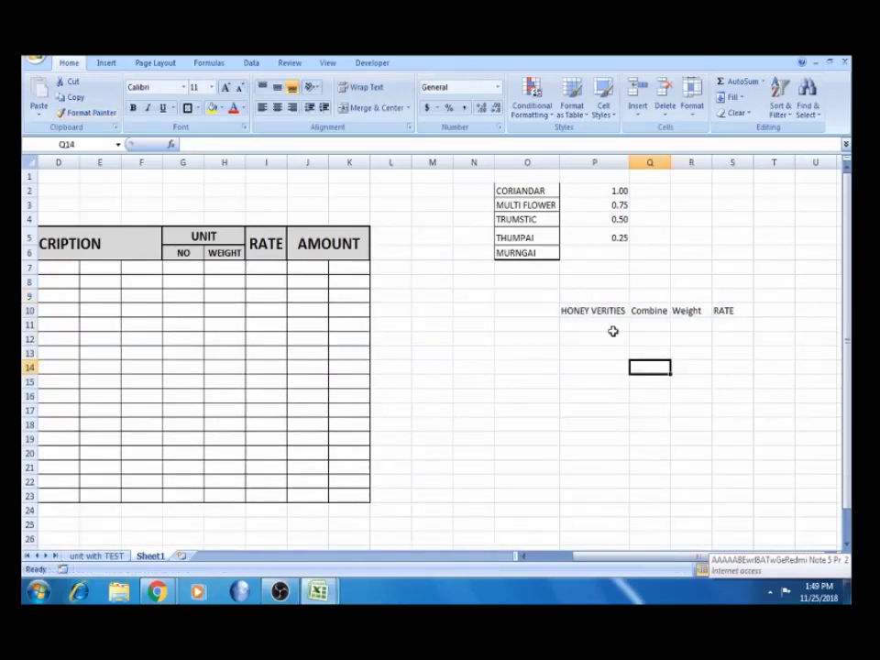
Make the headings in P10:S10, from HONEY VERITIES to RATE, bold
click(604, 308)
key(ctrl+shift+Right)
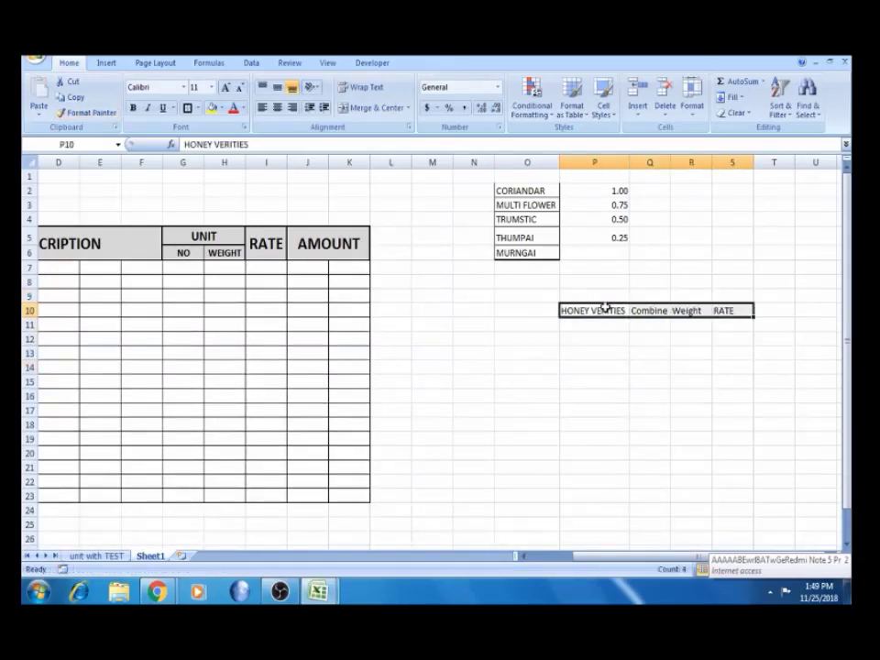
key(ctrl+b)
click(597, 324)
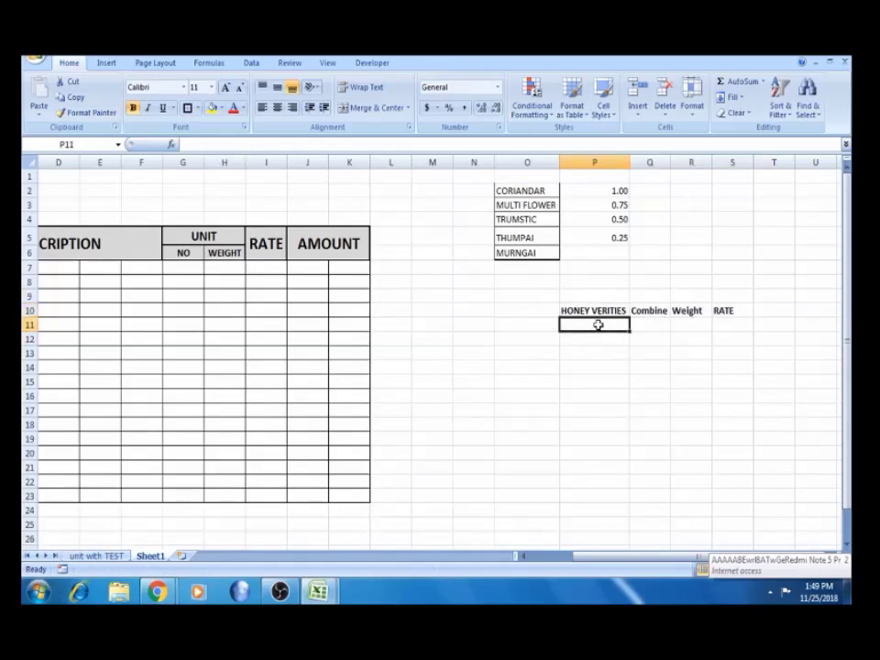
Copy the five honey varieties in O2:O6 into the HONEY VERITIES column starting at P11
click(519, 189)
key(shift+Down)
key(shift+Down)
key(shift+Down)
key(shift+Down)
key(ctrl+c)
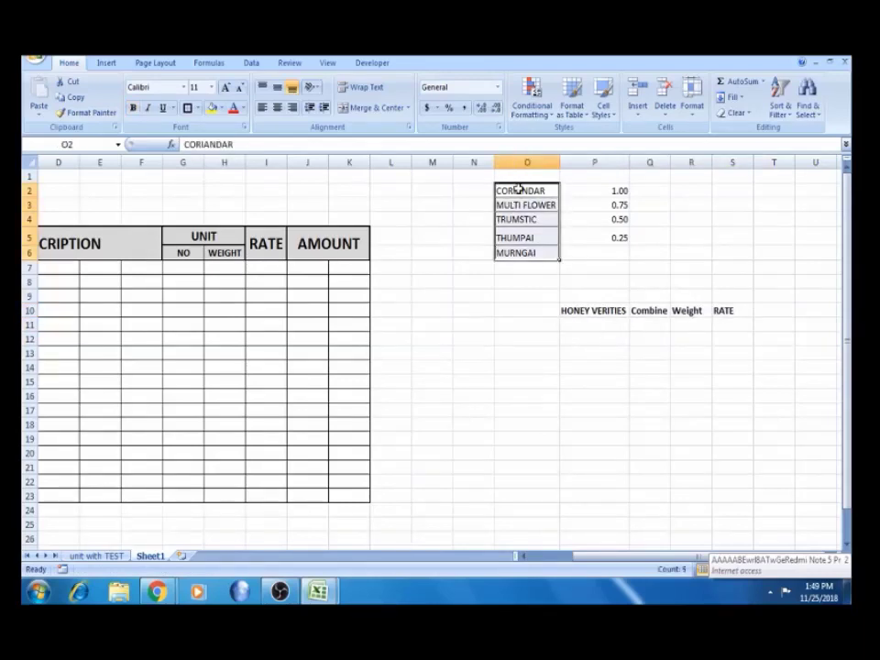
key(Down)
key(Down)
key(Down)
key(Down)
key(Down)
key(Down)
key(Down)
key(Down)
key(Down)
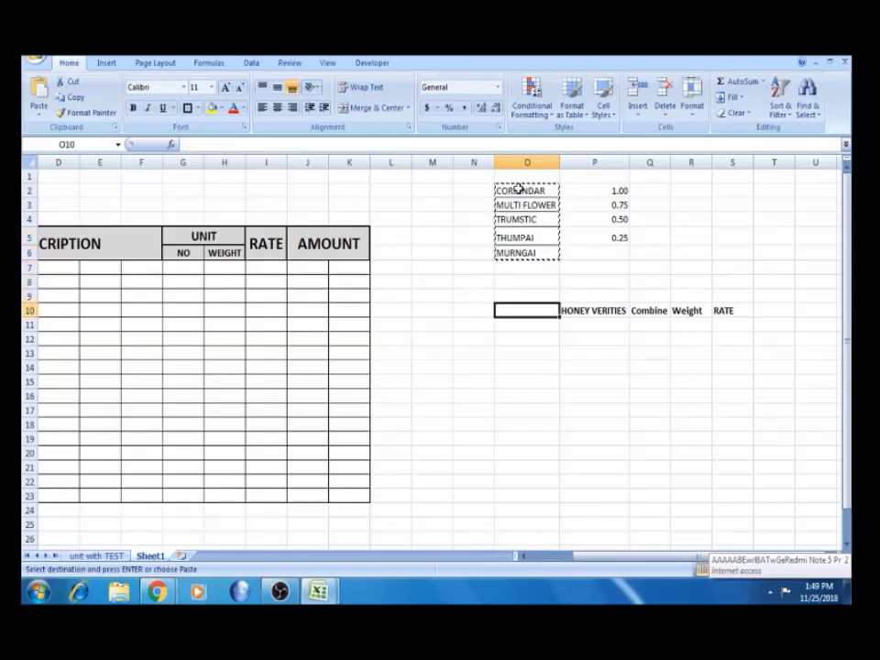
key(Right)
key(ctrl+v)
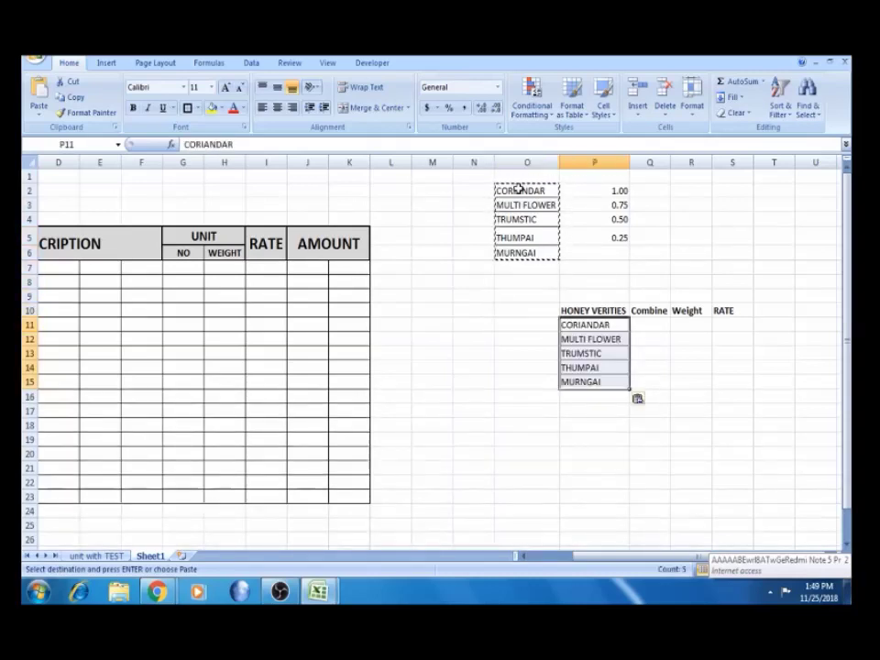
Paste the copied variety list three more times down the HONEY VERITIES column, at P16, P21 and P26
click(586, 397)
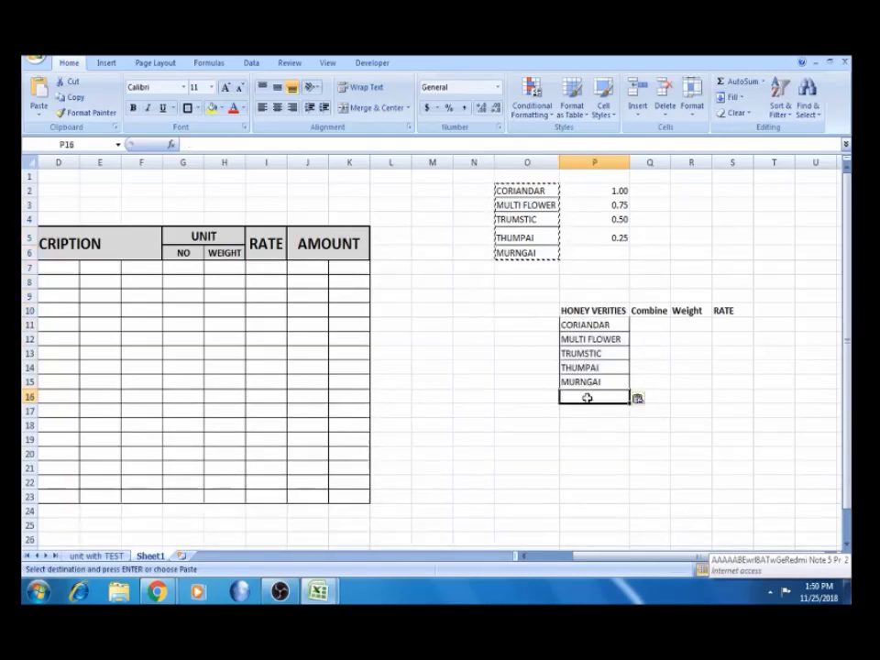
key(ctrl+v)
click(585, 468)
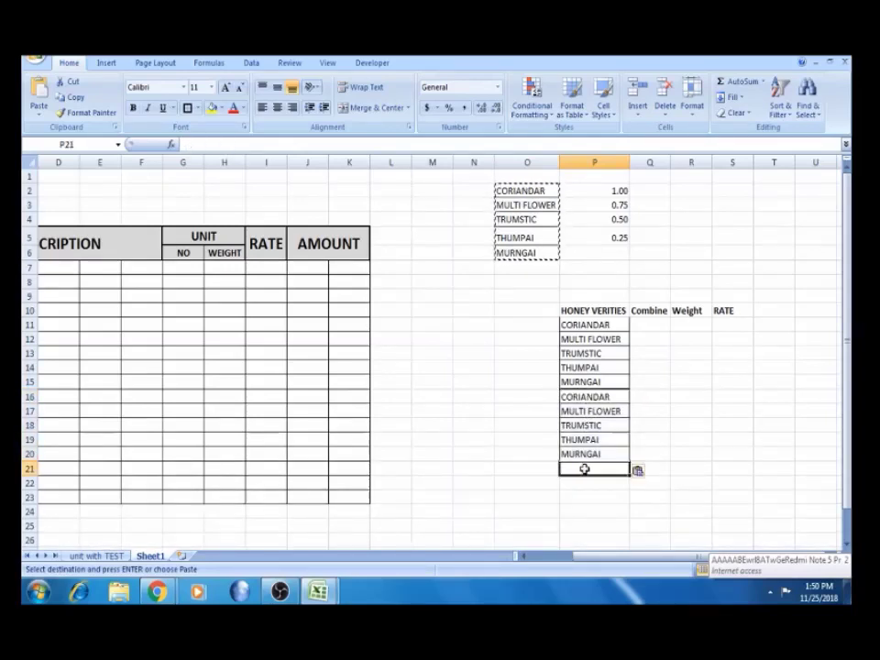
key(ctrl+v)
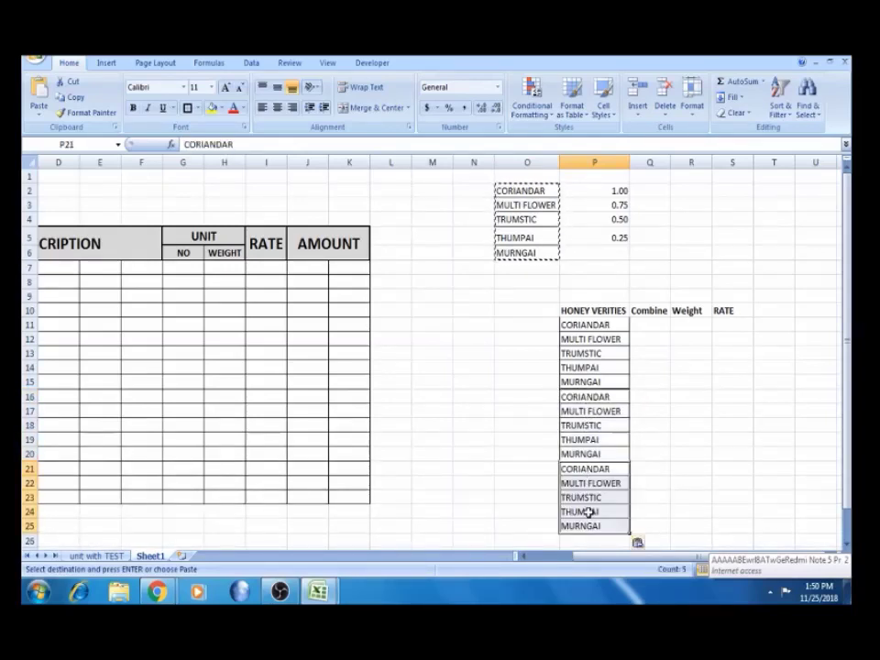
click(573, 540)
key(ctrl+v)
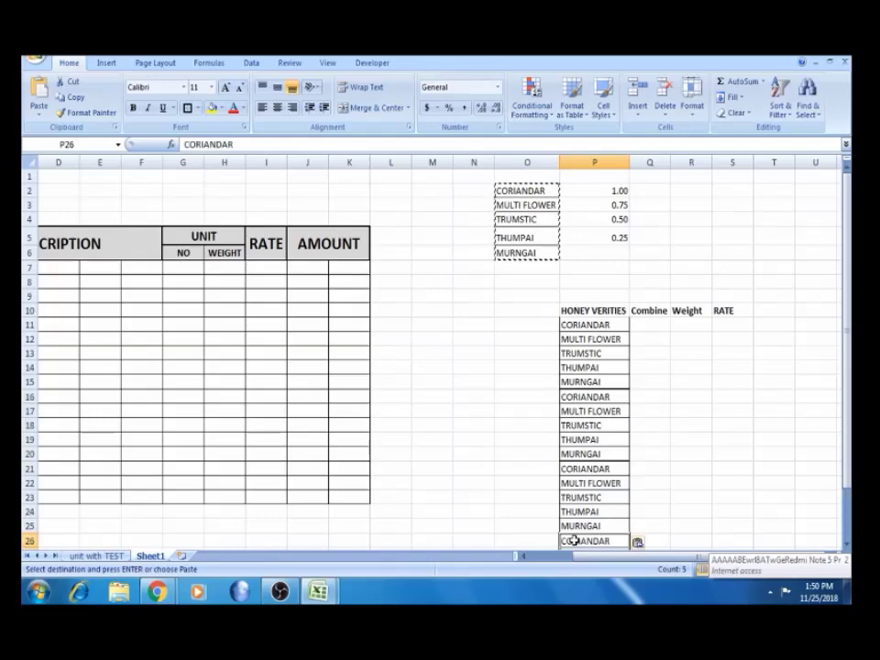
key(Down)
key(Down)
key(Down)
key(Down)
key(Down)
key(Up)
key(Up)
key(Up)
key(Up)
key(Up)
key(Up)
key(Up)
key(Up)
key(Up)
key(Up)
key(Up)
key(Up)
key(Up)
key(Up)
key(Up)
key(Up)
key(Up)
key(Up)
key(Up)
key(Up)
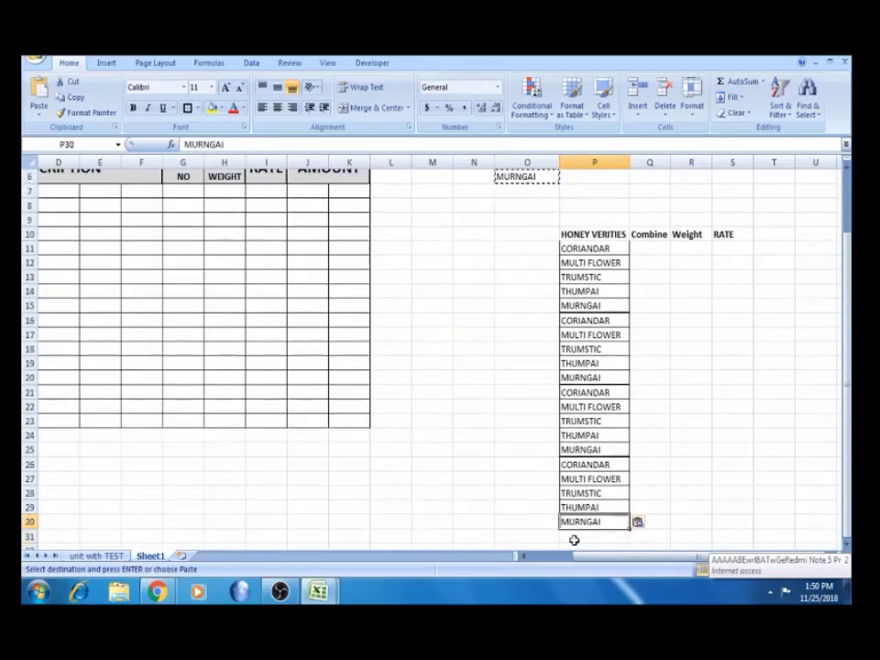
key(Down)
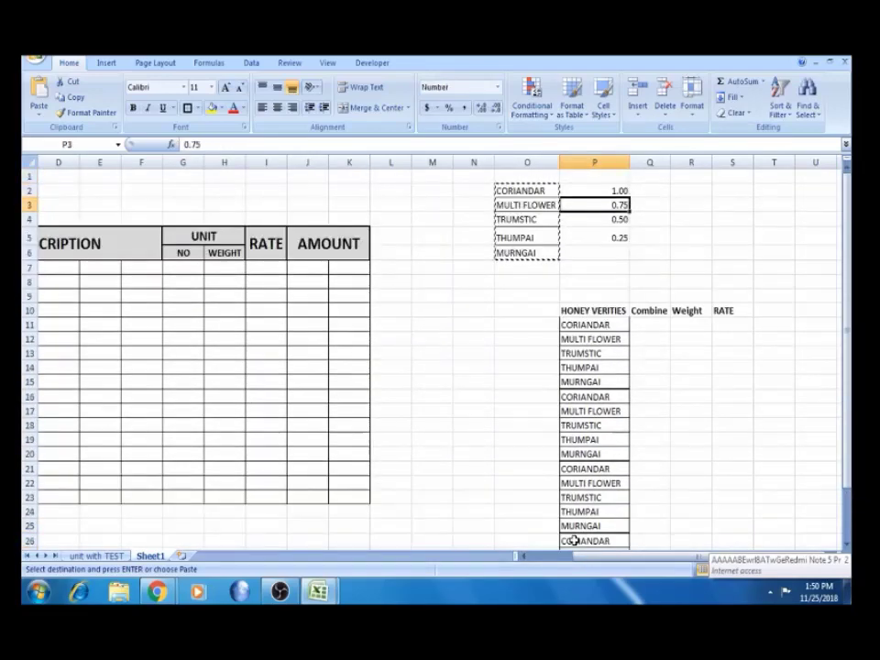
key(Up)
key(shift+Down)
key(shift+Down)
key(shift+Down)
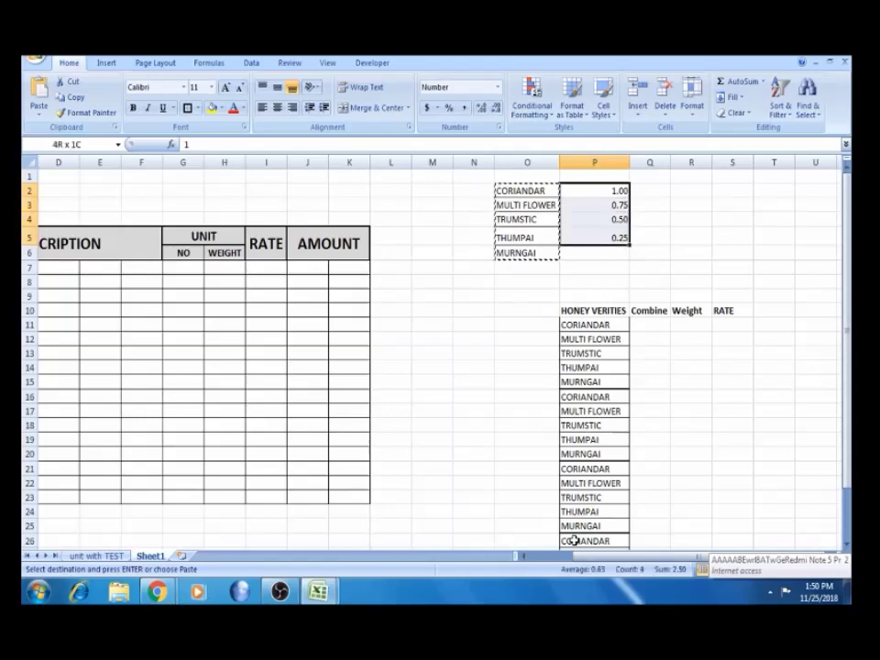
key(ctrl+c)
key(Right)
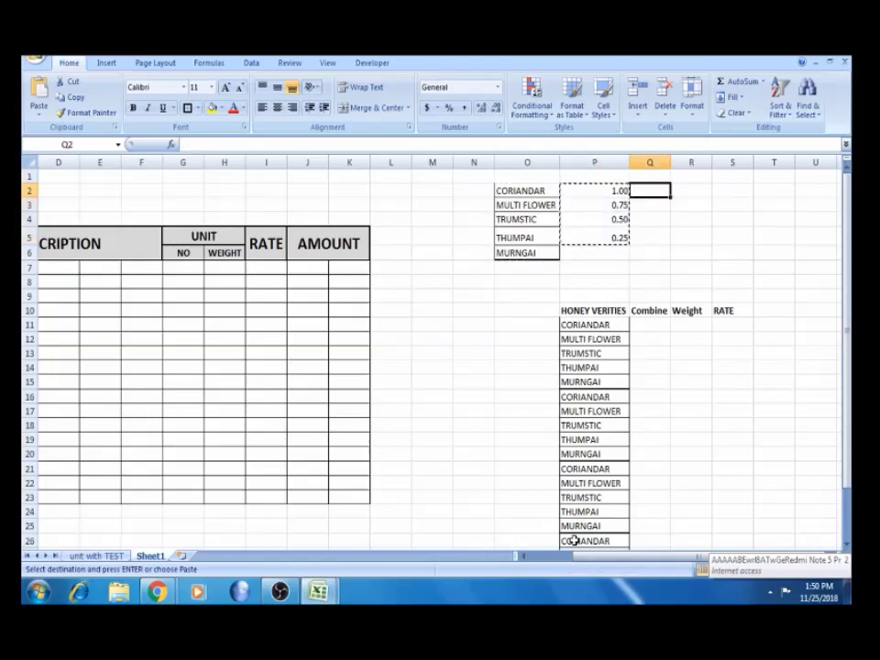
Enter 1 in R11 of the Weight column and fill it down to R15 for the first group of varieties
key(Right)
key(Down)
key(Down)
key(Down)
key(Down)
key(Down)
key(Down)
key(Down)
key(Down)
key(Down)
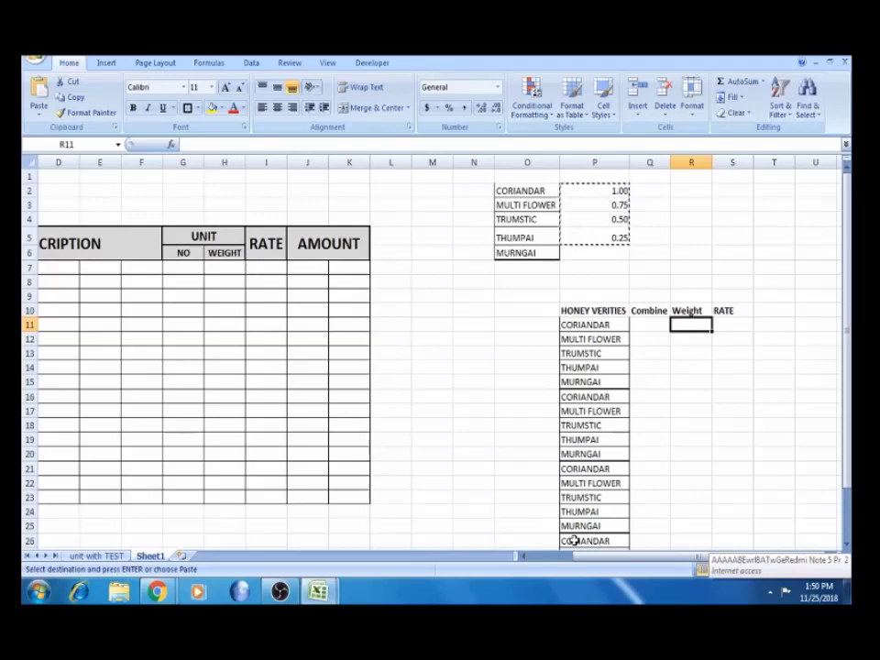
text(1)
key(Return)
key(Up)
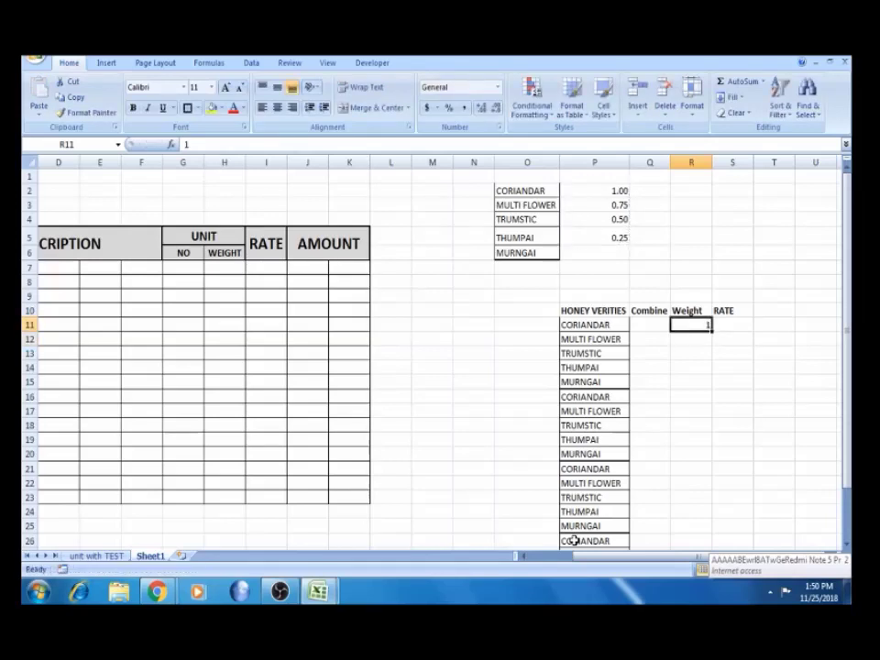
key(shift+Down)
key(shift+Down)
key(shift+Down)
key(shift+Down)
key(ctrl+d)
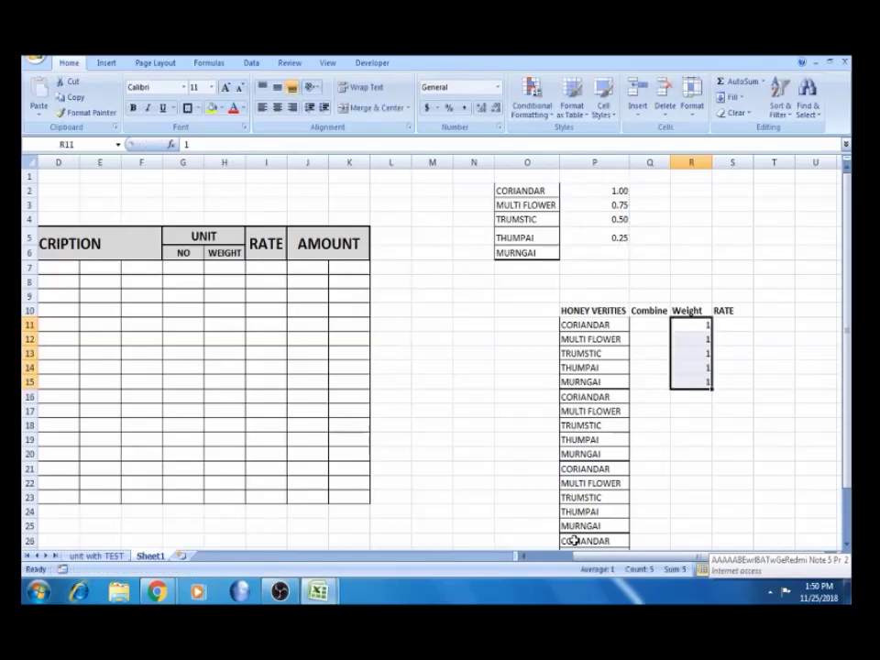
Enter 0.75 in R16 and fill it down to R20 as the weight of the second variety group
key(Down)
key(Down)
key(Down)
key(Down)
key(Down)
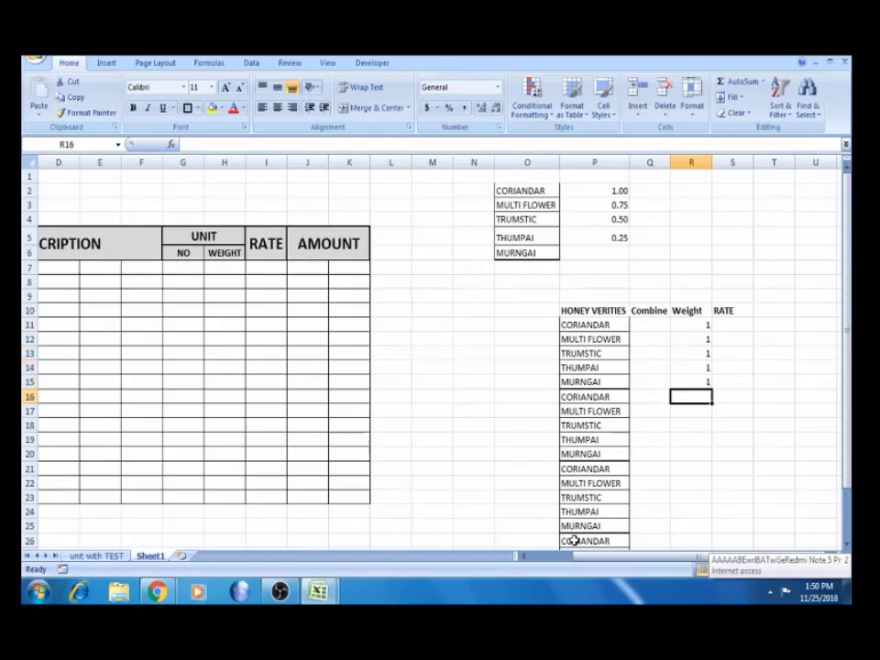
text(.75)
key(Right)
key(Left)
key(shift+Down)
key(shift+Down)
key(shift+Down)
key(shift+Down)
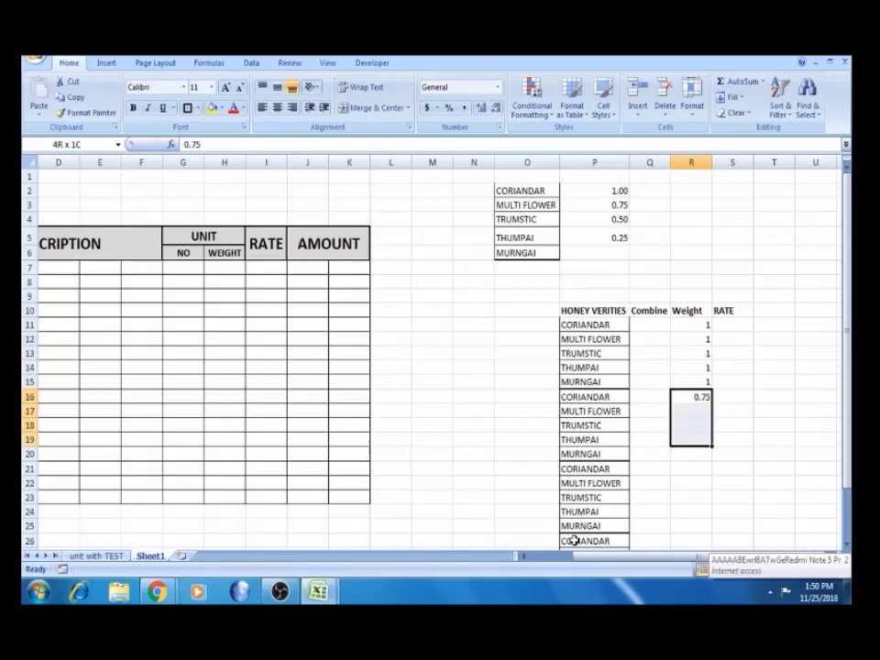
key(ctrl+d)
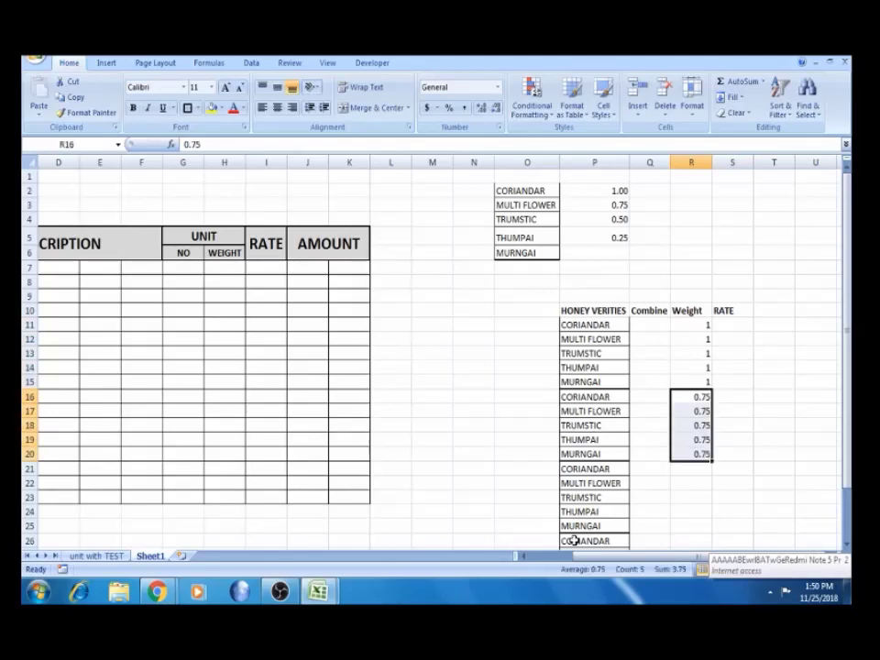
Enter 0.5 in R21 and fill it down to R25 as the weight of the third variety group
key(Down)
key(Down)
key(Down)
key(Down)
key(Down)
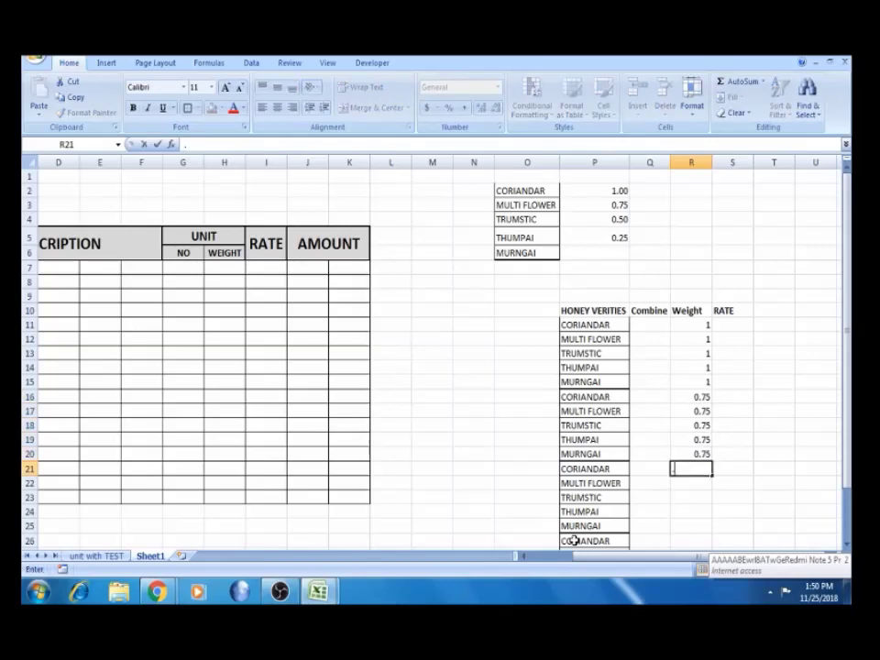
text(0.5)
key(Right)
key(Left)
key(shift+Down)
key(shift+Down)
key(shift+Down)
key(shift+Down)
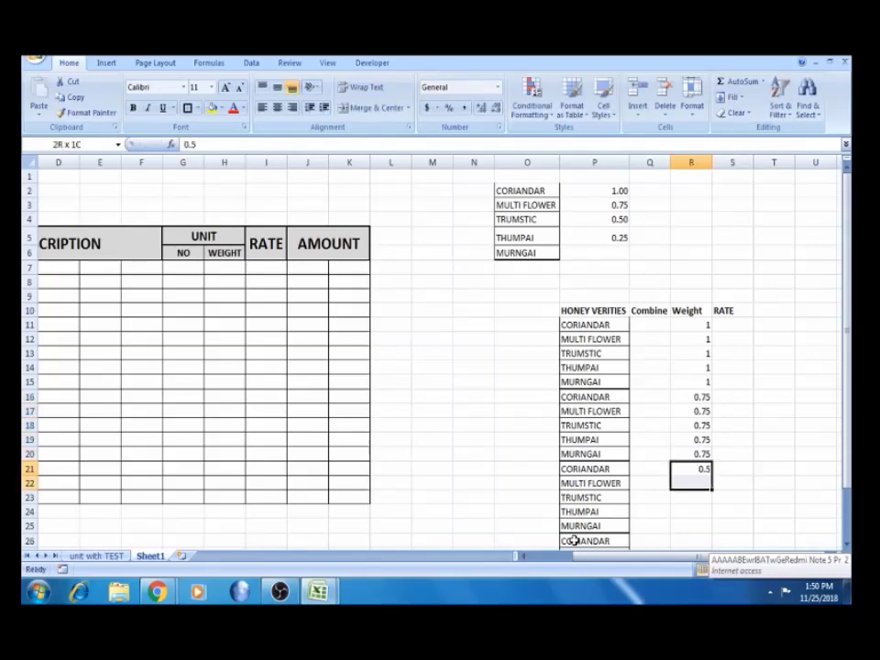
key(ctrl+d)
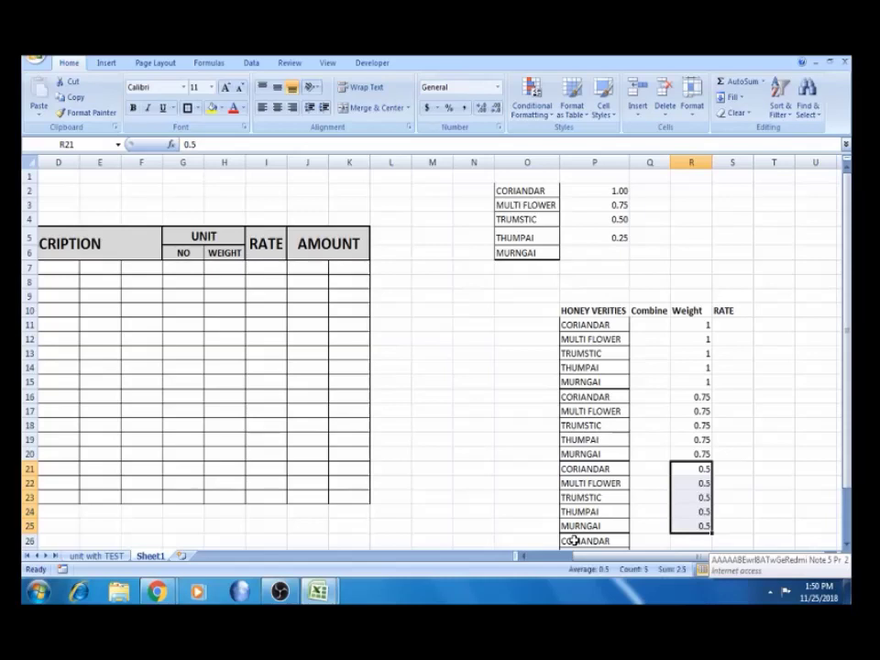
Enter 0.25 in R26 and fill it down to R30 as the weight of the fourth variety group
key(Down)
key(Down)
key(Down)
key(Down)
key(Down)
key(Down)
key(Up)
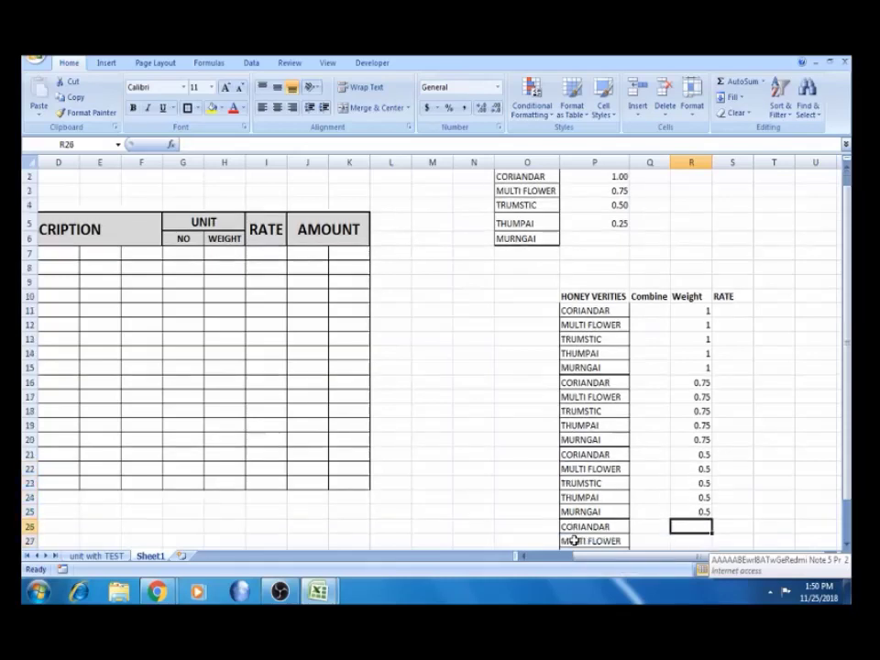
text(.25)
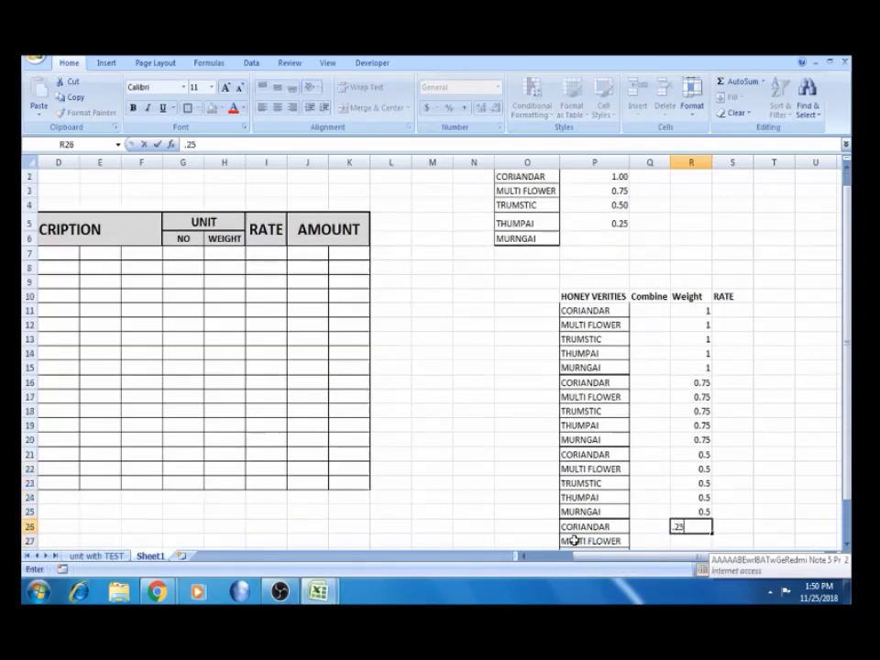
key(Return)
key(Up)
key(shift+Down)
key(shift+Down)
key(shift+Down)
key(shift+Down)
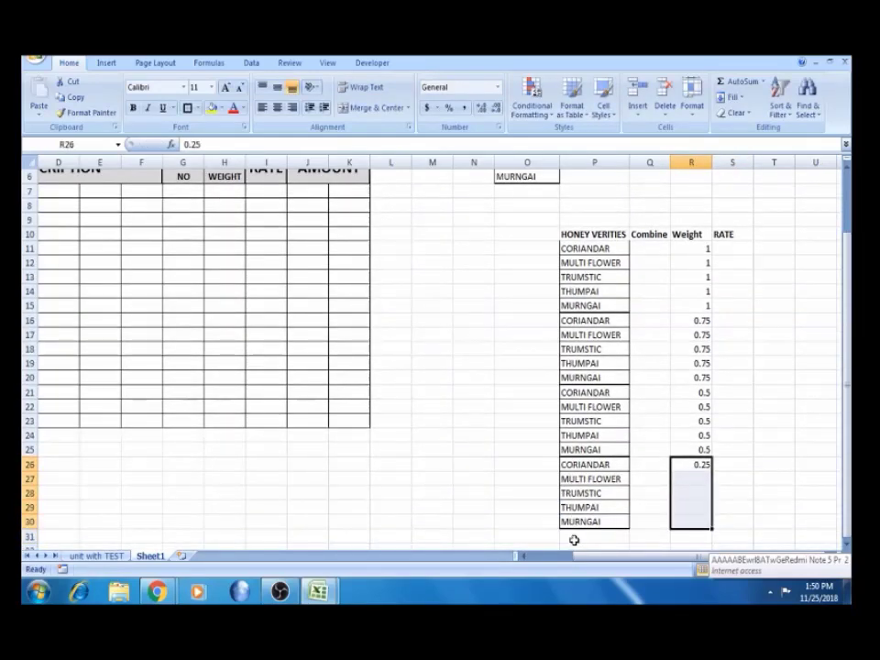
key(ctrl+d)
Enter 100 in S11 of the RATE column and fill it down to S15 for the varieties with weight 1
key(Up)
key(Up)
key(Up)
key(Up)
key(Up)
key(Up)
key(Up)
key(Up)
key(Up)
key(Up)
key(Up)
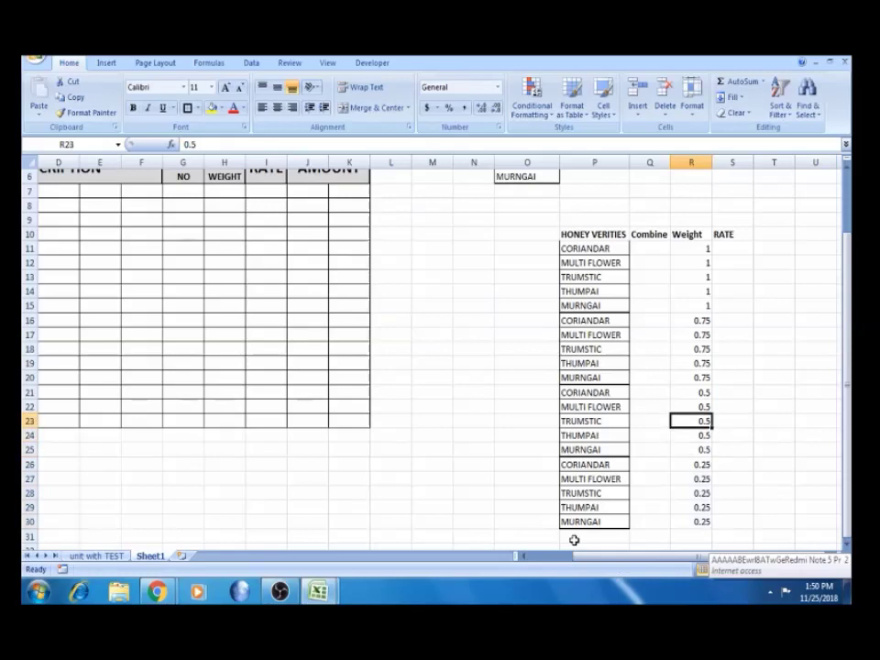
key(Up)
key(Up)
key(Up)
key(Up)
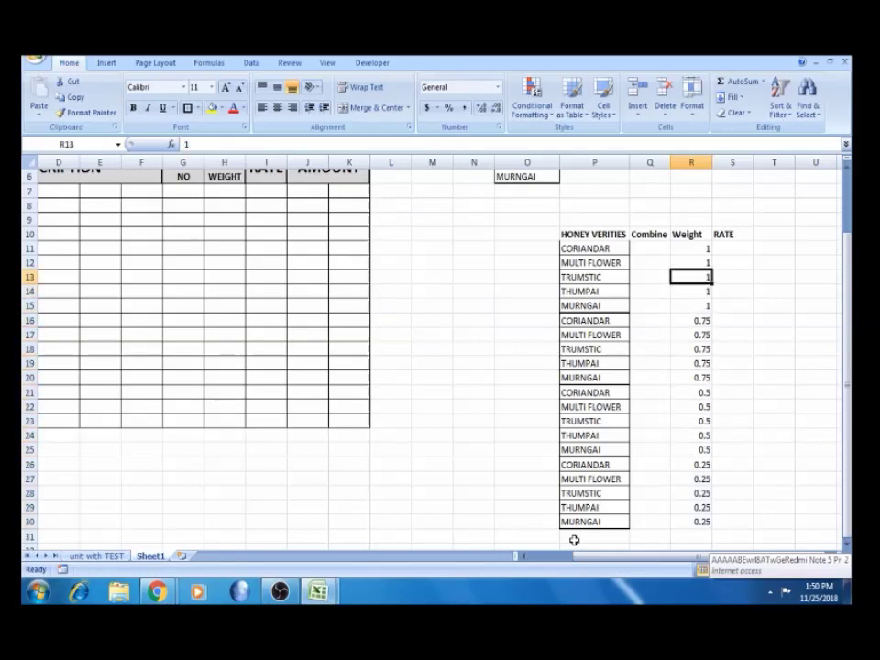
key(Right)
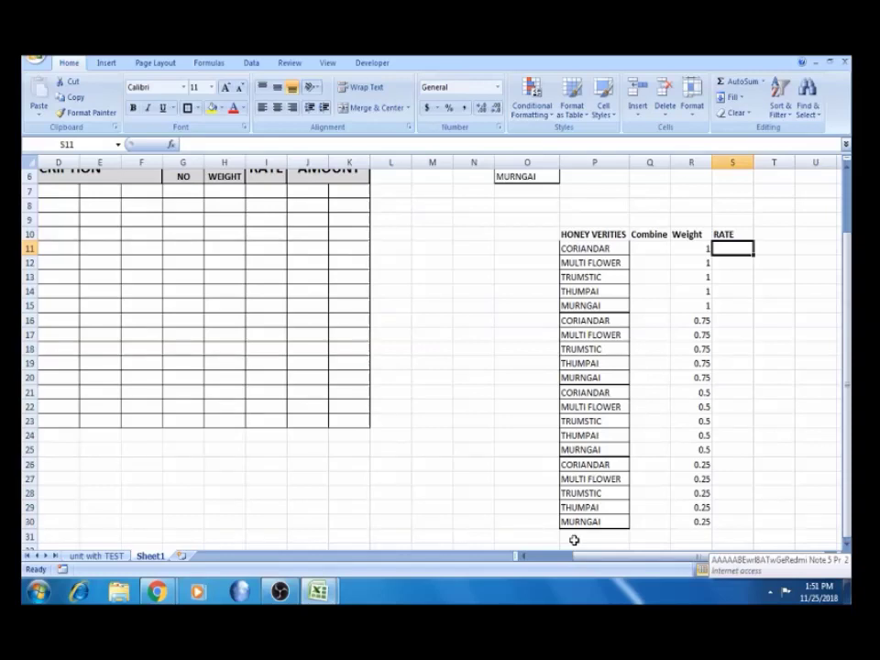
text(100)
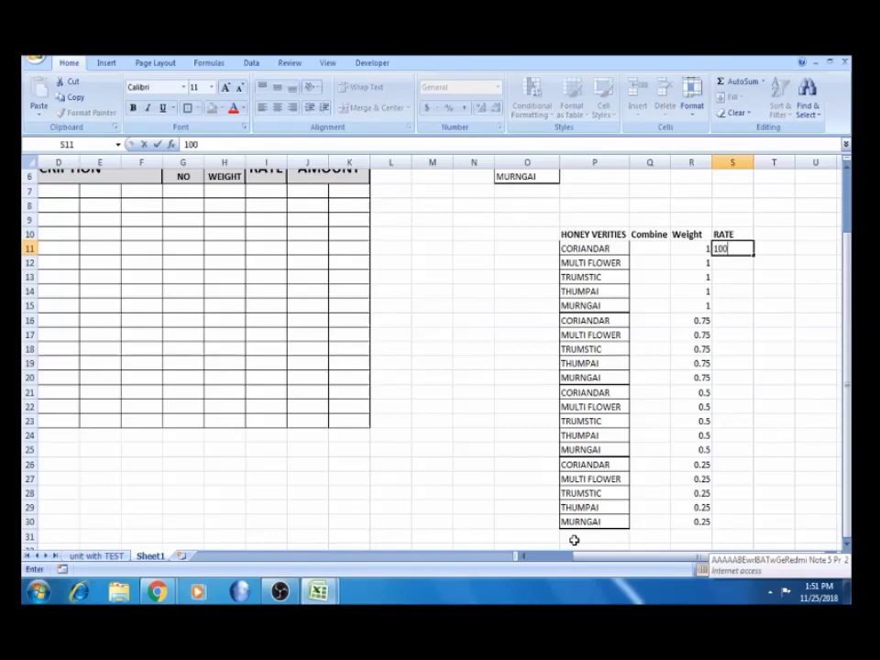
key(ctrl+Return)
key(shift+Down)
key(shift+Down)
key(shift+Down)
key(shift+Down)
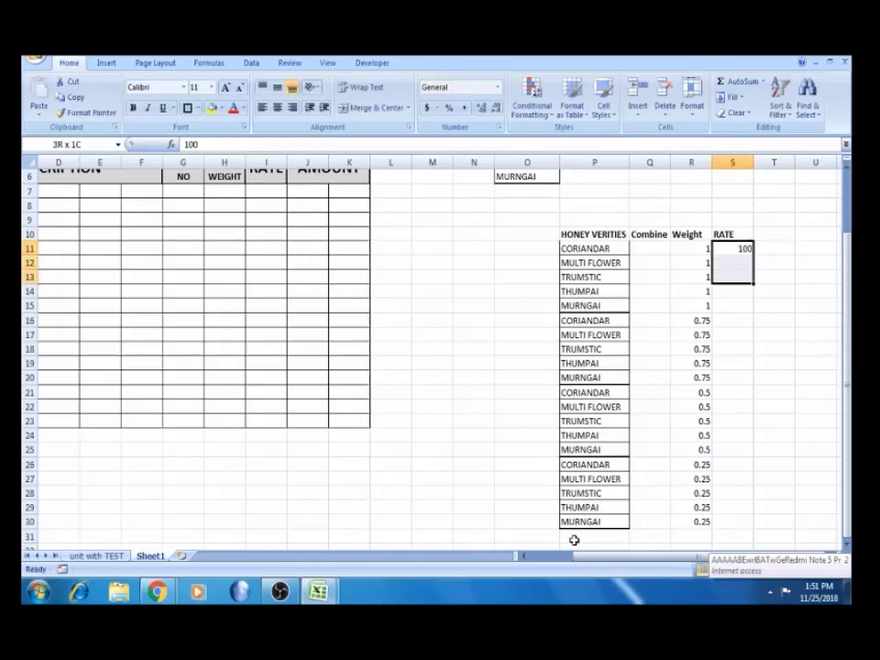
key(ctrl+d)
Enter 75 in S16 and fill it down to S20 as the rate for the 0.75 weight rows
key(Down)
key(Down)
key(Down)
key(Down)
key(Down)
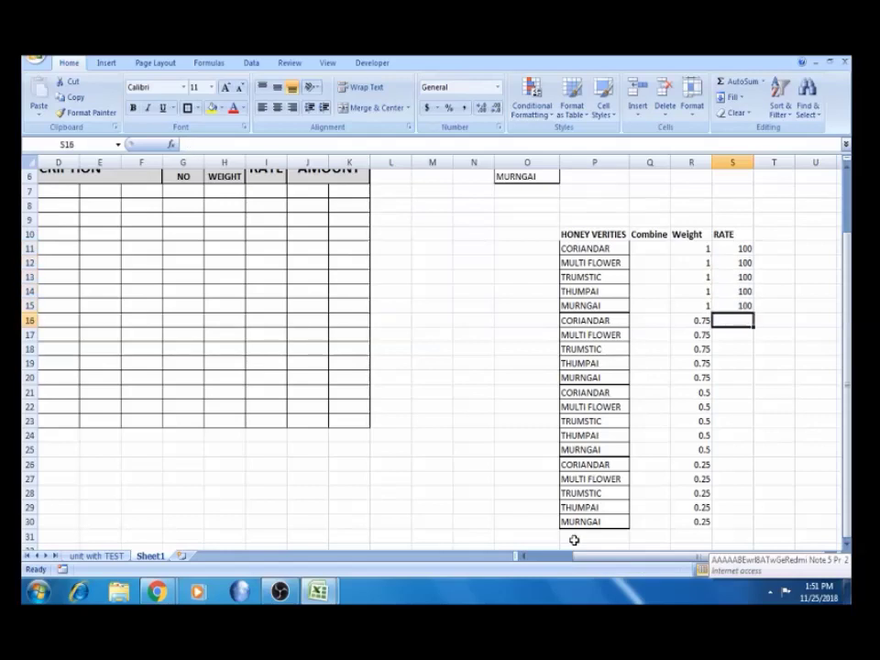
text(75)
key(Tab)
key(Left)
key(shift+Down)
key(shift+Down)
key(shift+Down)
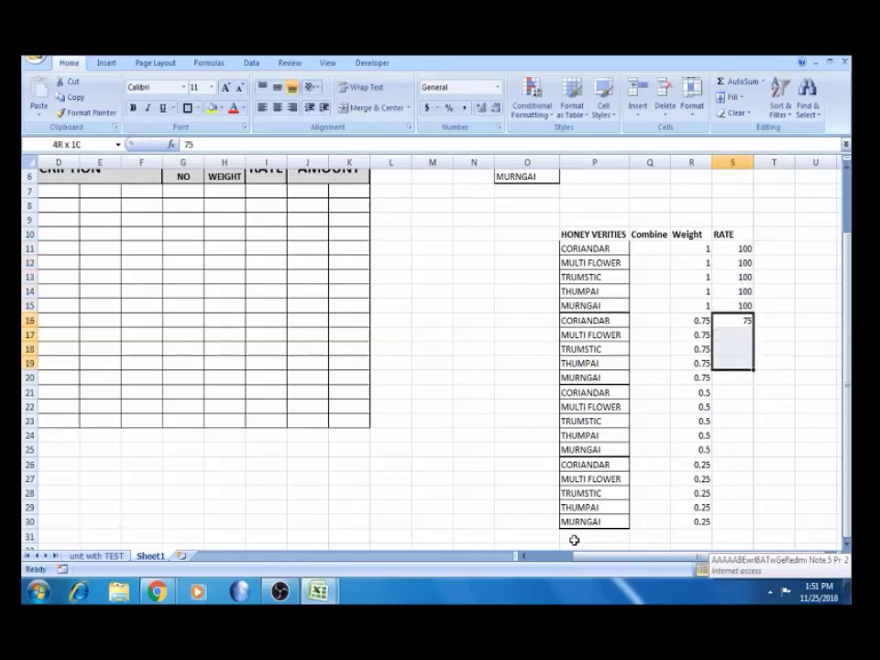
key(shift+Down)
key(ctrl+d)
Enter 50 in S21 and fill it down to S25 as the rate for the 0.5 weight rows
key(Down)
key(Down)
key(Down)
key(Down)
key(Down)
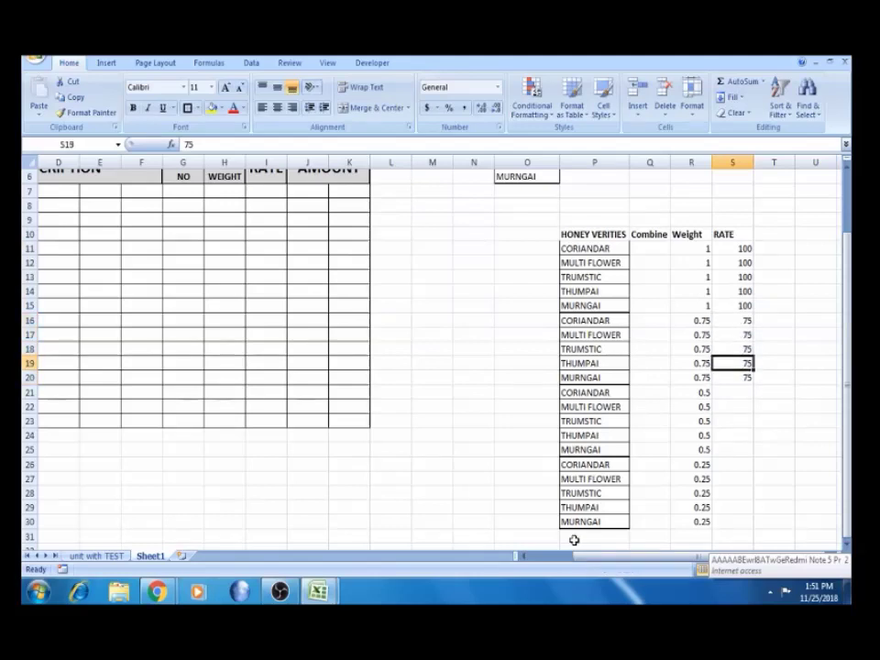
text(50)
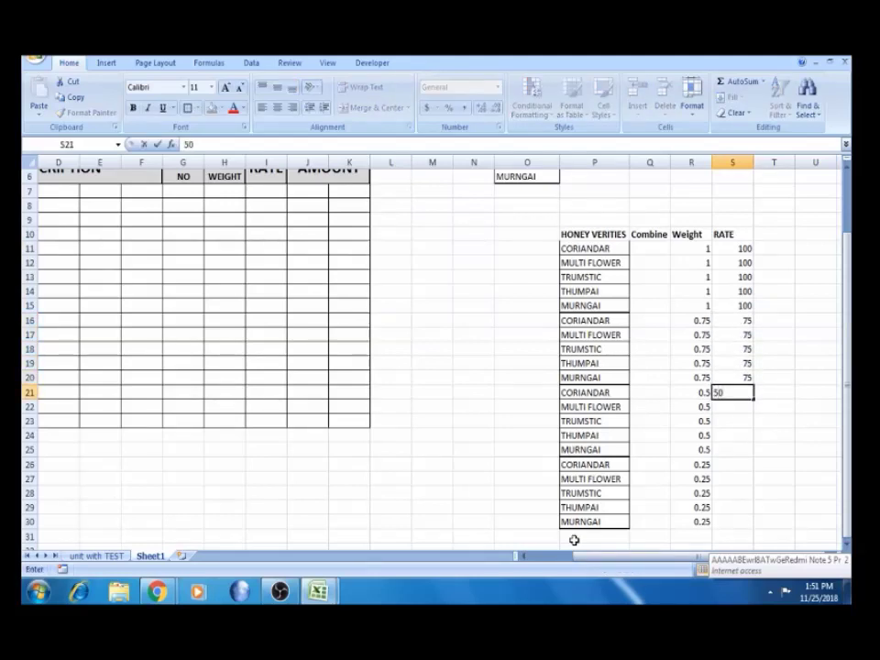
key(ctrl+Return)
key(shift+Down)
key(shift+Down)
key(shift+Down)
key(shift+Down)
key(ctrl+d)
Enter 25 in S26 and fill it down to S30 as the rate for the 0.25 weight rows
key(Down)
key(Down)
key(Down)
key(Down)
key(Down)
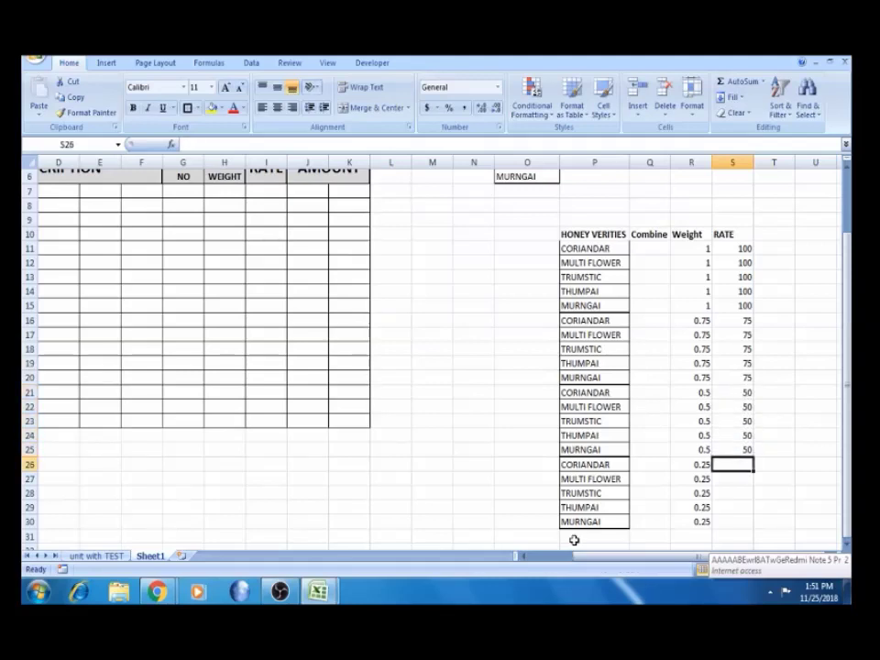
text(2)
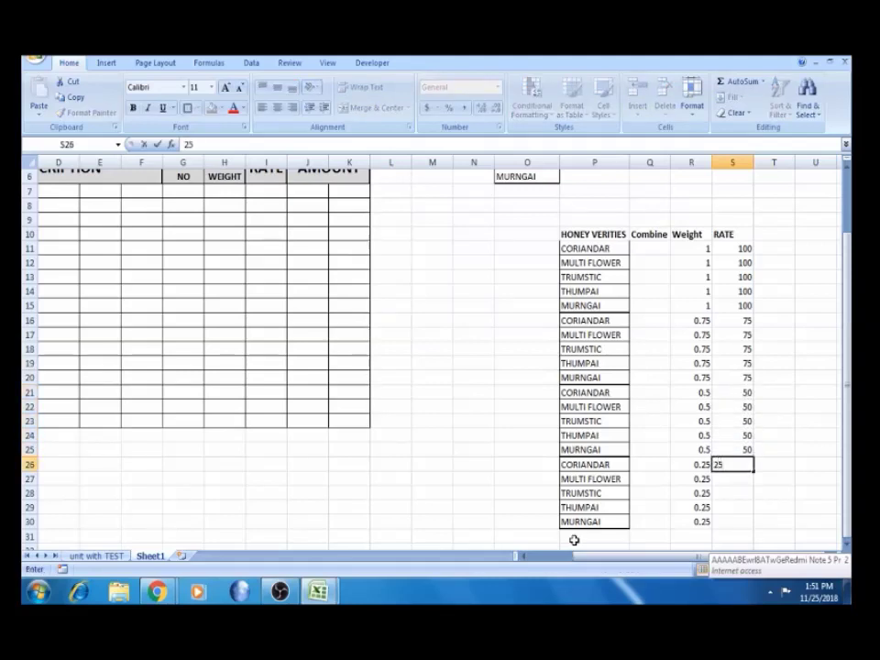
text(5)
key(Tab)
key(Left)
key(shift+Down)
key(shift+Down)
key(shift+Down)
key(shift+Down)
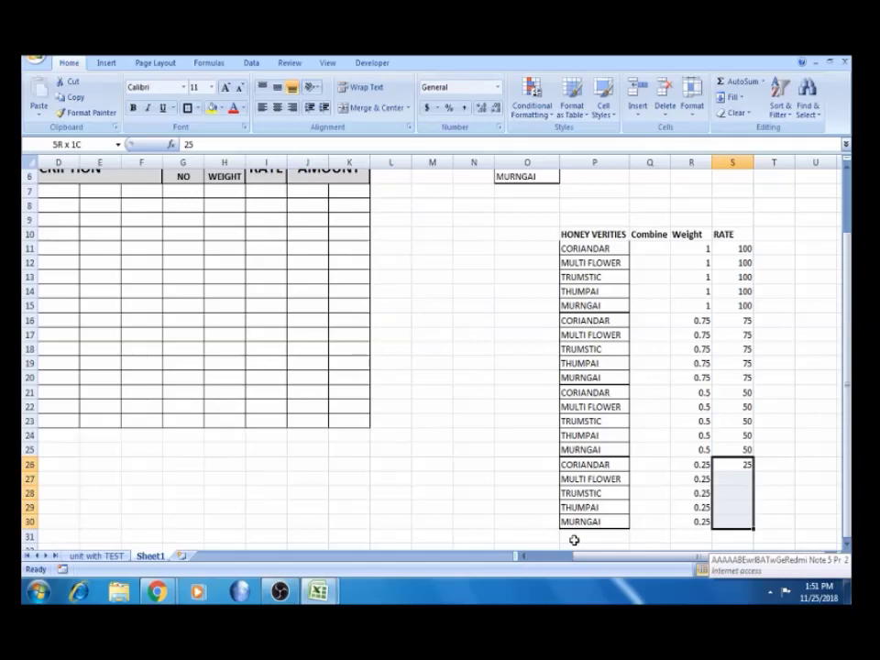
key(ctrl+d)
Put a box border around the whole rate table P10:S30 and another around its header row P10:S10
key(Up)
key(Up)
key(Up)
key(Up)
key(Up)
key(Up)
key(Up)
key(Up)
key(Up)
key(Up)
key(Up)
key(Up)
key(Up)
key(Up)
key(Up)
key(Up)
key(Left)
key(Left)
key(Left)
key(shift+Right)
key(shift+Right)
key(shift+Right)
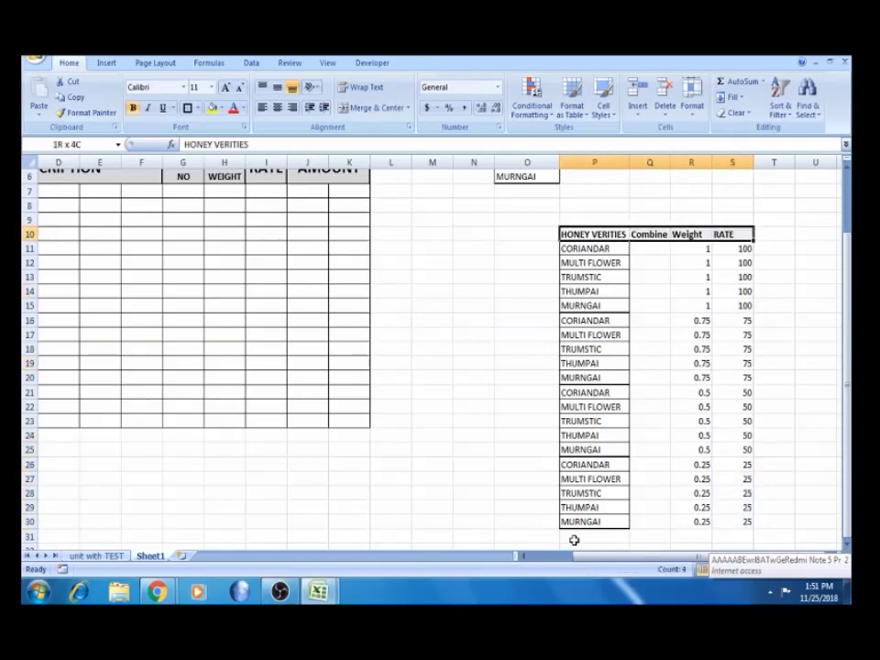
key(shift+Down)
key(shift+Down)
key(shift+Down)
key(shift+Down)
key(shift+Down)
key(shift+Down)
key(shift+Down)
key(shift+Down)
key(shift+Down)
key(shift+Down)
key(shift+Down)
key(shift+Down)
key(shift+Down)
key(shift+Down)
key(shift+Down)
key(shift+Down)
key(shift+Down)
key(shift+Down)
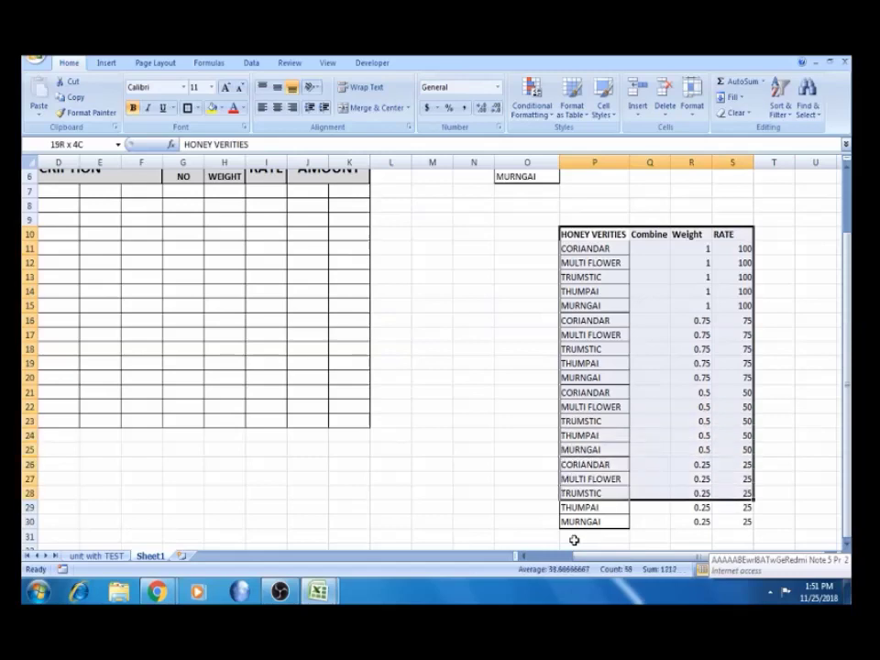
key(shift+Down)
key(shift+Down)
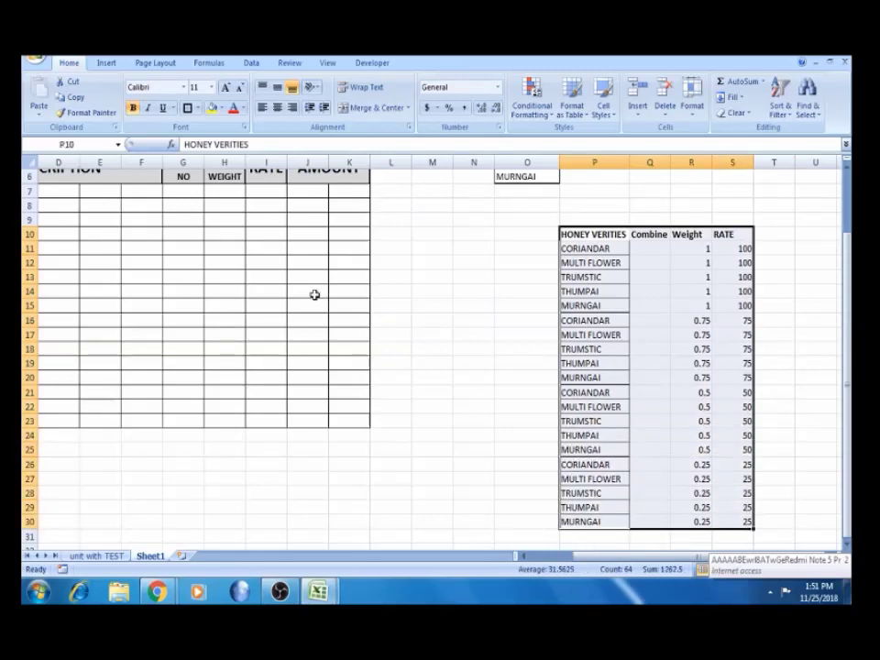
click(188, 108)
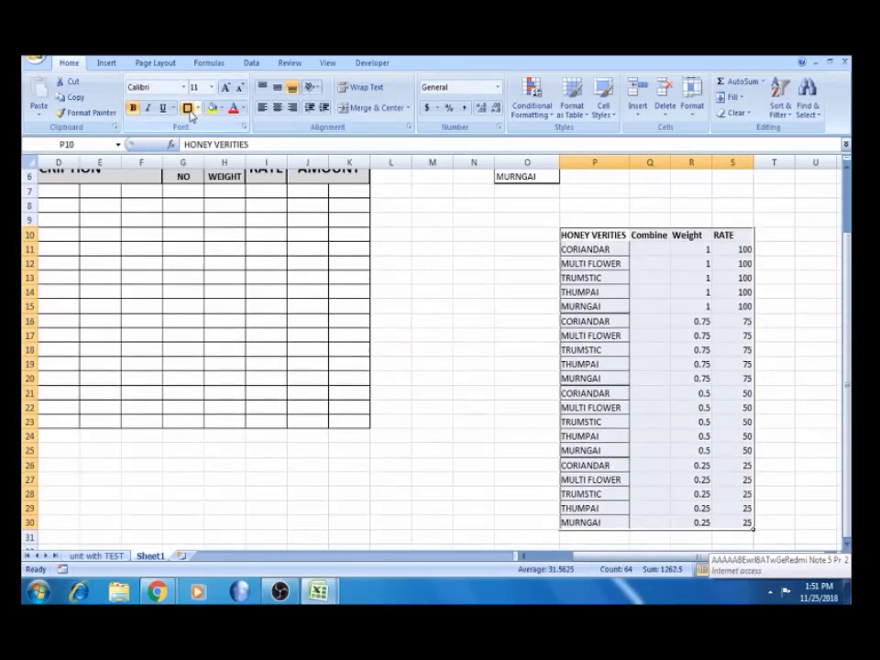
drag(608, 232, 609, 230)
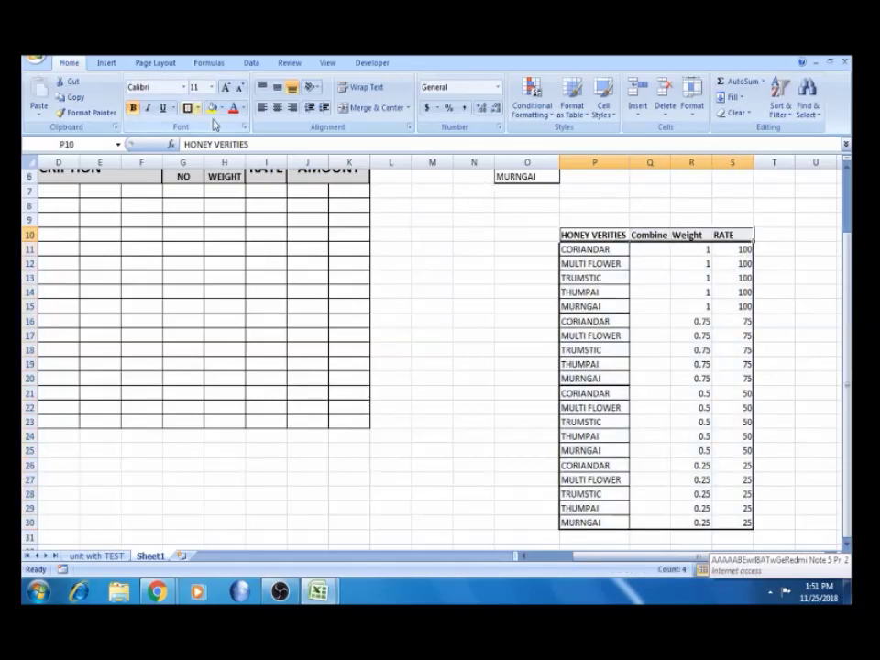
click(187, 108)
Apply all borders to the rate table's data rows P11:S30
drag(581, 249, 583, 251)
key(shift+Down)
key(shift+Down)
key(shift+Down)
key(shift+Down)
key(shift+Down)
key(shift+Down)
key(shift+Down)
key(shift+Down)
key(shift+Down)
key(shift+Down)
key(shift+Down)
key(shift+Down)
key(shift+Down)
key(shift+Down)
key(shift+Down)
key(shift+Down)
key(shift+Down)
key(shift+Down)
key(shift+Down)
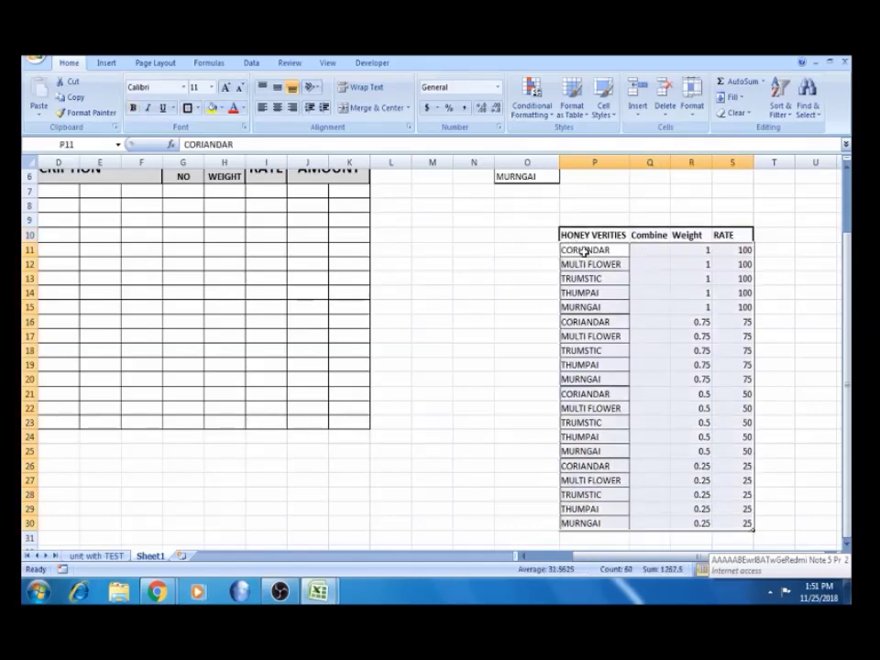
click(197, 109)
click(228, 223)
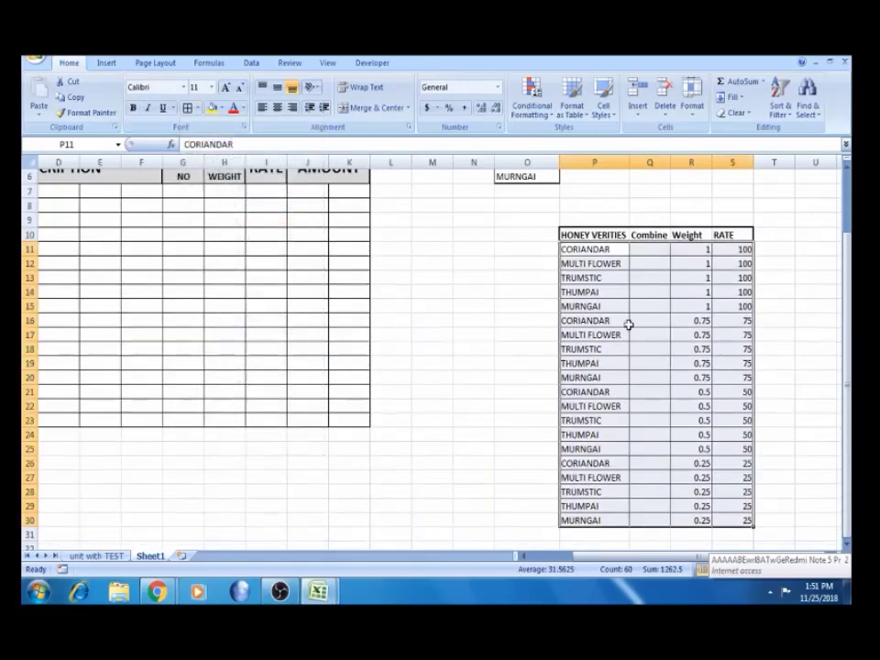
Review the variety, Combine, Weight and RATE cells in the table's upper rows and the invoice's DESCRIPTION header
click(652, 248)
click(653, 231)
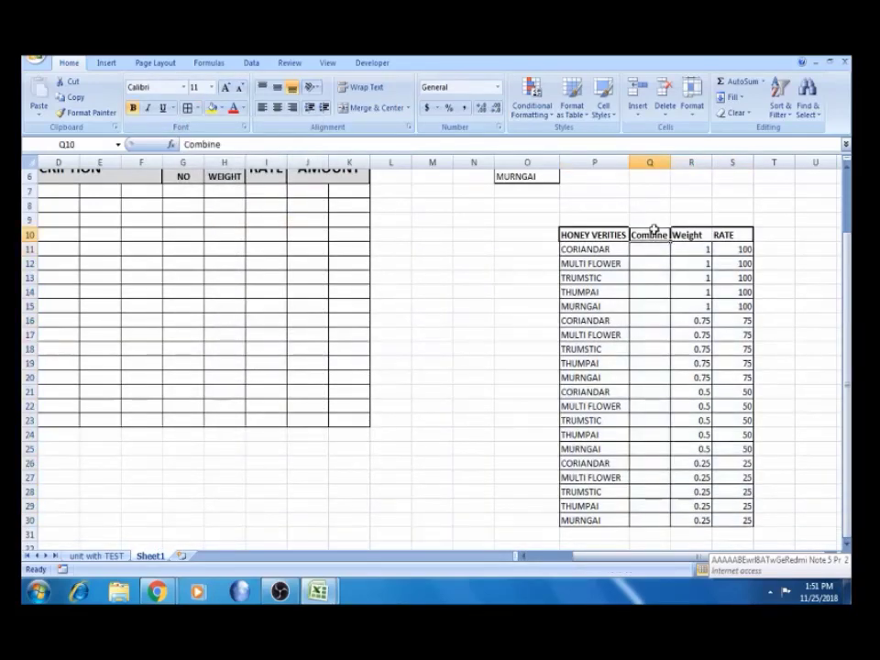
key(Up)
key(Up)
key(Down)
key(Down)
key(Left)
key(Right)
key(Down)
key(Left)
key(Right)
key(Left)
key(Down)
key(Right)
key(Right)
key(Right)
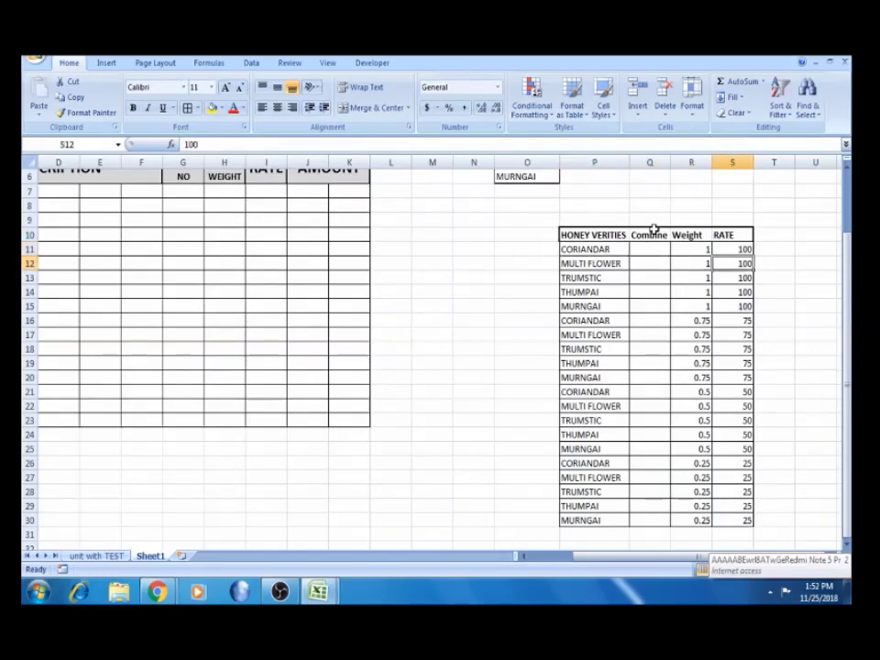
key(Left)
key(Left)
key(Right)
key(Right)
key(Right)
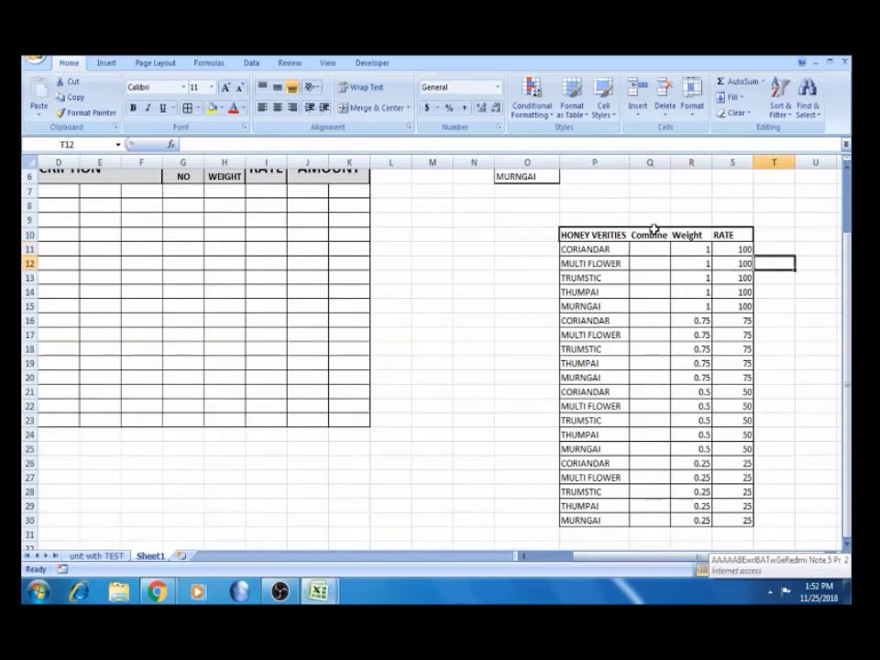
key(Left)
key(Left)
key(Left)
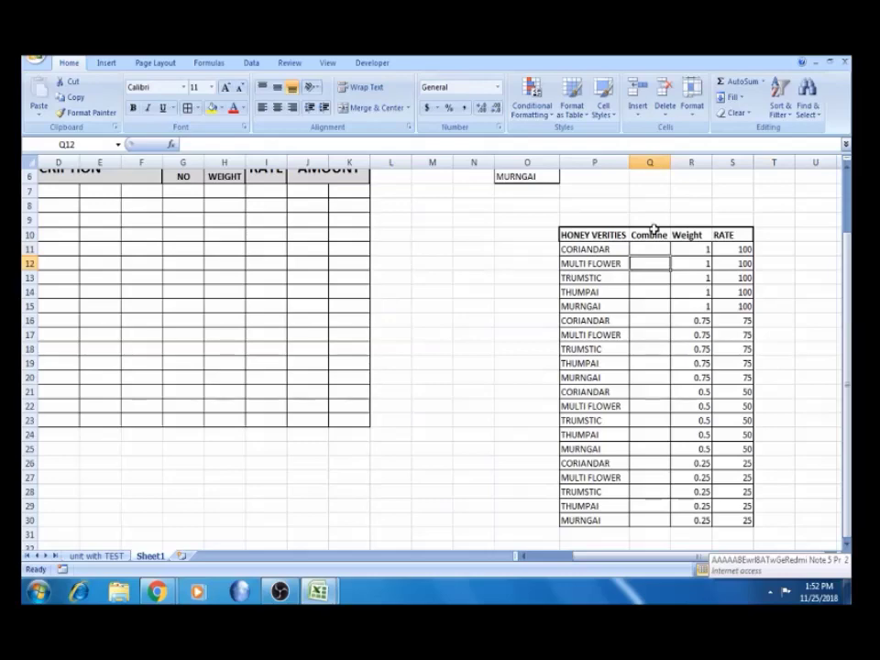
key(Left)
key(Left)
key(Left)
key(Left)
key(Left)
key(Left)
key(Left)
key(Left)
key(Left)
key(Left)
key(Left)
key(Left)
key(Left)
key(Left)
key(Left)
key(Up)
key(Up)
key(Up)
key(Up)
key(Up)
key(Up)
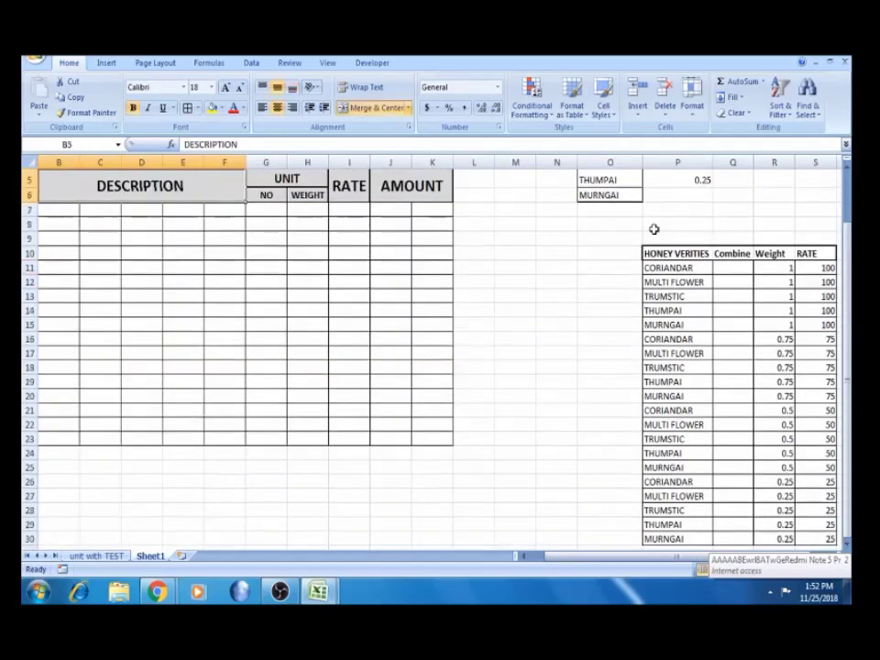
Enter the formula =P11&R11 in Q11 to join the honey variety with its weight
click(739, 267)
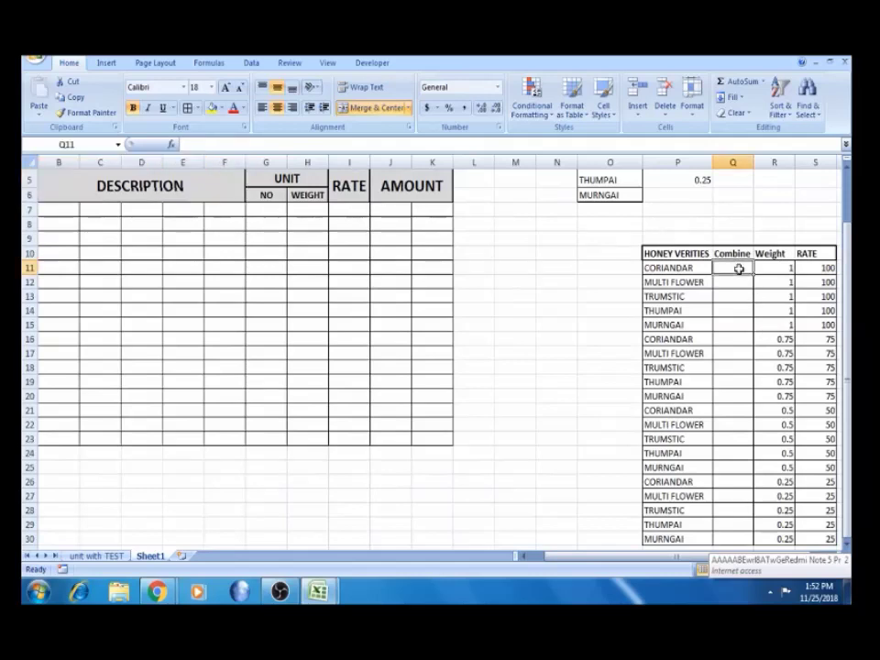
text(=)
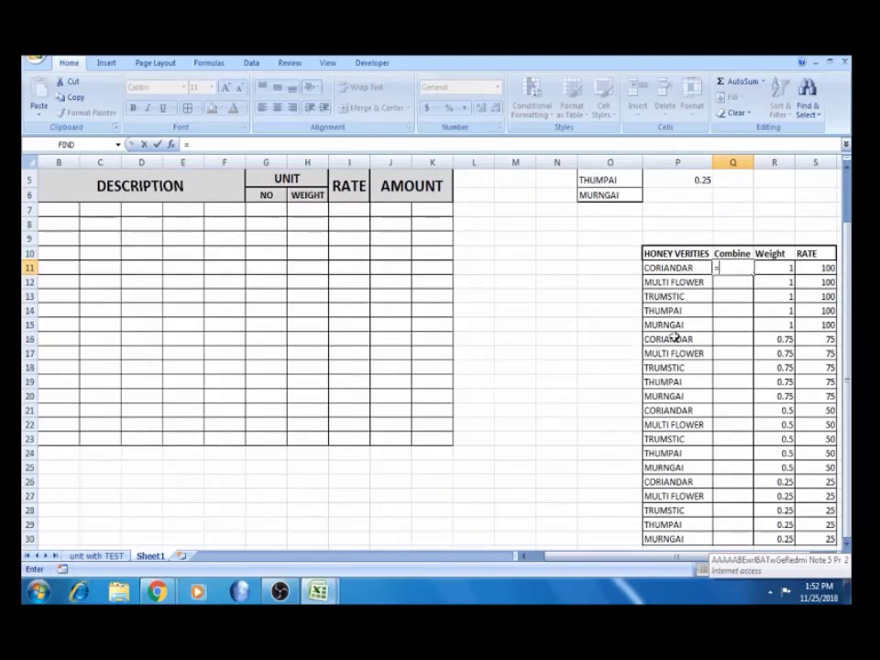
click(680, 268)
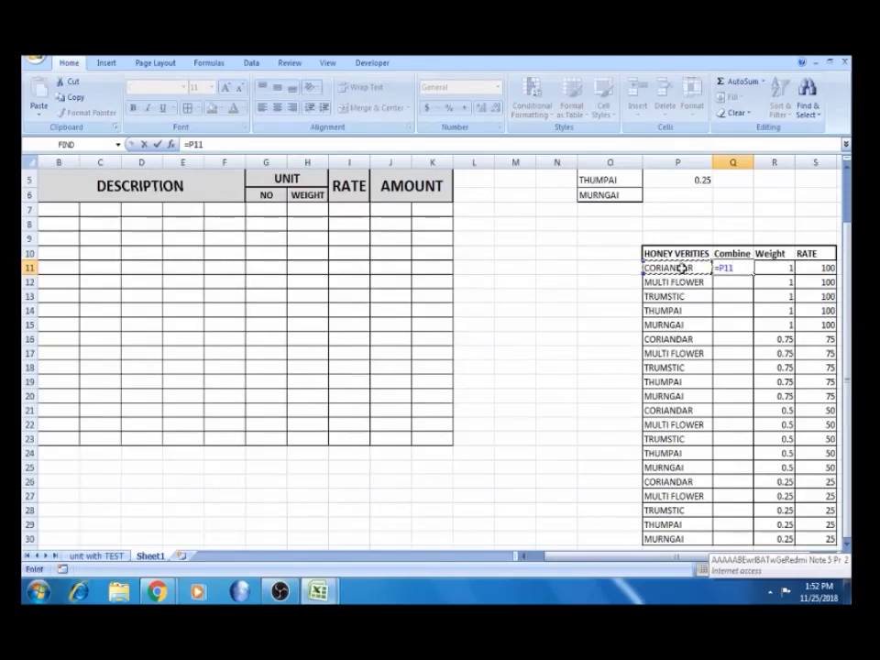
text(&)
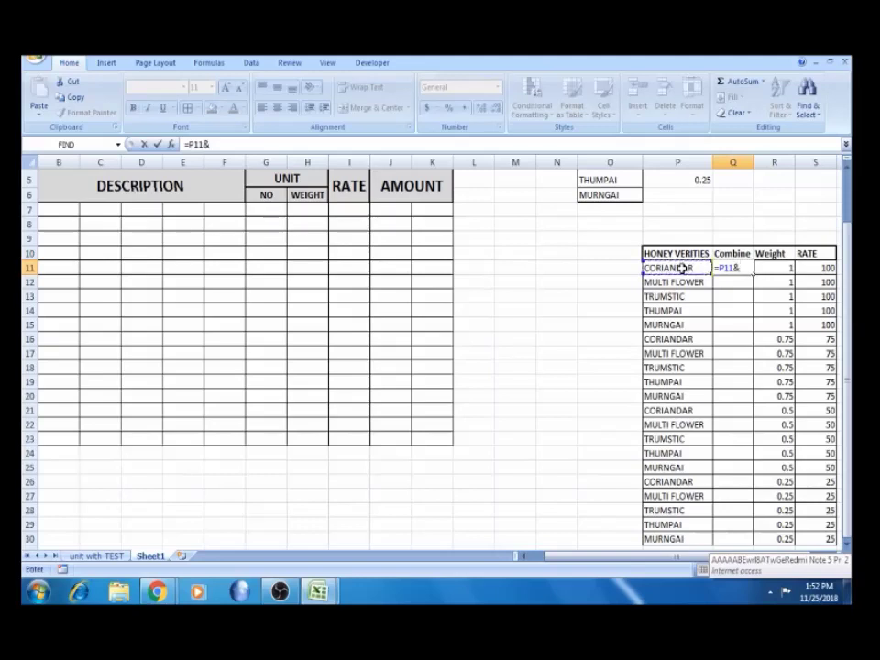
click(780, 266)
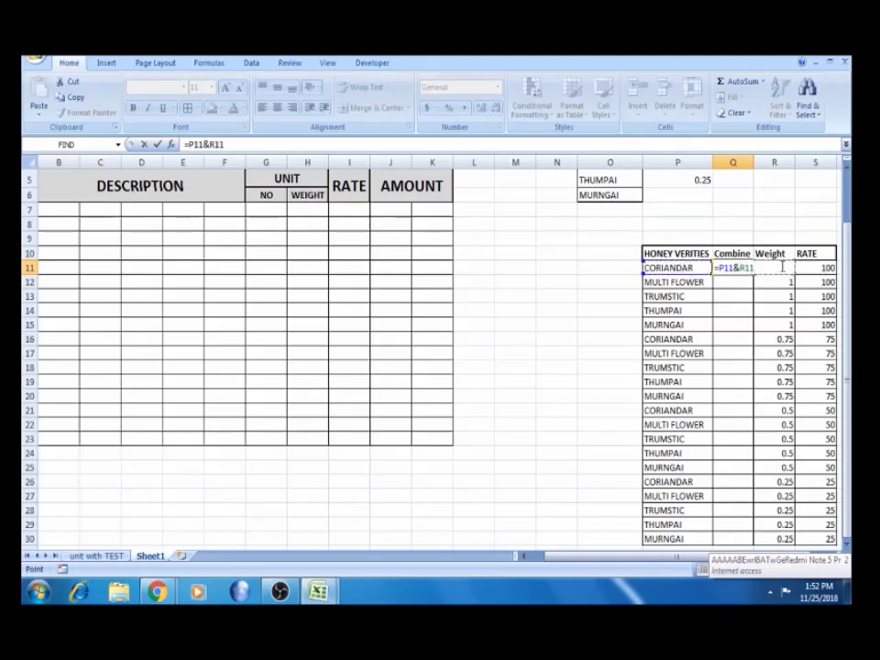
key(Return)
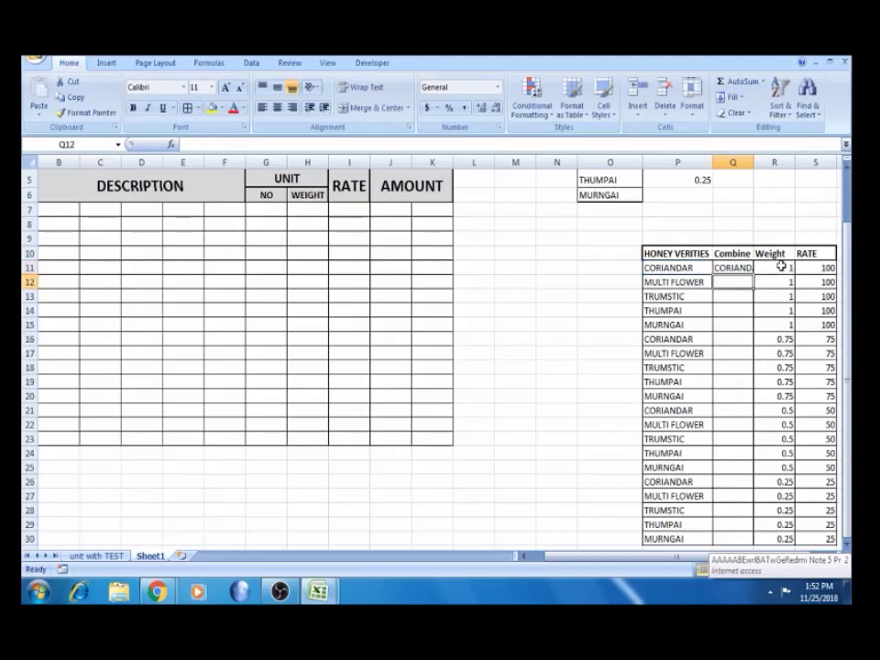
Fill the Combine formula from Q11 down to Q30 and auto-fit column Q to its contents
double_click(753, 162)
click(758, 268)
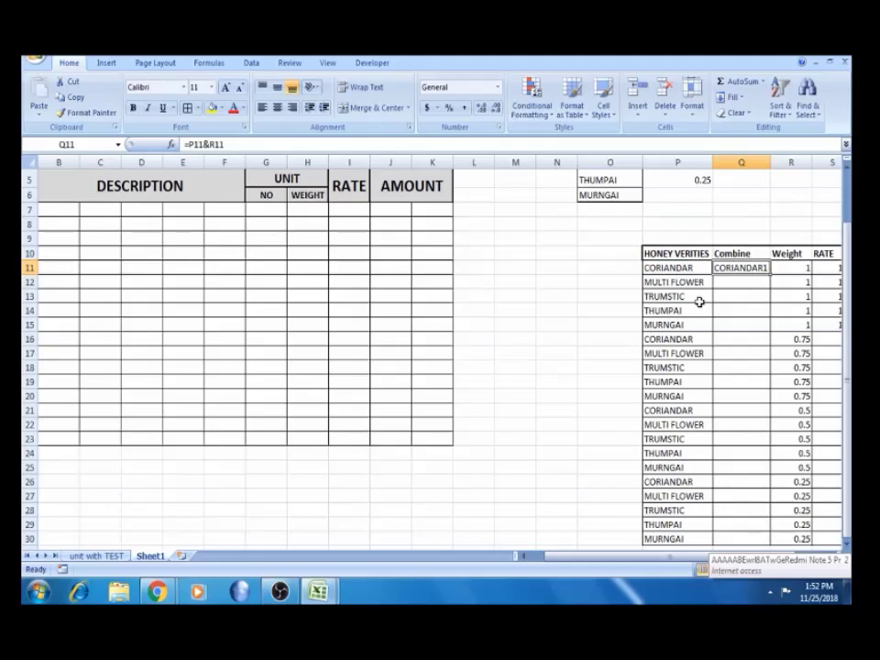
double_click(772, 274)
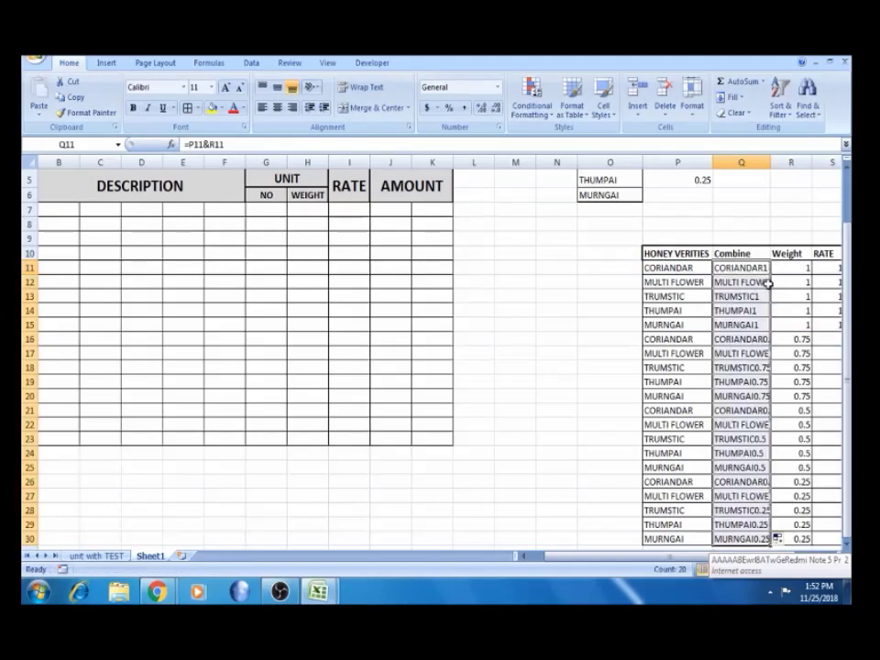
double_click(771, 162)
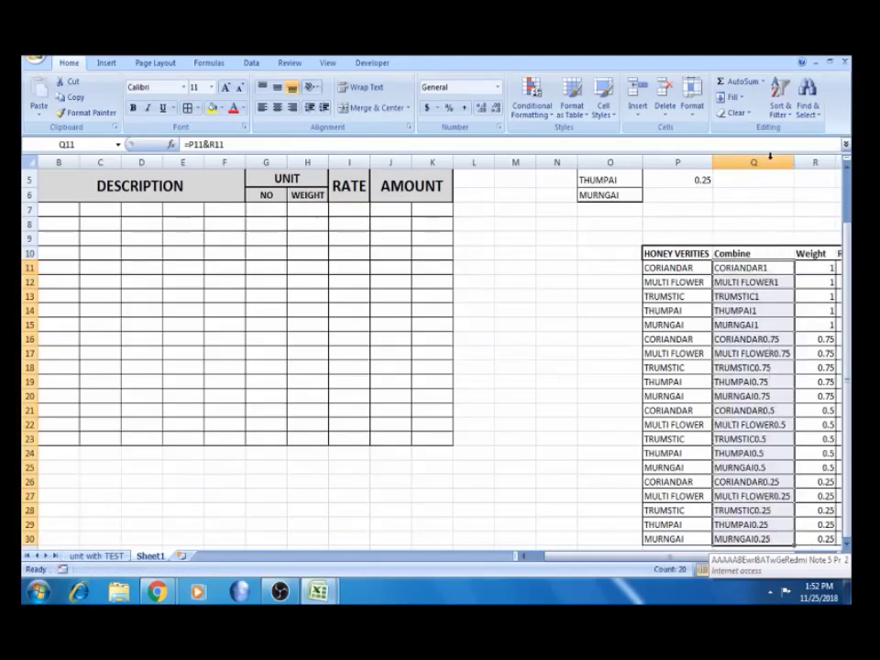
Examine the variety, combined key and weight cells in rows 16 and 17 of the rate table
click(765, 353)
key(Right)
key(Right)
key(Left)
key(Left)
key(Left)
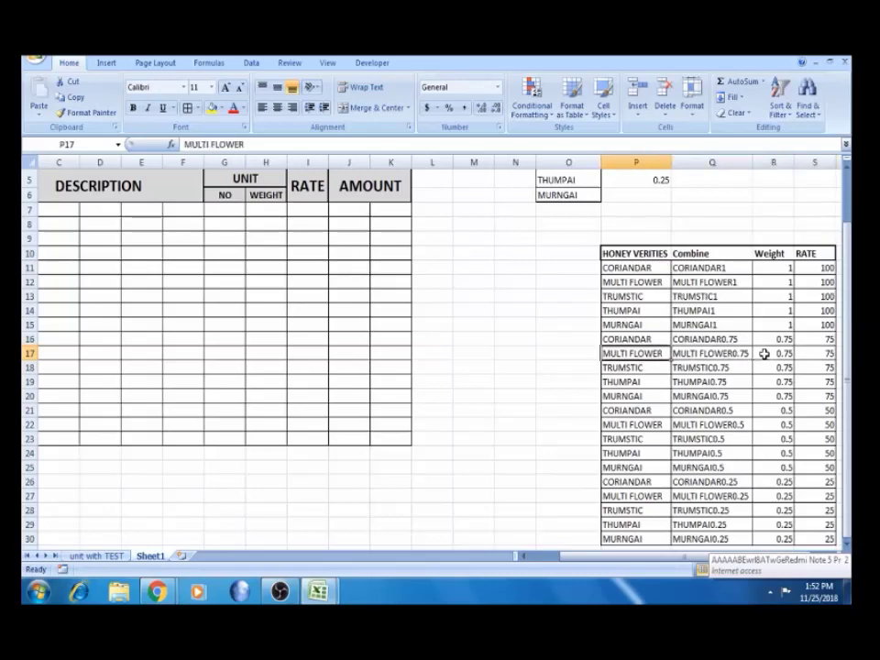
key(Right)
key(Right)
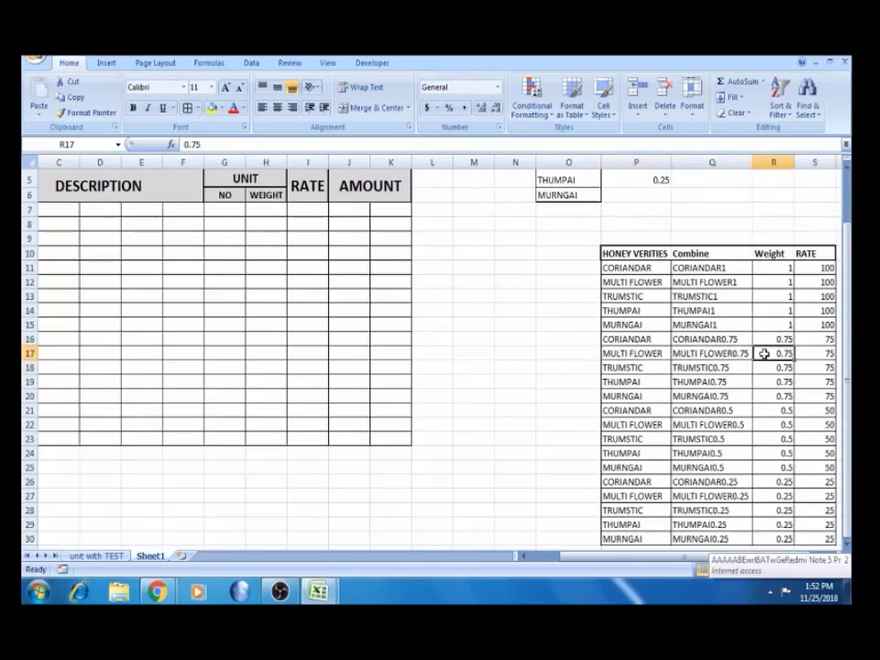
key(Up)
key(Left)
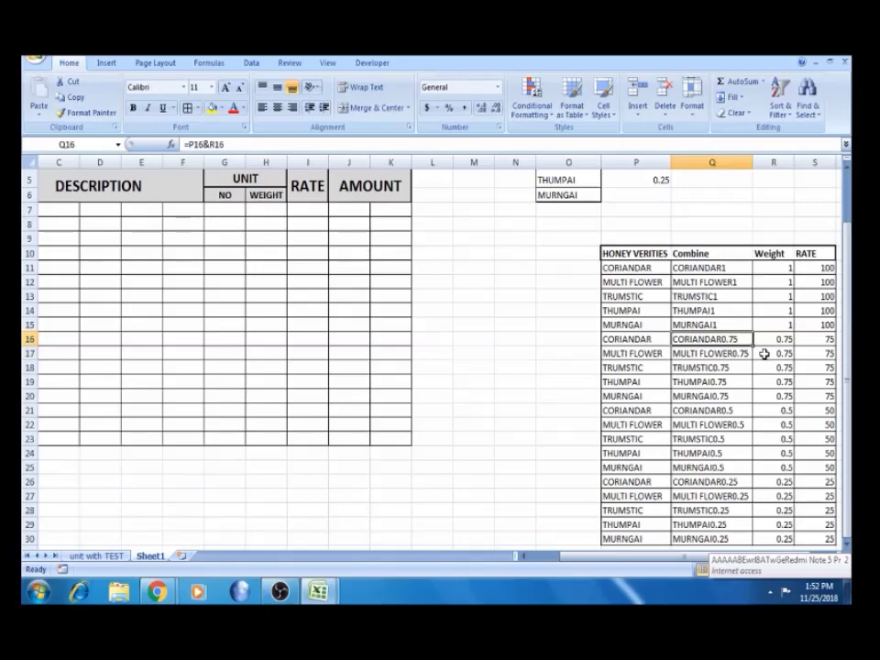
Merge and center cells B7:F7 in the first row beneath the DESCRIPTION header
key(Left)
key(Left)
key(Left)
key(Left)
key(Left)
key(Left)
key(Left)
key(Left)
key(Left)
key(Left)
key(Left)
key(Left)
key(Left)
key(Left)
key(Left)
key(Left)
key(Up)
key(Up)
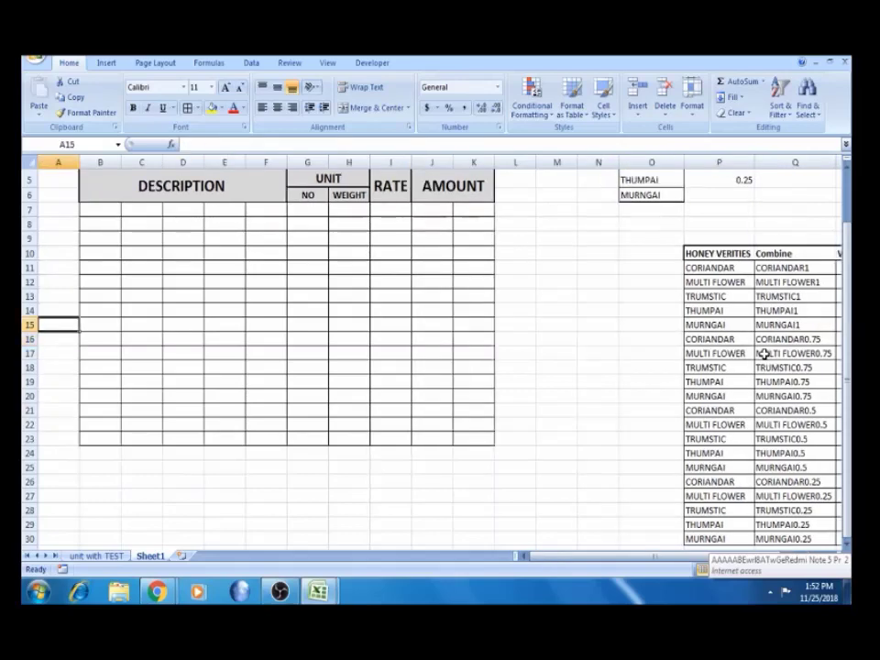
key(Up)
key(Up)
key(Up)
key(Up)
key(Up)
key(Up)
key(Up)
key(Up)
key(Up)
key(Up)
key(Up)
key(Up)
key(Up)
key(Down)
key(Down)
key(Down)
key(Down)
key(Down)
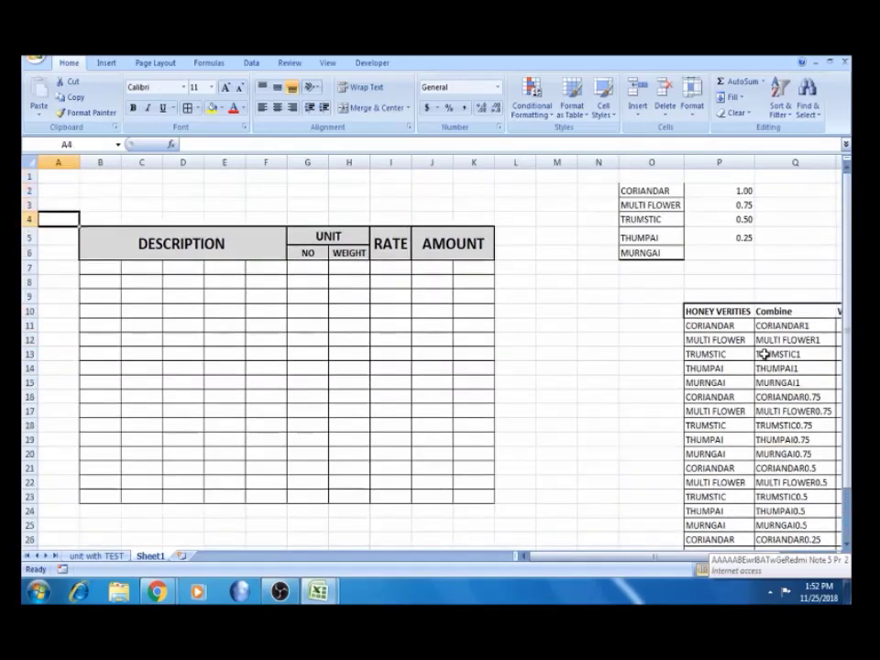
key(Down)
key(Right)
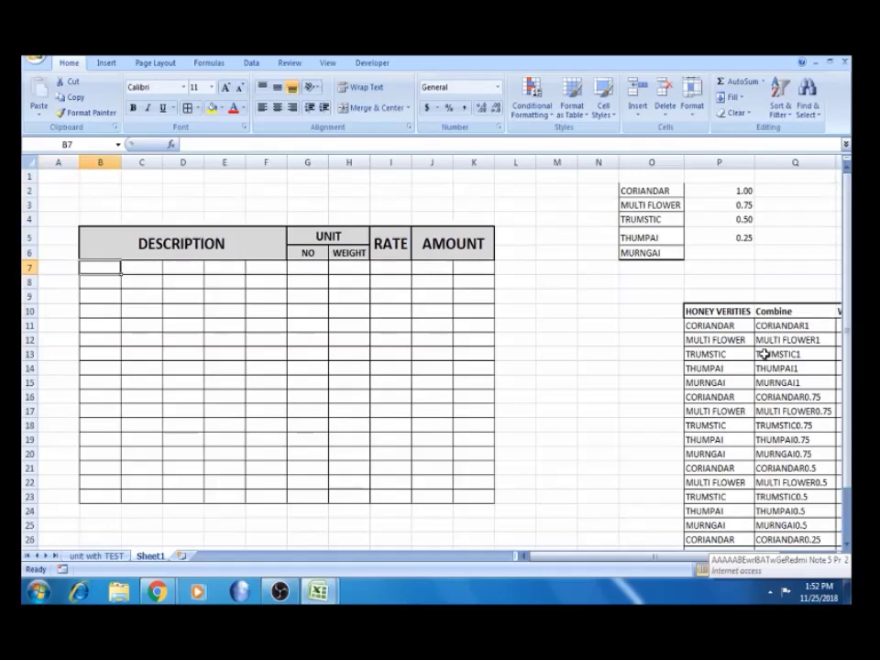
key(shift+Right)
key(shift+Right)
key(shift+Right)
key(shift+Right)
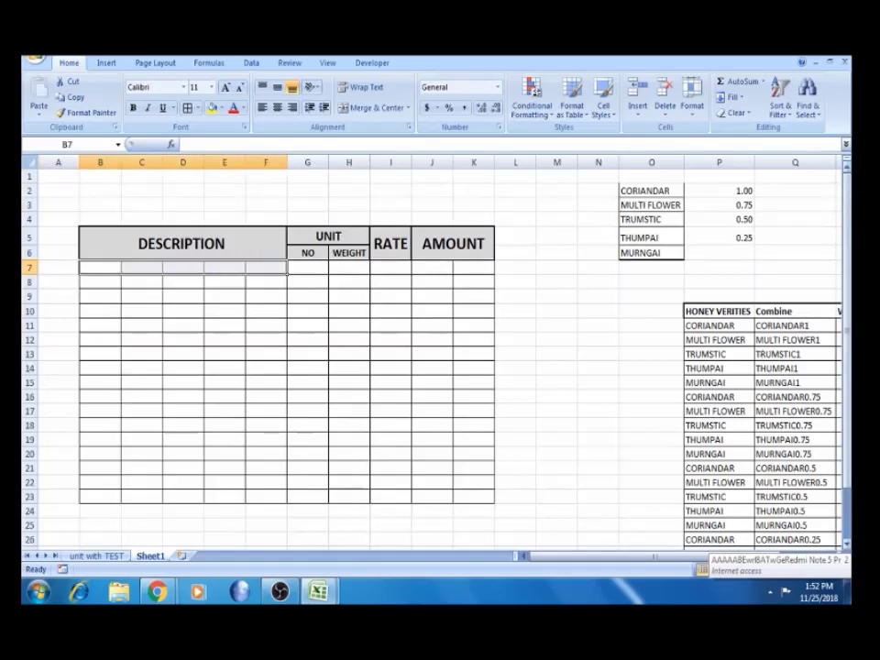
click(106, 63)
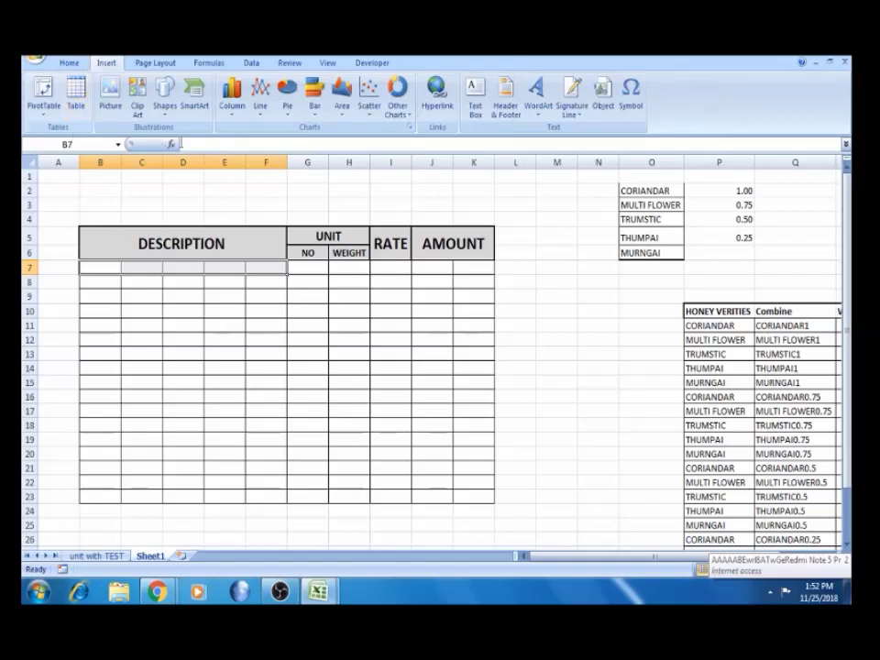
click(70, 64)
click(369, 107)
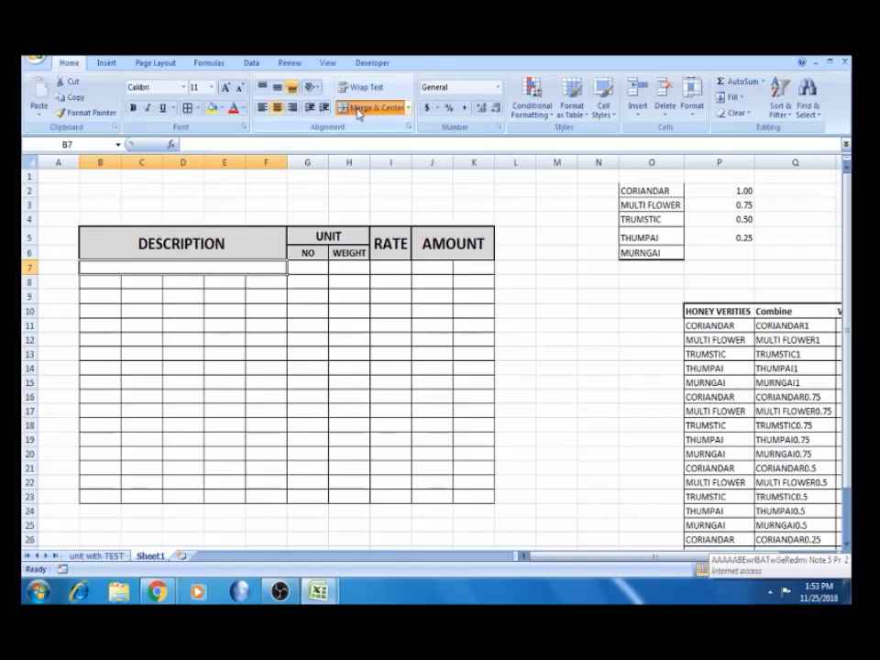
Copy the merged format of B7 onto cells B8:F8 with Format Painter
click(76, 112)
drag(112, 285, 277, 289)
click(104, 297)
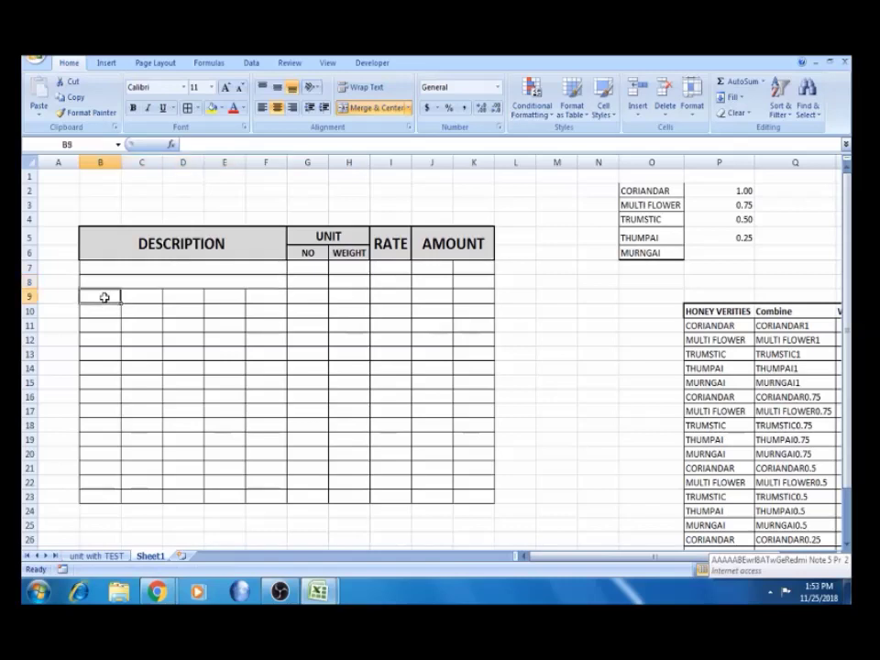
click(143, 282)
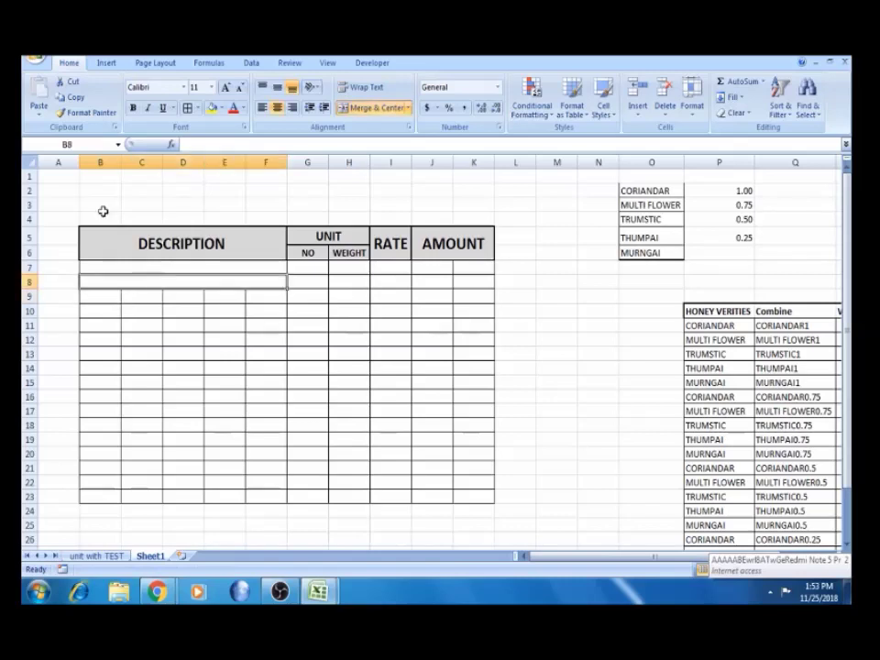
Copy the merged format of row 8 onto description rows 9 to 23 and narrow column F slightly
click(72, 111)
drag(113, 298, 252, 497)
click(240, 423)
click(236, 324)
click(227, 271)
click(229, 294)
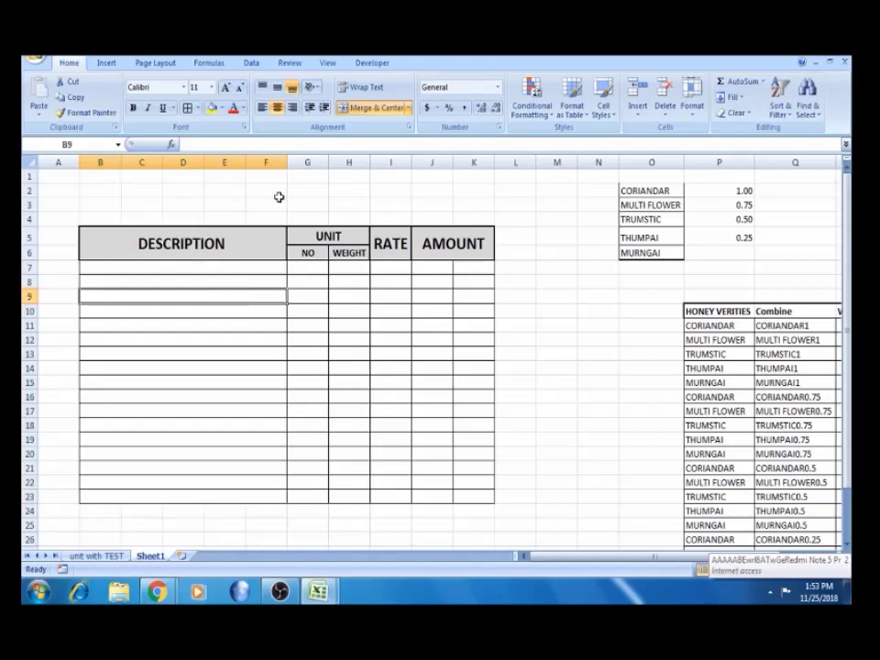
drag(287, 161, 280, 160)
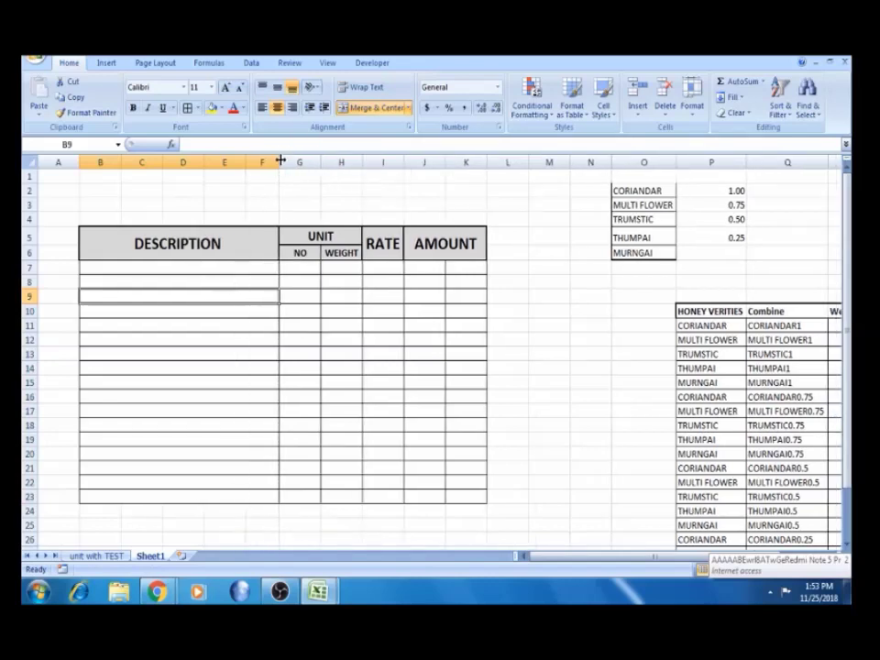
click(552, 323)
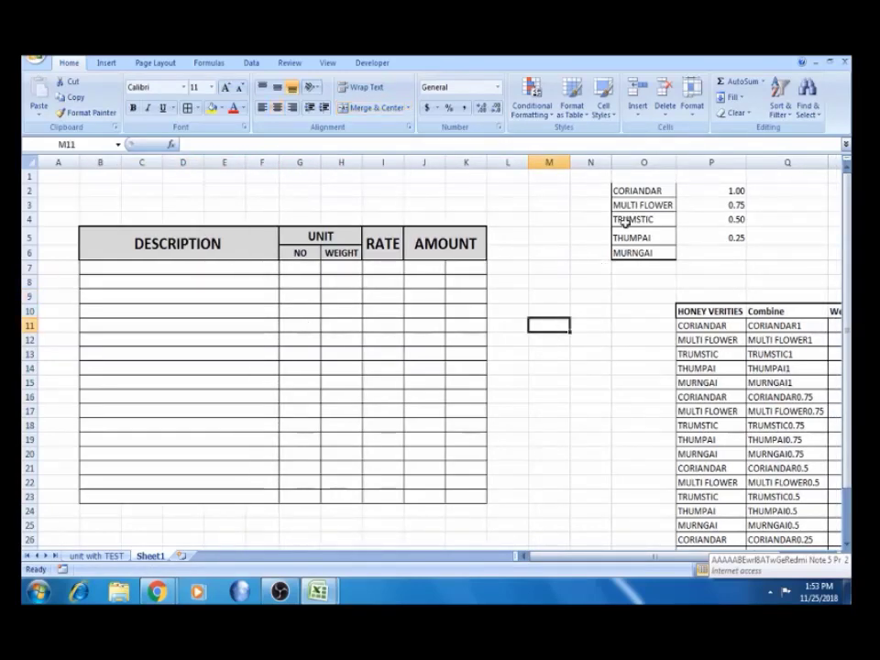
Examine the honey variety list in O2:O6 alongside the first description cell of the invoice
click(641, 191)
click(187, 266)
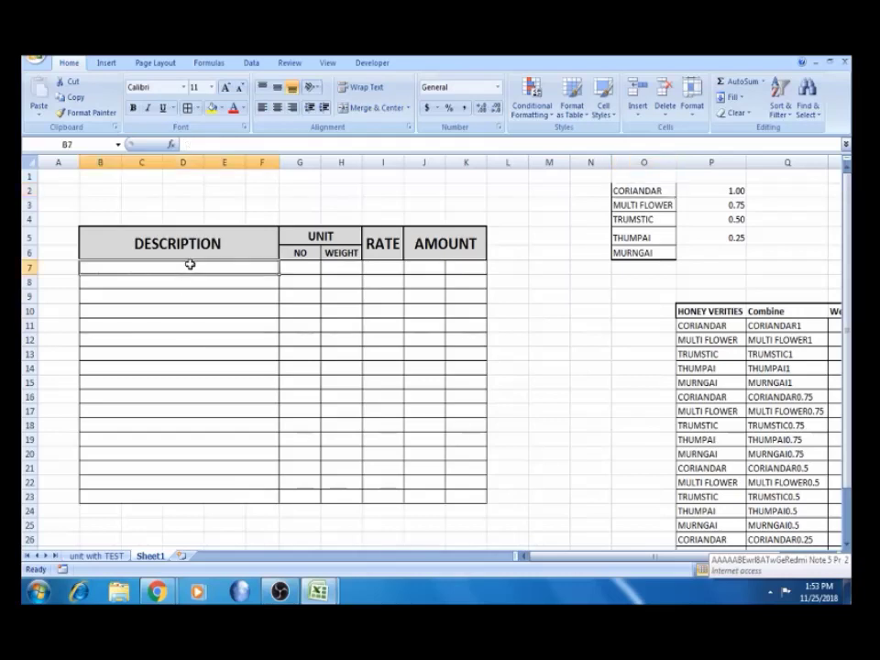
click(635, 189)
key(Down)
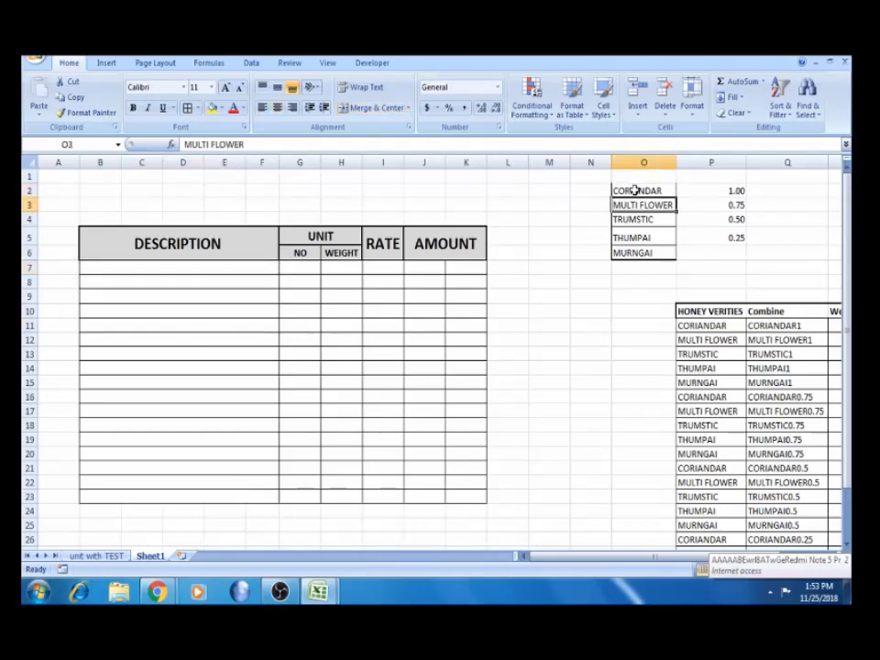
key(Down)
key(Down)
key(Down)
key(Up)
key(Up)
key(Up)
key(Up)
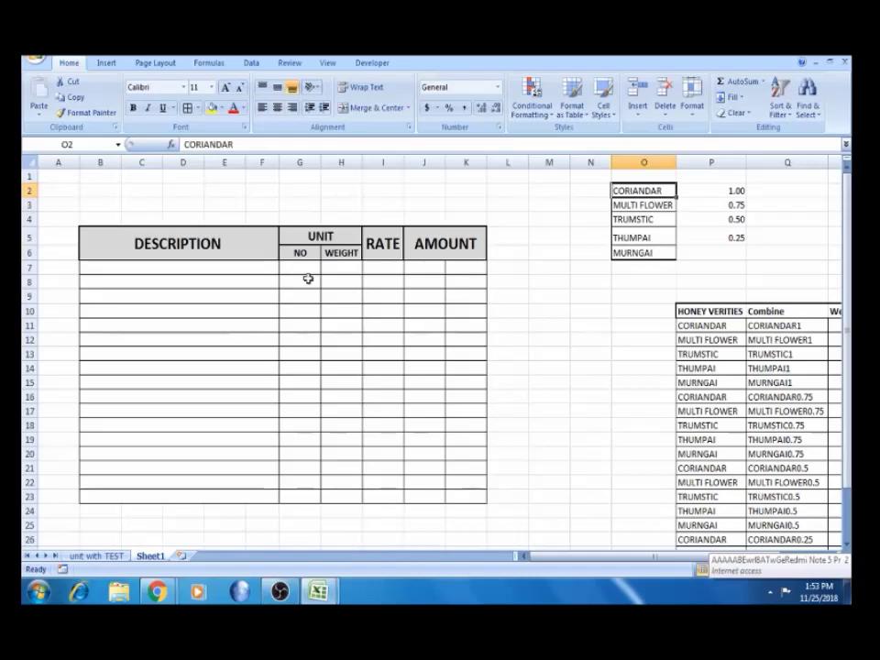
Start a Data Validation rule for cell B7 and allow List values
click(252, 278)
click(251, 267)
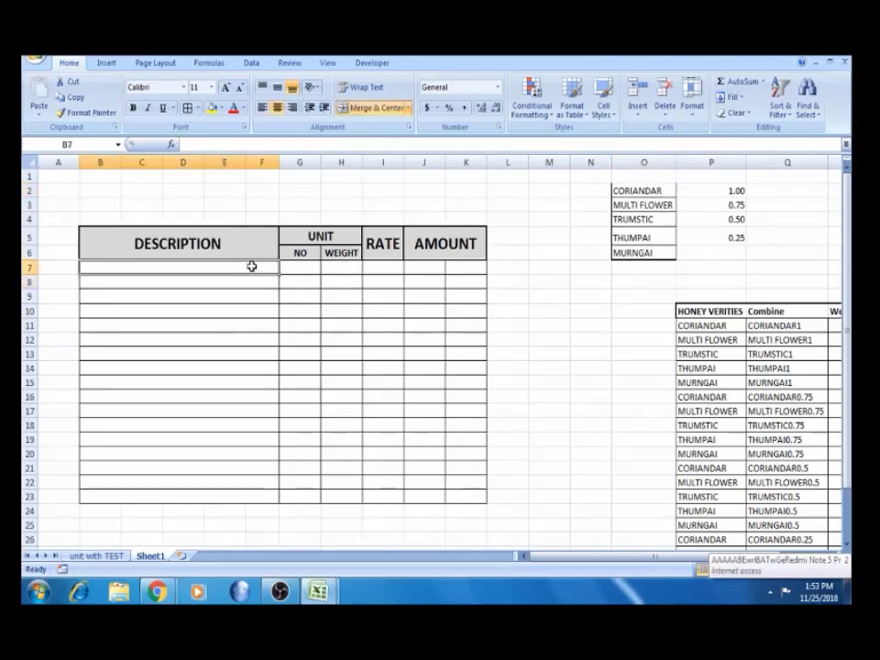
click(253, 64)
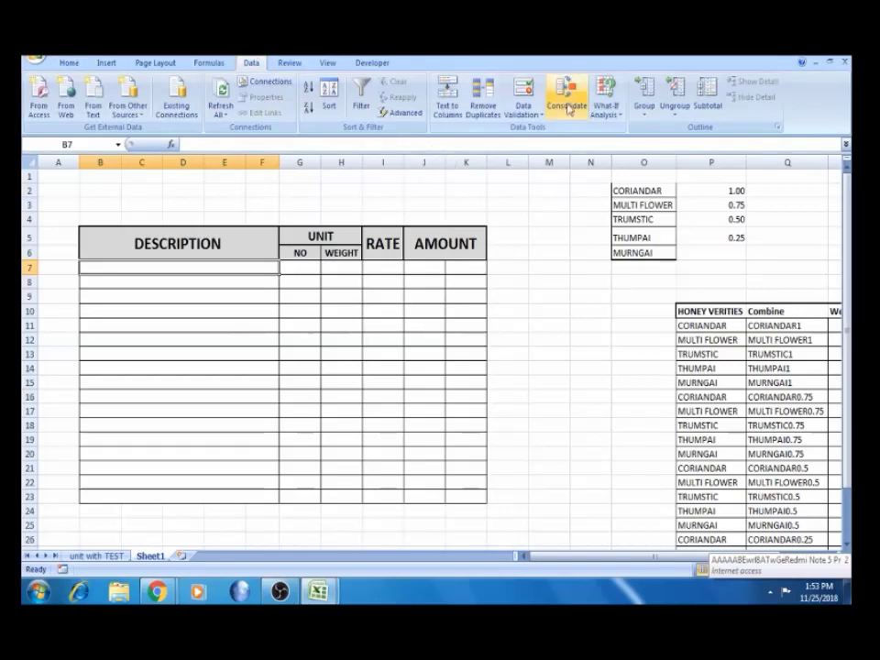
click(537, 114)
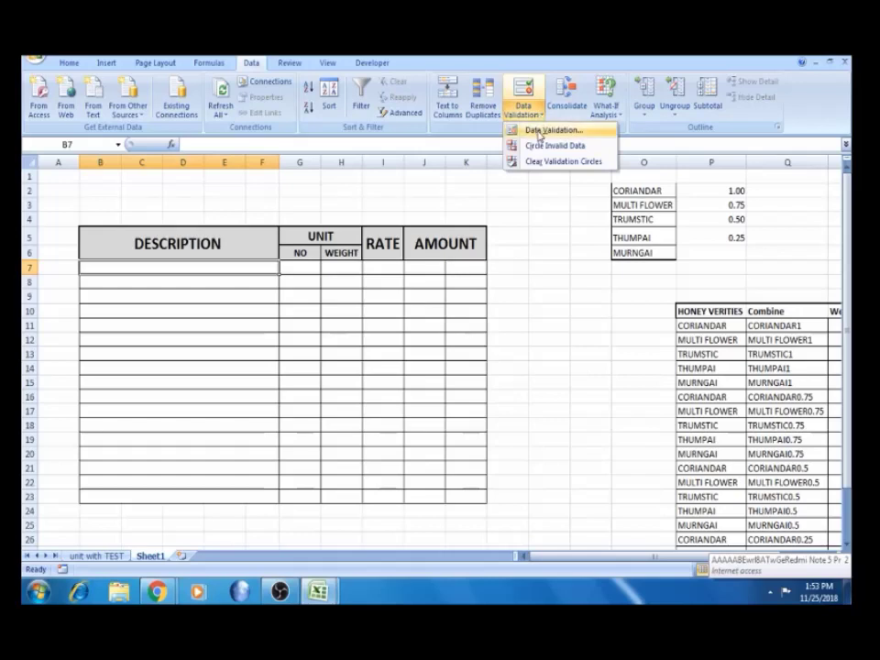
click(543, 130)
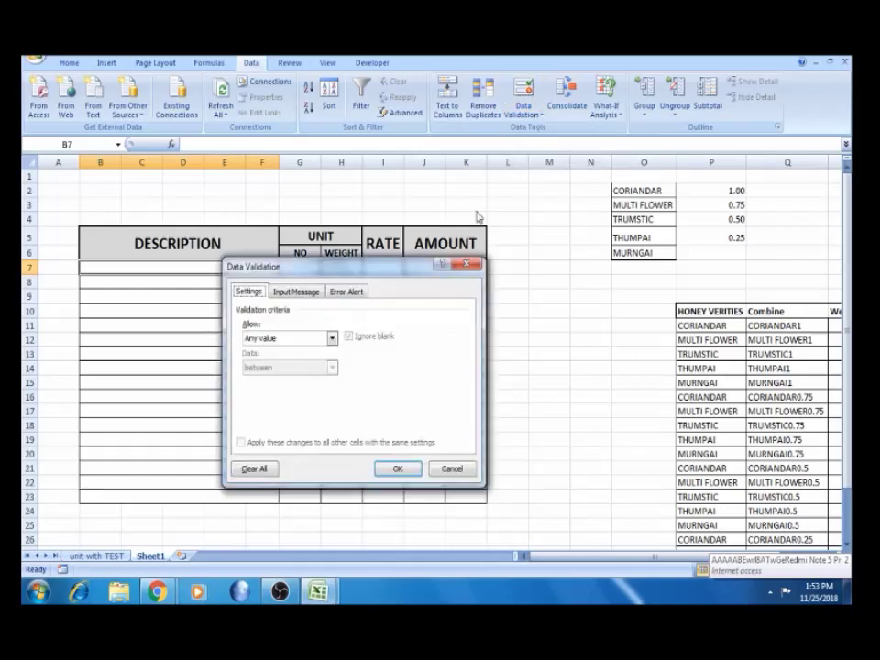
click(332, 339)
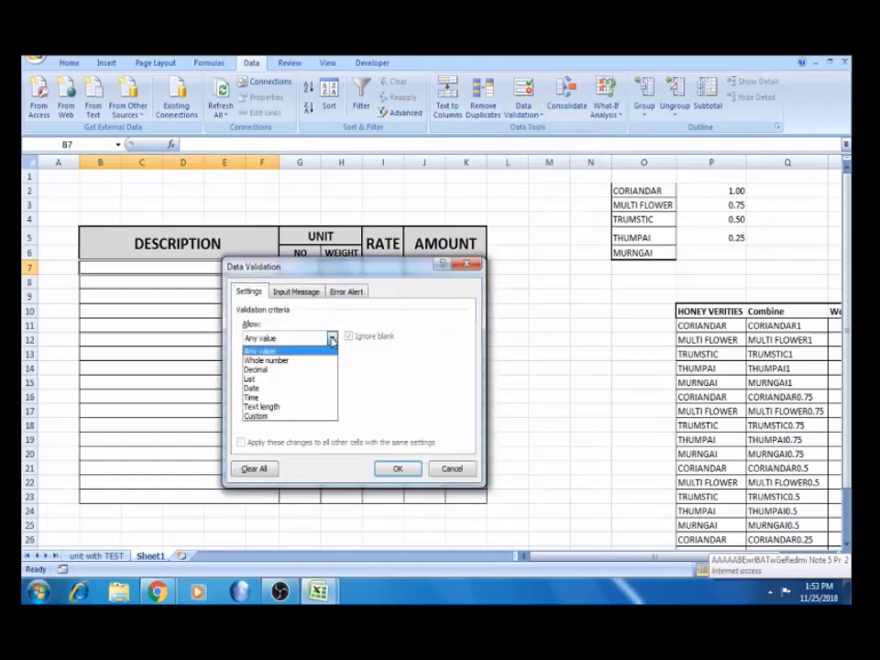
click(293, 380)
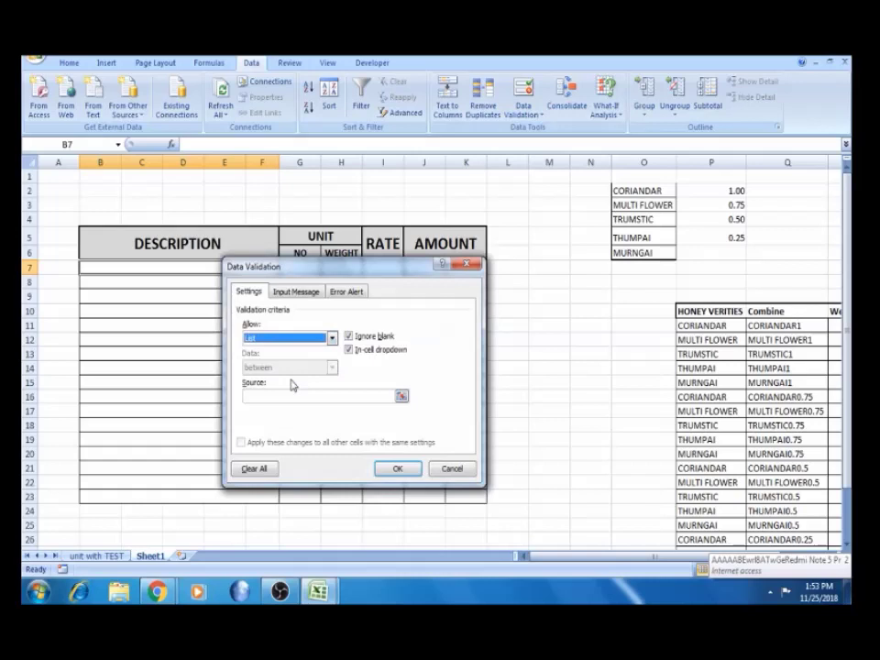
Set the validation list's source to =$O$2:$O$10 and apply the rule to B7
click(401, 396)
click(638, 191)
key(shift+Down)
key(shift+Down)
key(shift+Down)
key(shift+Down)
key(shift+Down)
key(shift+Down)
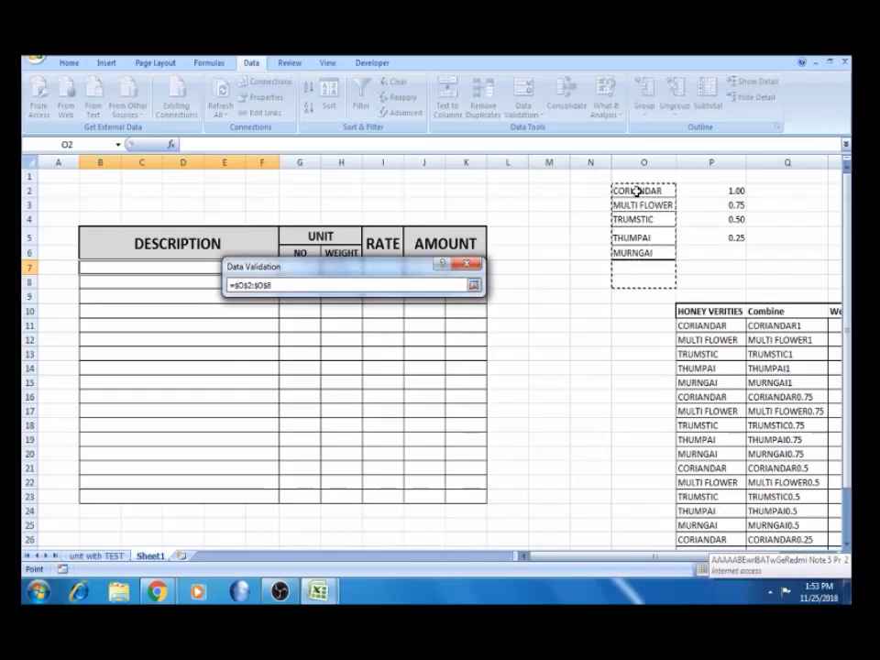
key(shift+Down)
key(shift+Down)
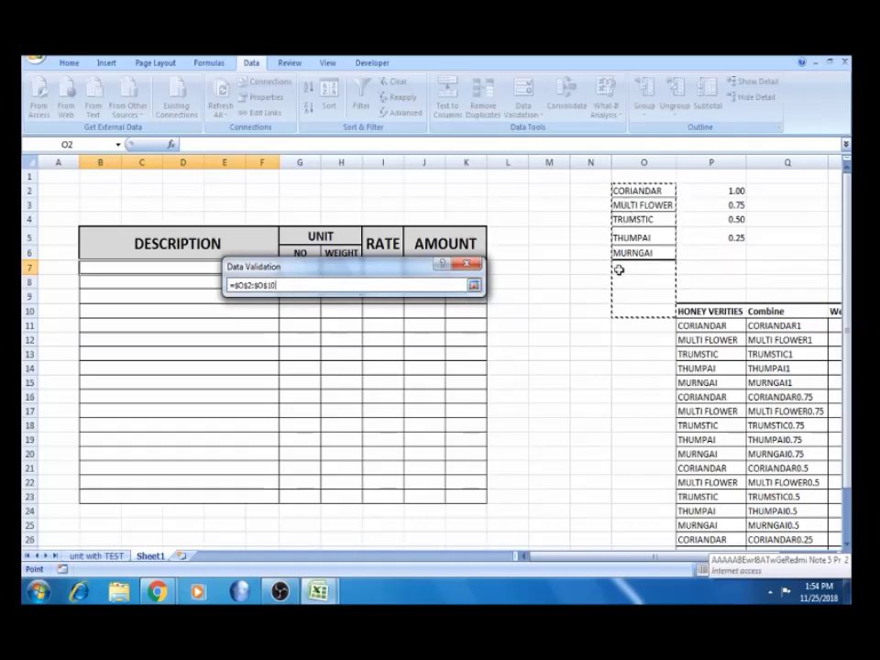
click(473, 285)
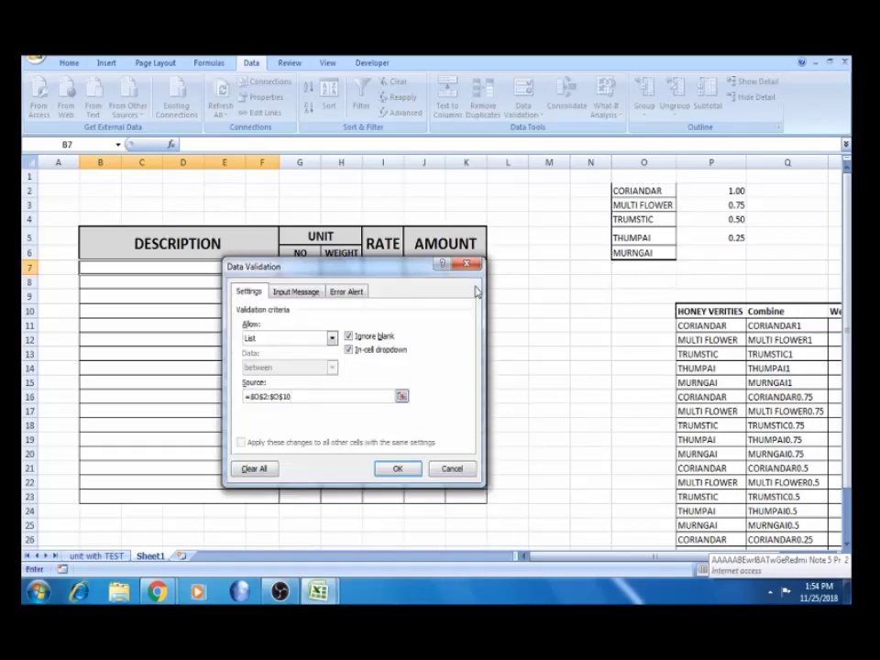
click(392, 468)
Choose CORIANDAR from the variety dropdown in B7
click(247, 255)
click(248, 266)
click(285, 269)
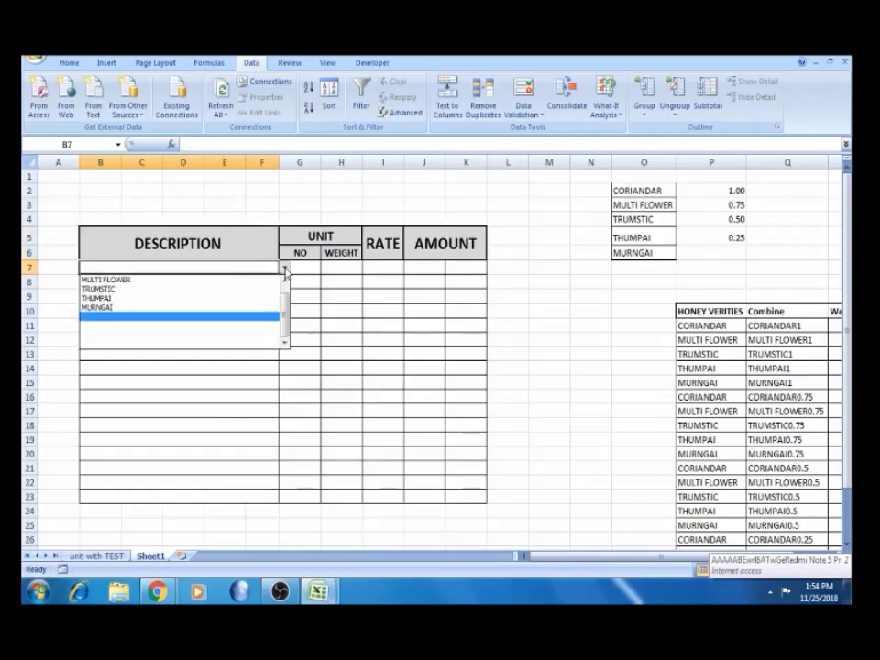
click(284, 283)
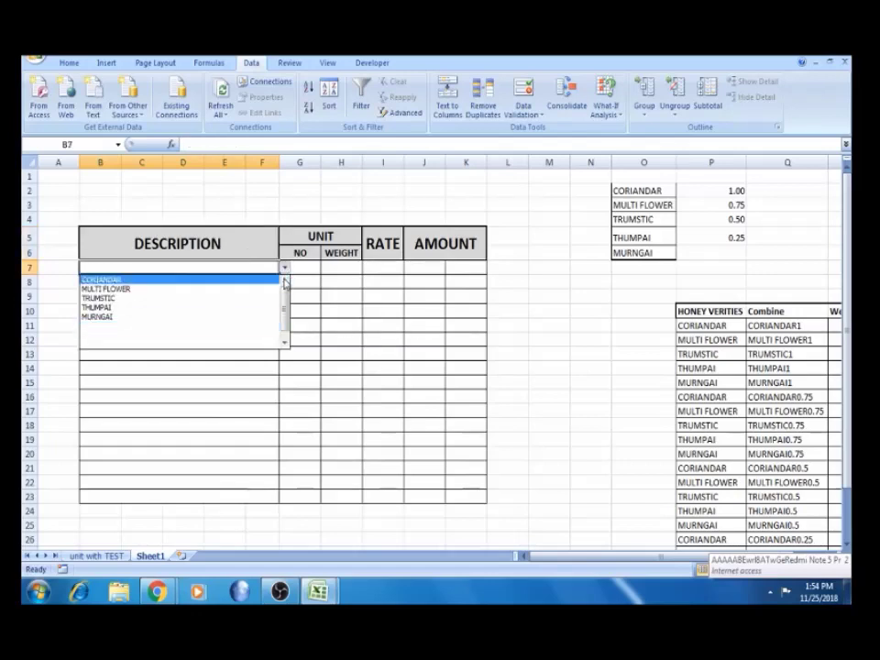
click(193, 281)
click(257, 282)
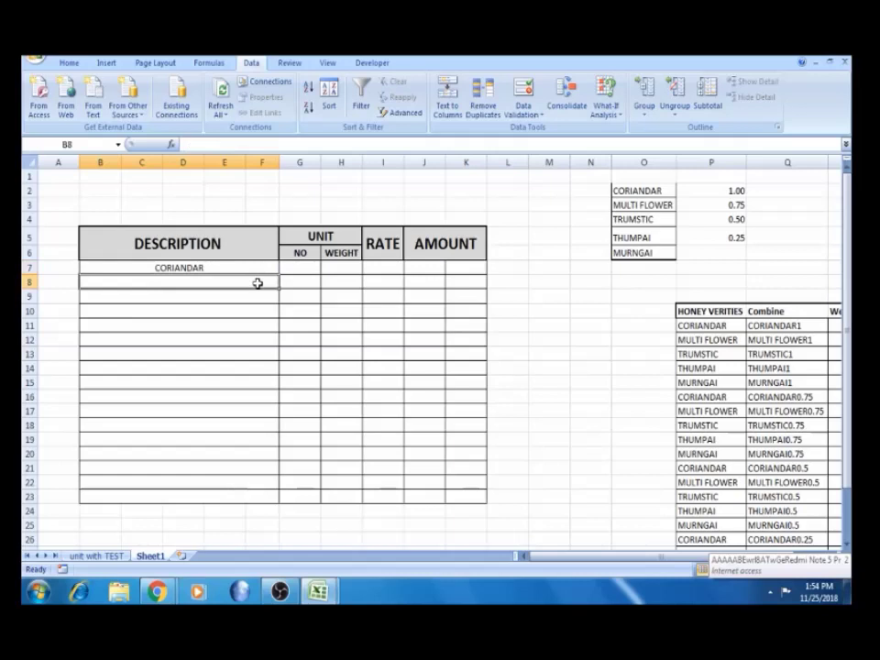
Fill B7 with its validation dropdown down through row 23 of the DESCRIPTION column and check the dropdown in B8
click(259, 271)
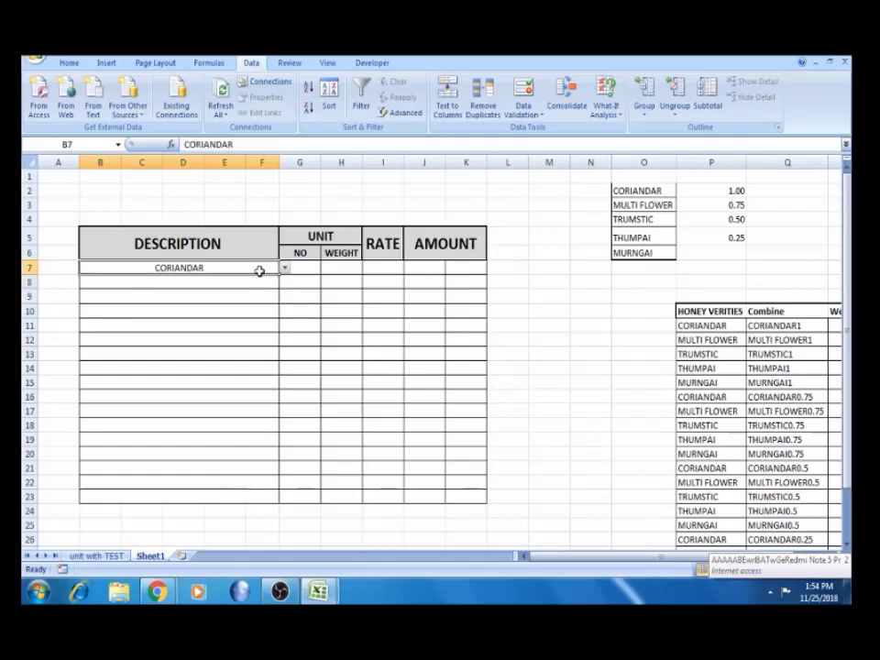
key(shift+Down)
key(shift+Down)
key(shift+Down)
key(shift+Down)
key(shift+Down)
key(shift+Down)
key(shift+Down)
key(shift+Down)
key(shift+Down)
key(shift+Down)
key(shift+Down)
key(shift+Down)
key(shift+Down)
key(shift+Down)
key(shift+Down)
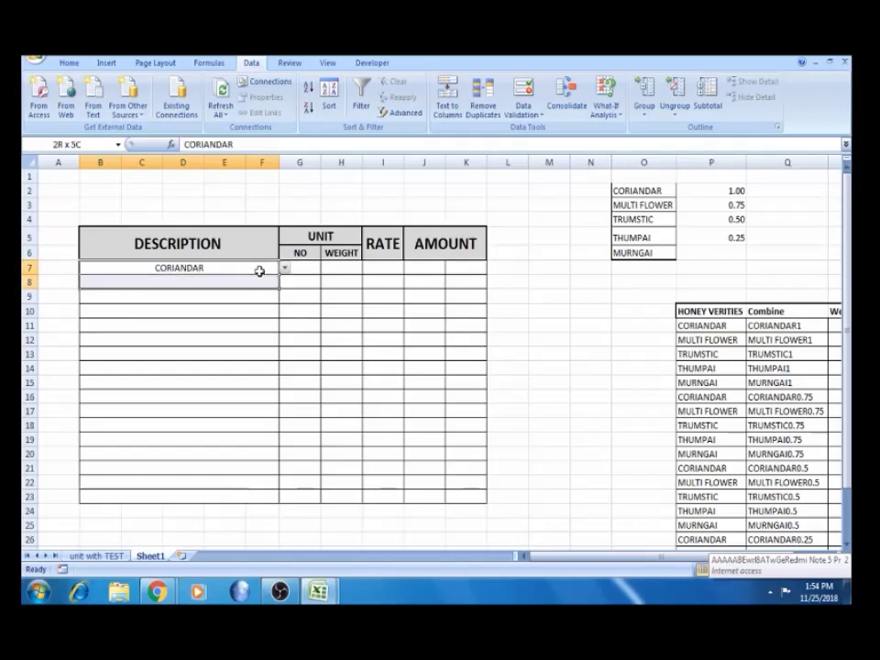
key(Up)
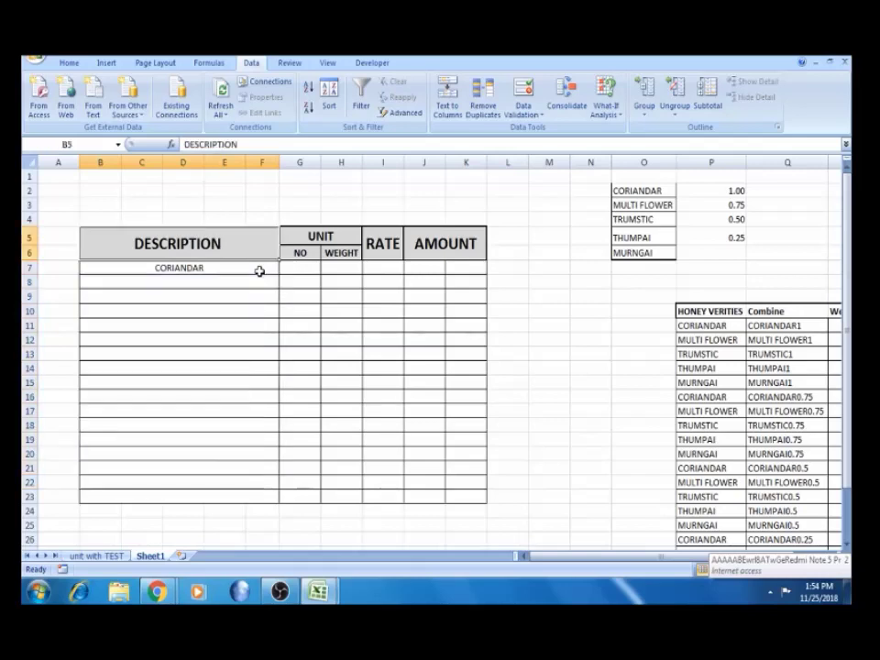
key(Down)
key(shift+Down)
key(shift+Down)
key(shift+Down)
key(shift+Down)
key(shift+Down)
key(shift+Down)
key(shift+Down)
key(shift+Down)
key(shift+Down)
key(shift+Down)
key(shift+Down)
key(shift+Down)
key(shift+Down)
key(shift+Down)
key(shift+Down)
key(shift+Down)
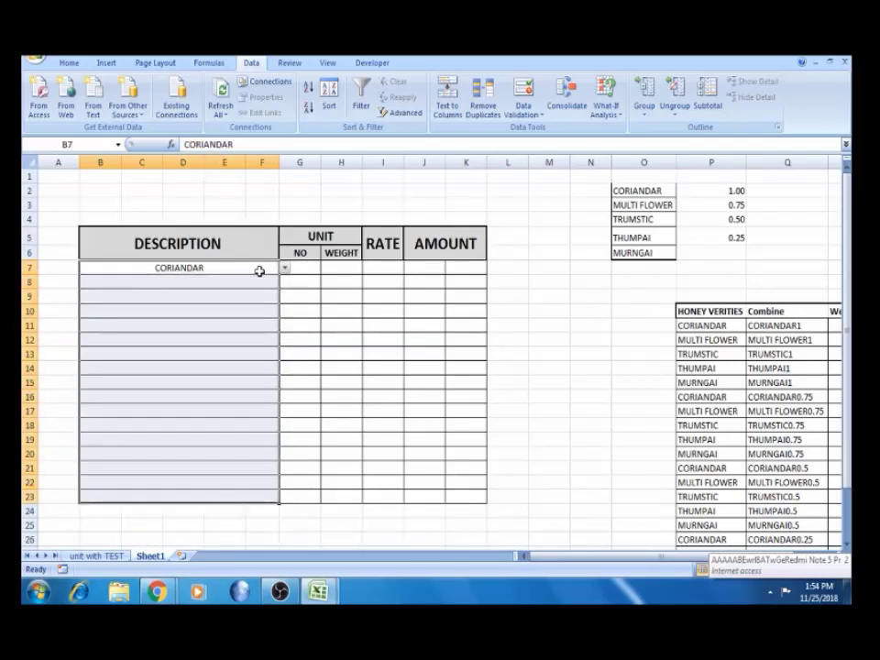
key(ctrl+d)
click(259, 282)
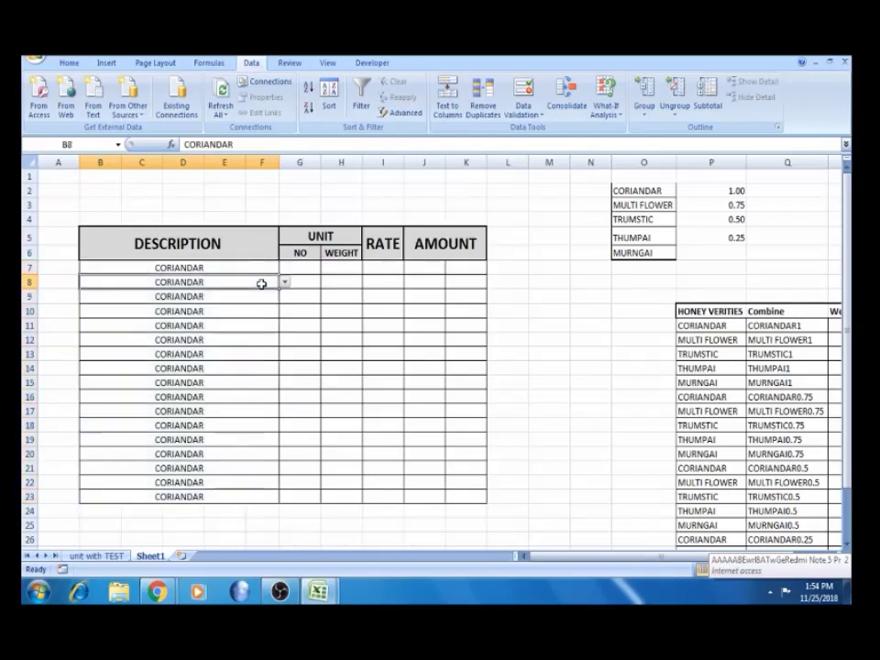
click(284, 281)
key(Escape)
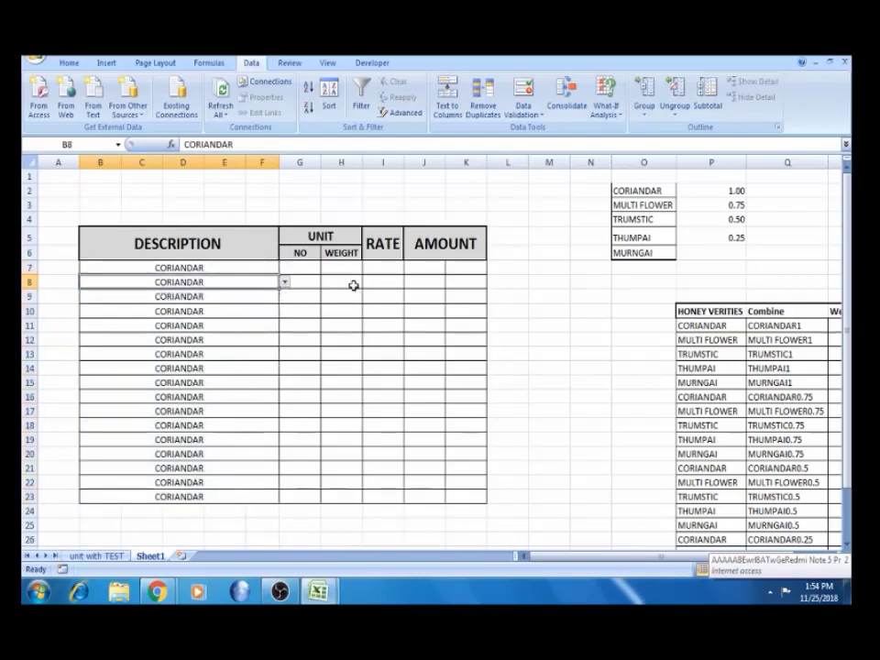
Clear the variety entries from description rows 7 to 23, keeping the dropdowns
click(208, 266)
key(shift+Down)
key(shift+Down)
key(shift+Down)
key(shift+Down)
key(shift+Down)
key(shift+Down)
key(shift+Down)
key(shift+Down)
key(shift+Down)
key(shift+Down)
key(shift+Down)
key(shift+Down)
key(shift+Down)
key(shift+Down)
key(shift+Down)
key(shift+Down)
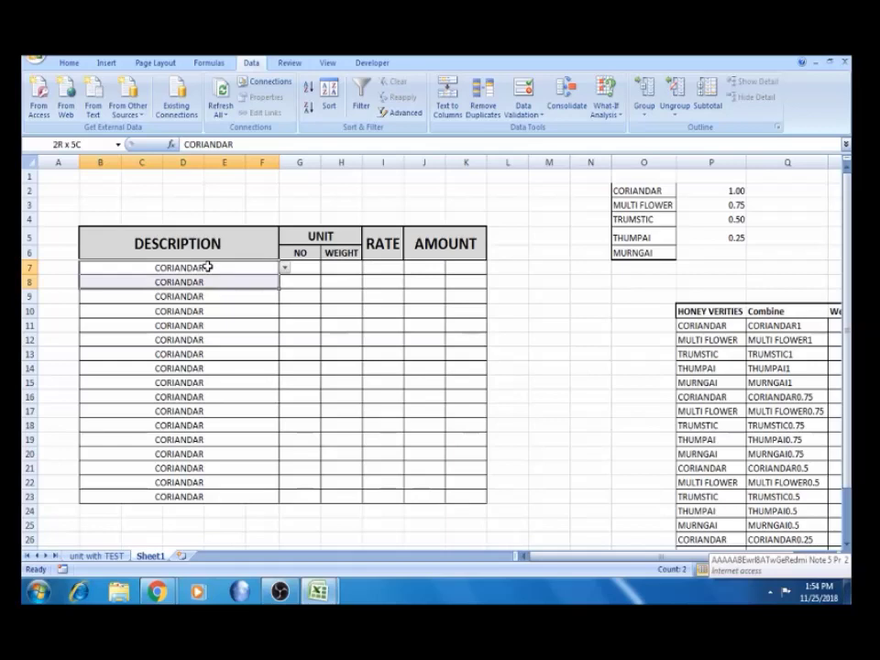
key(Delete)
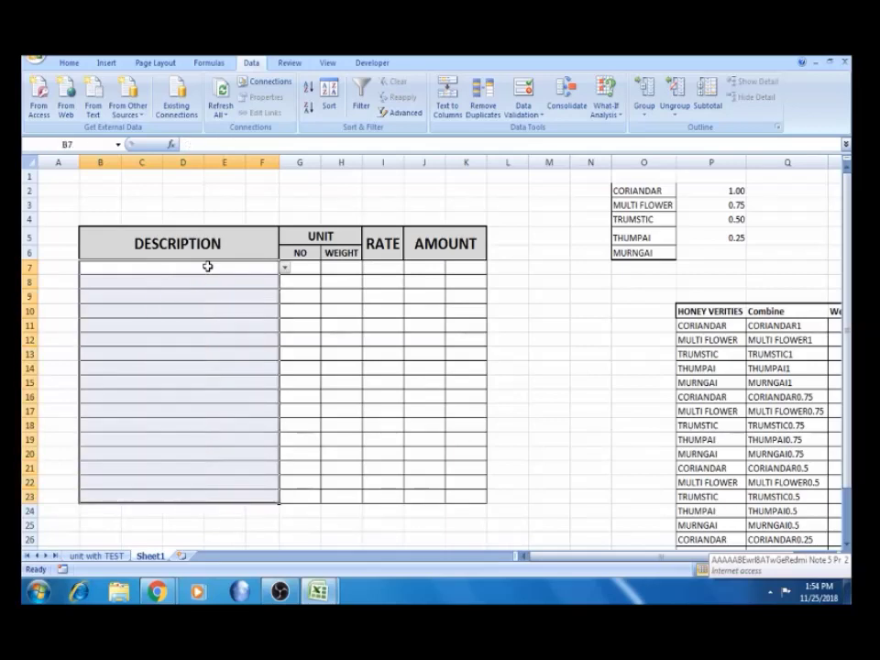
click(300, 267)
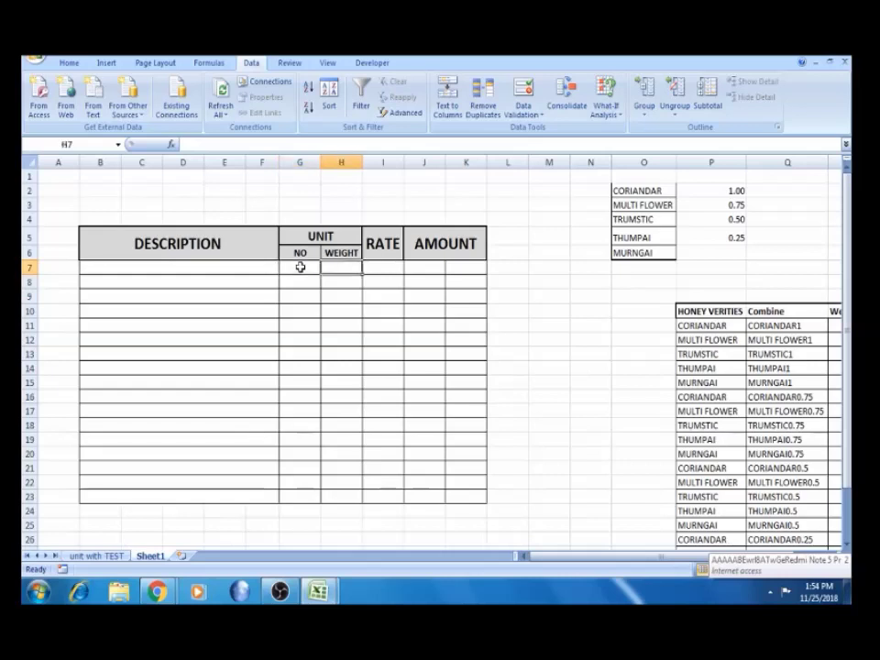
Set the data validation of the NO cells G7 to G23 to allow any value
key(Right)
key(Right)
key(Right)
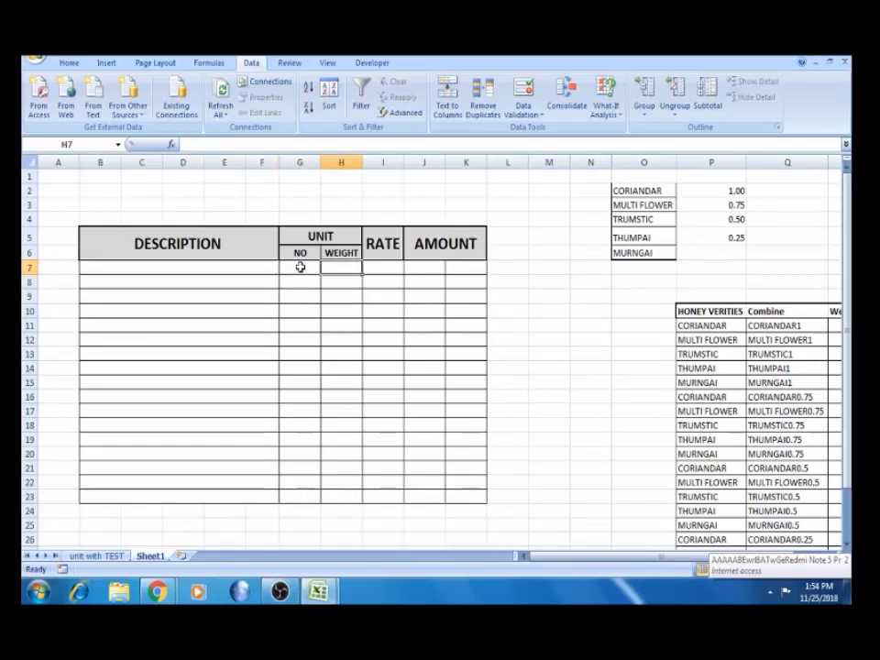
key(Left)
key(Left)
key(Left)
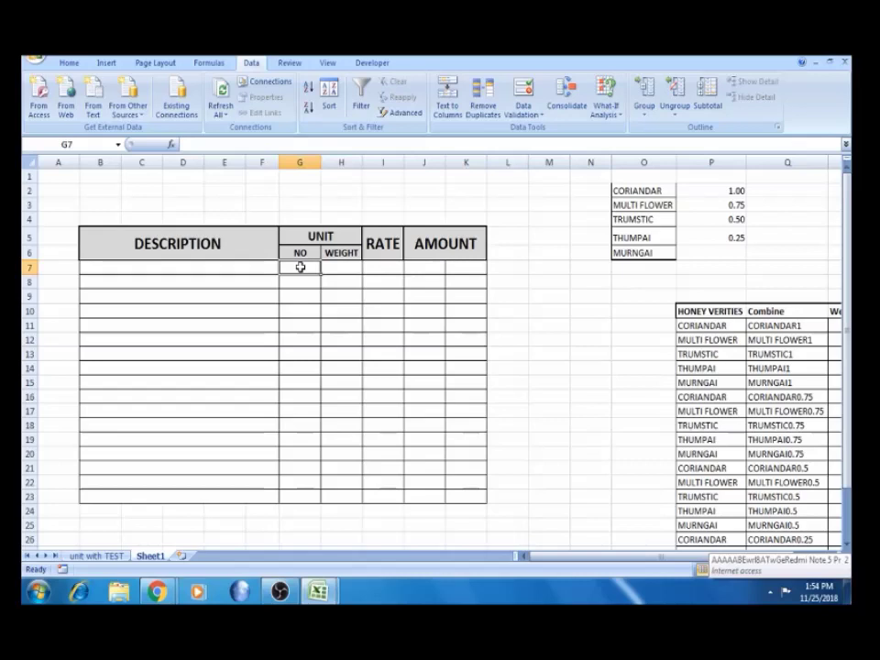
click(299, 266)
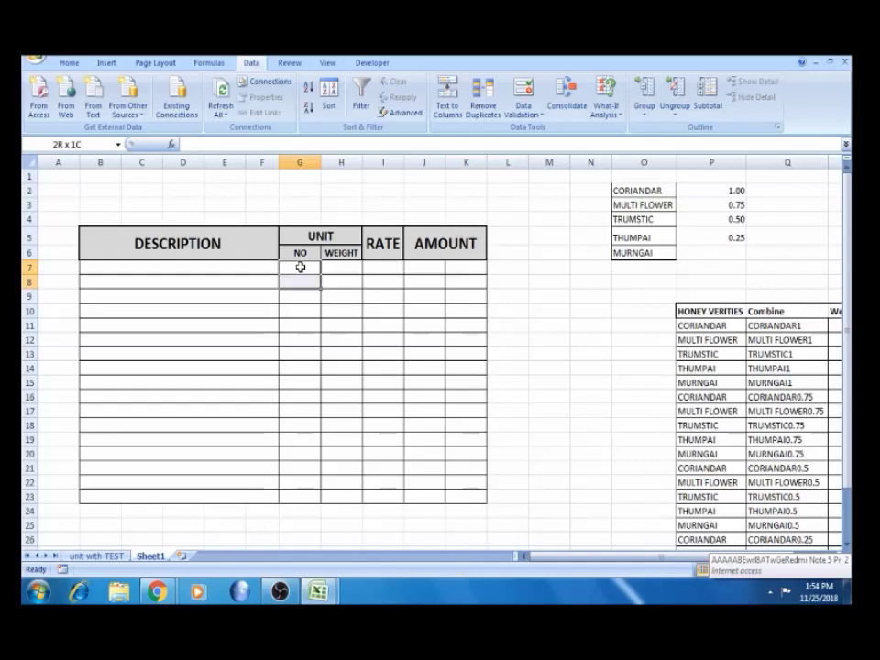
key(shift+Down)
key(shift+Down)
key(shift+Down)
key(shift+Down)
key(shift+Down)
key(shift+Down)
key(shift+Down)
key(shift+Down)
key(shift+Down)
key(shift+Down)
key(shift+Down)
key(shift+Down)
key(shift+Down)
key(shift+Down)
key(shift+Down)
key(shift+Down)
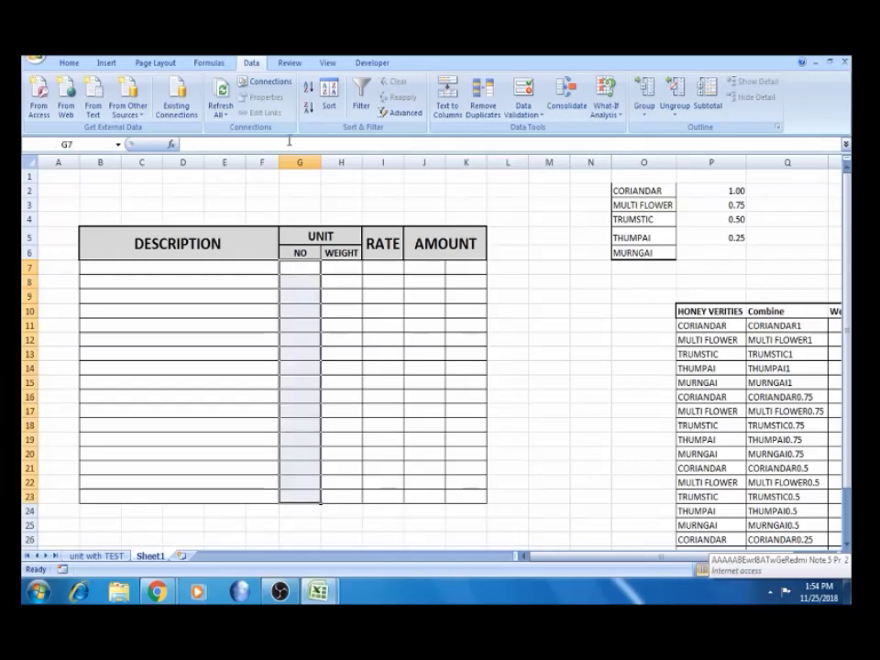
click(530, 116)
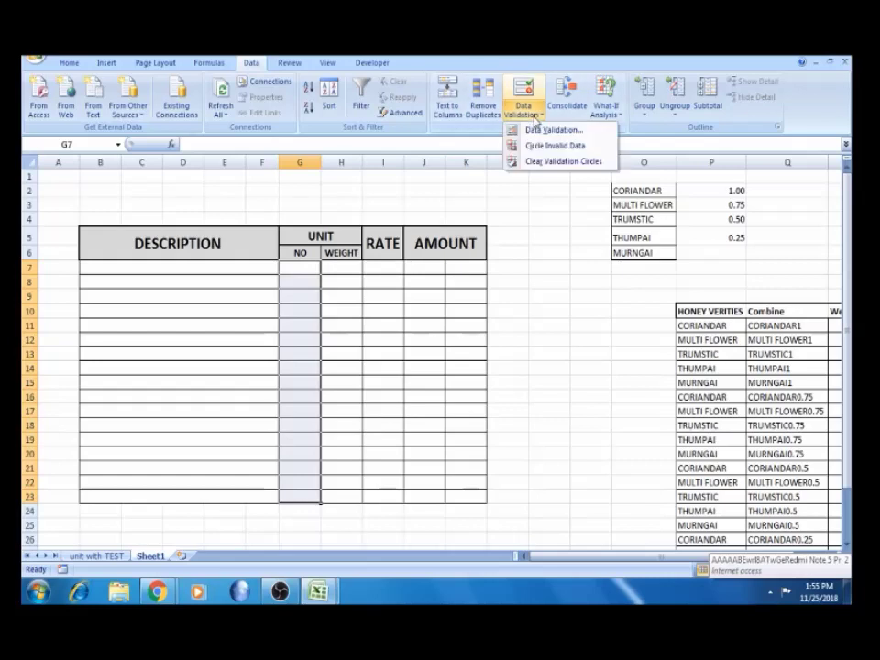
click(545, 131)
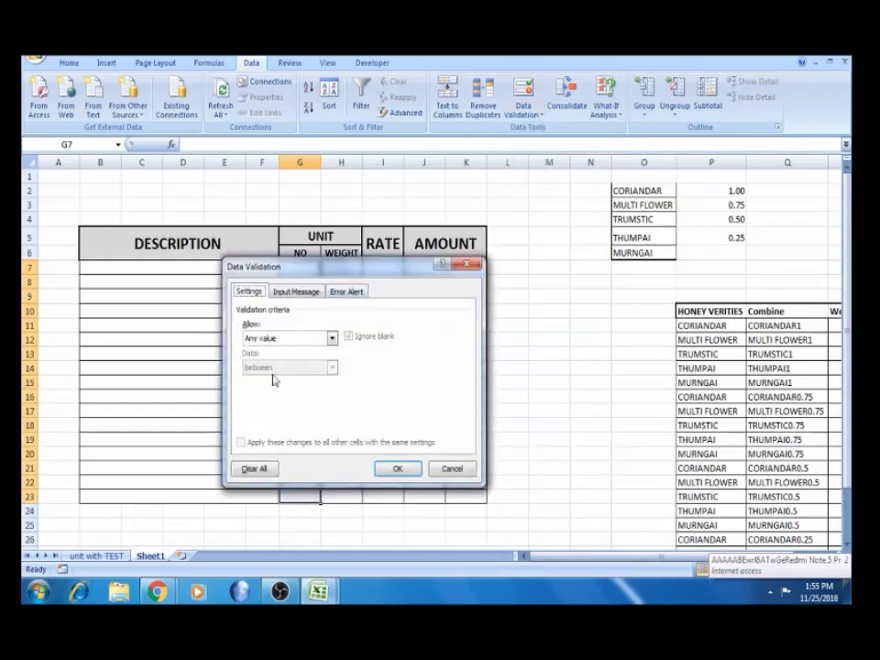
click(331, 338)
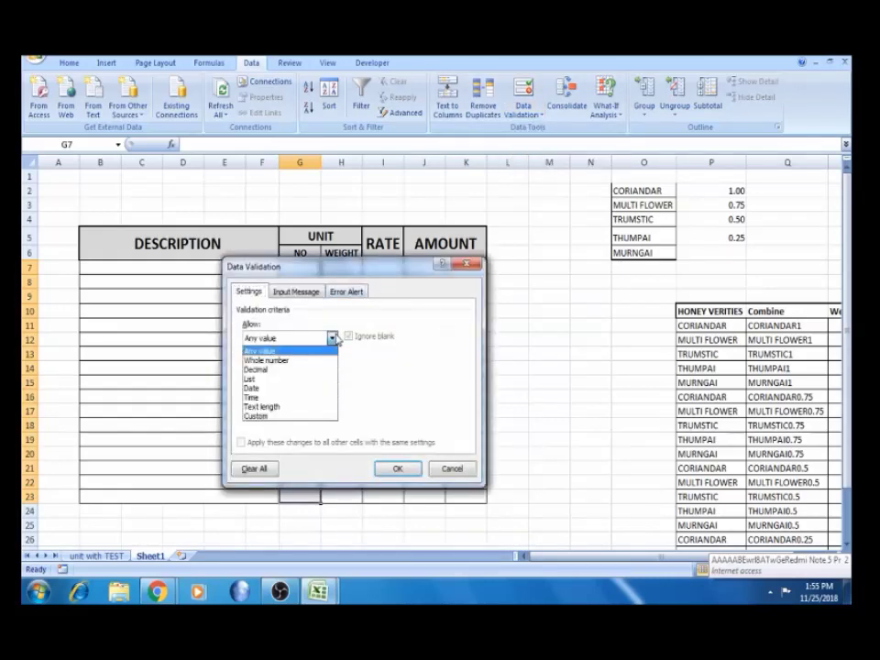
click(265, 378)
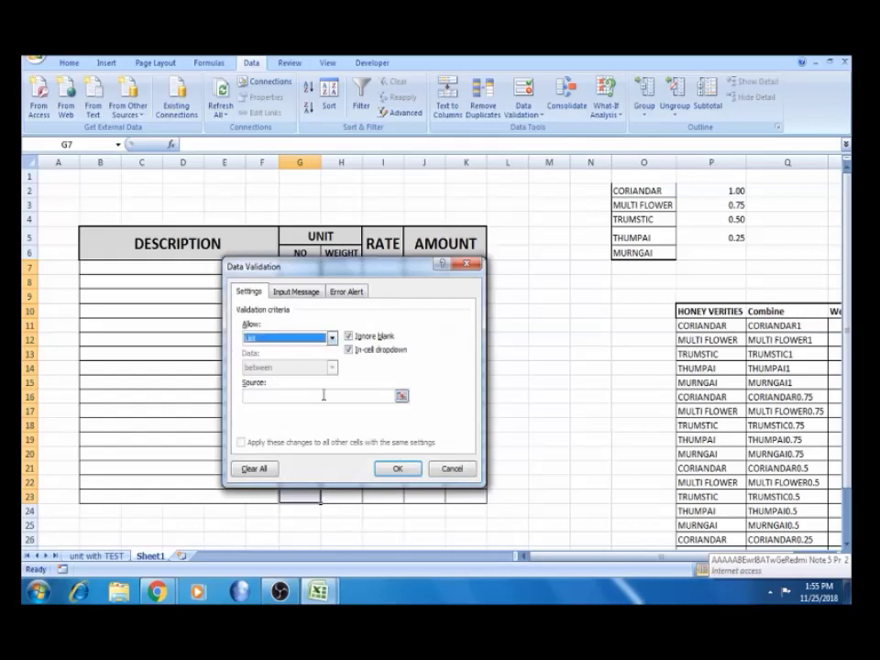
click(332, 338)
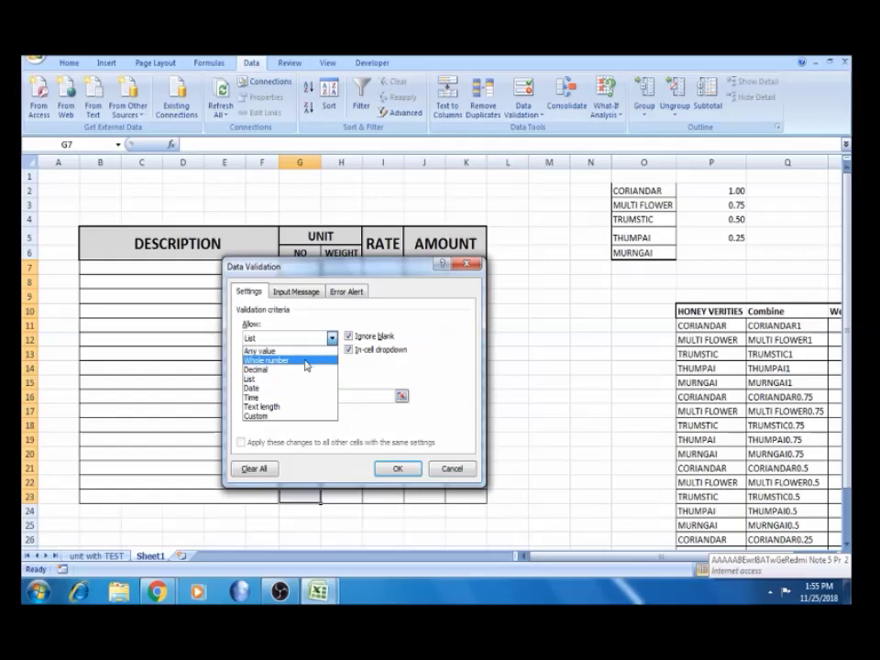
click(310, 360)
click(331, 338)
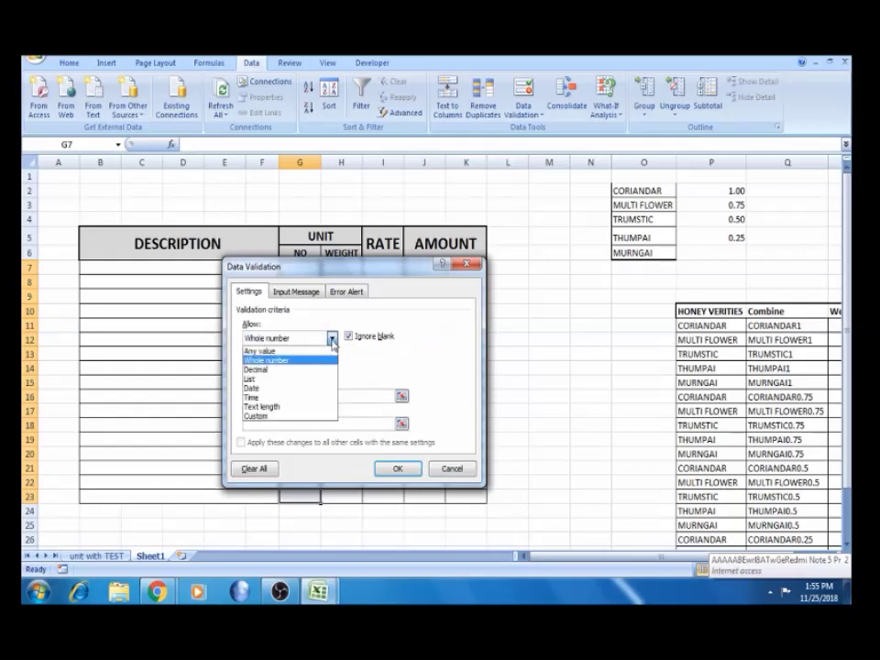
click(315, 353)
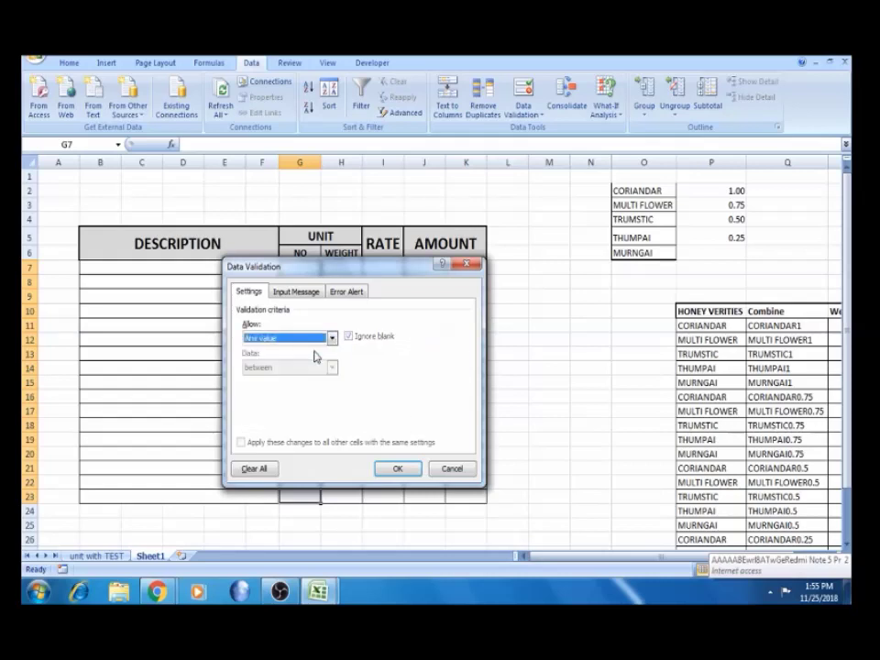
click(392, 471)
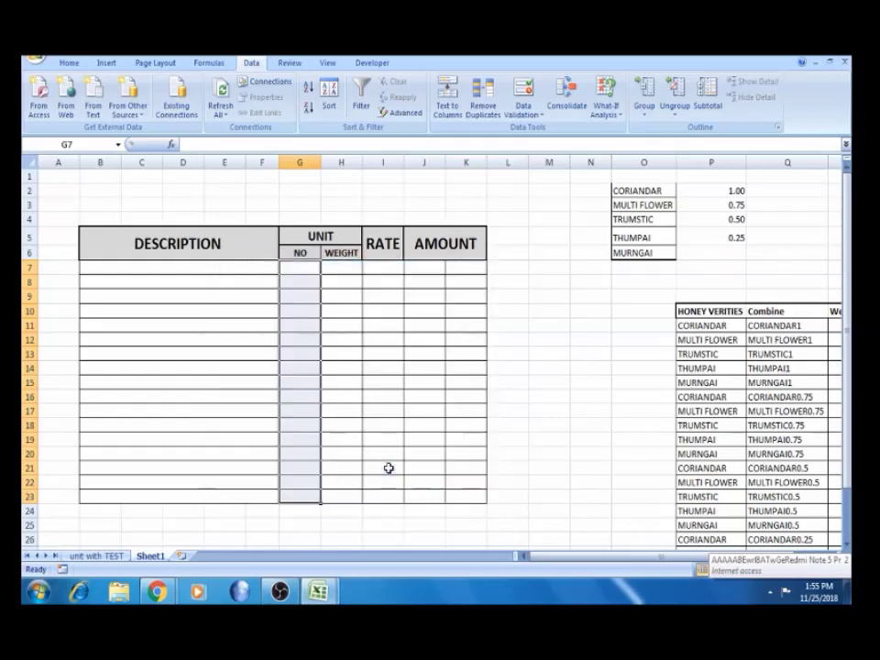
Review the weights in column P and open a list-type data validation rule for WEIGHT cell H7
click(353, 272)
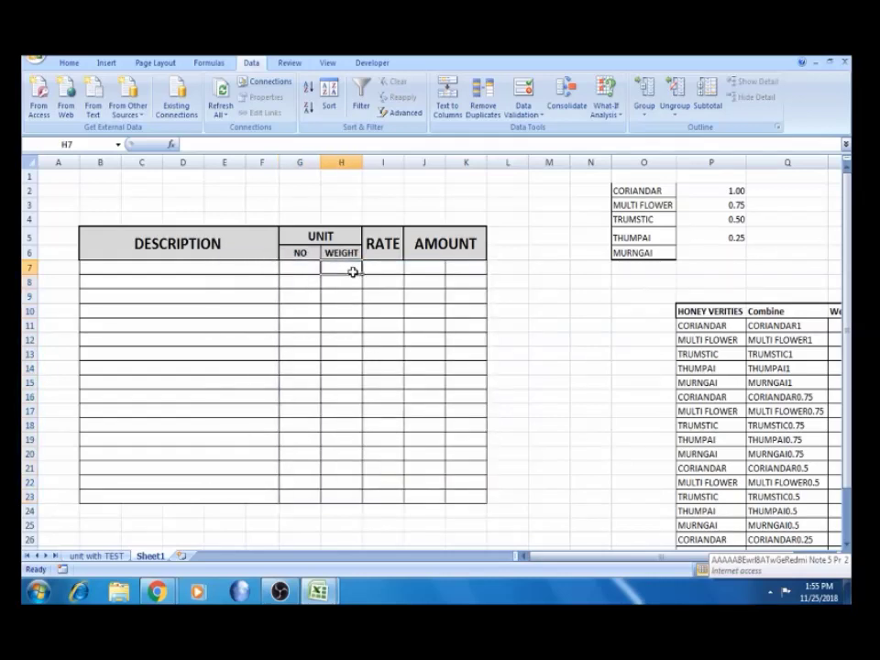
click(737, 190)
key(Down)
key(Down)
key(Down)
key(Up)
key(Up)
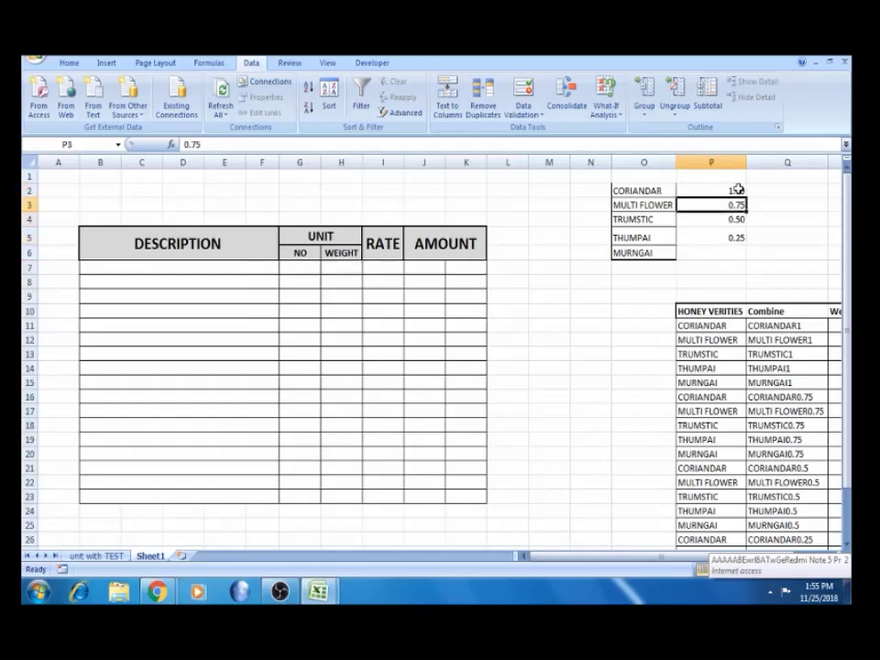
click(354, 266)
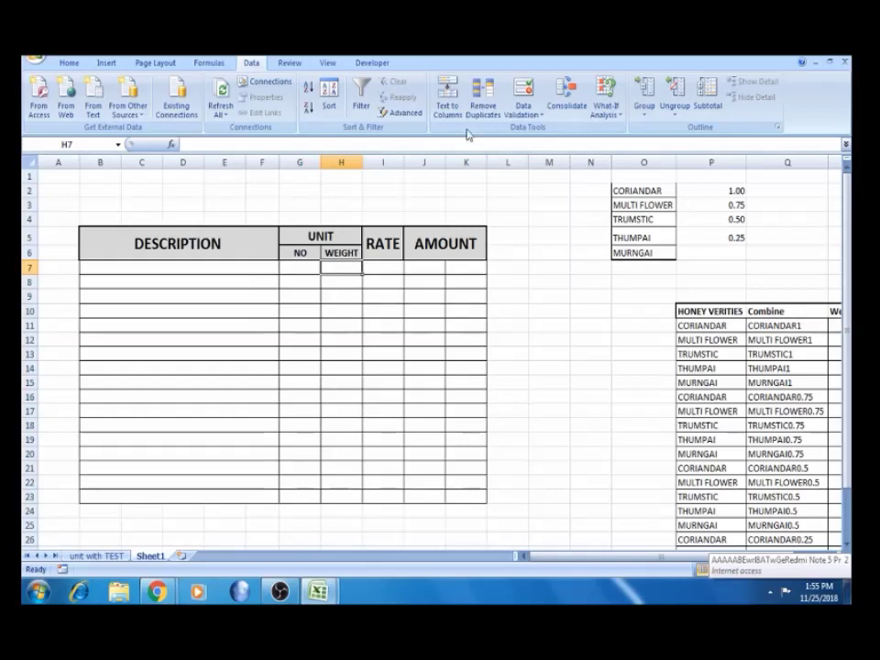
click(524, 108)
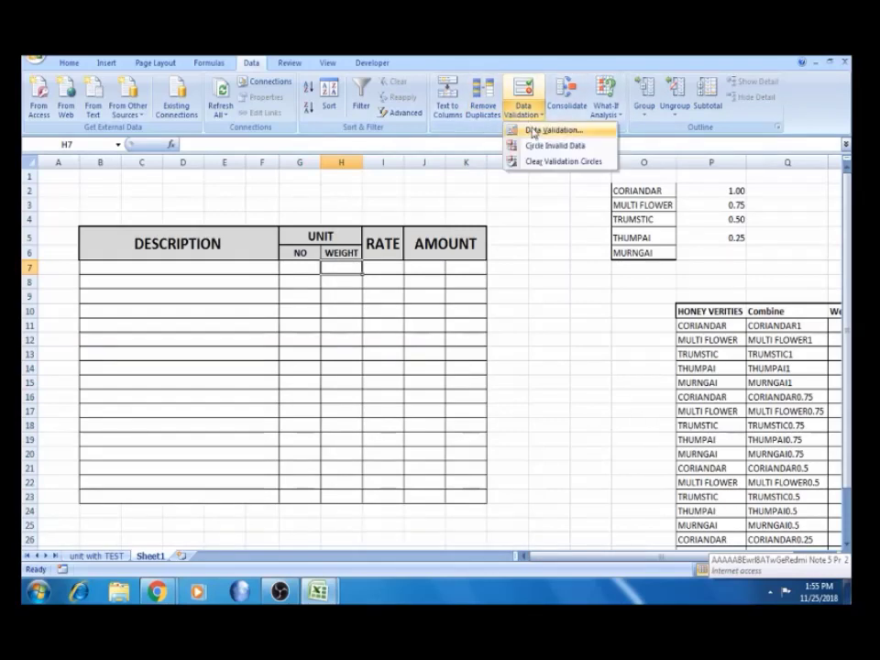
click(532, 131)
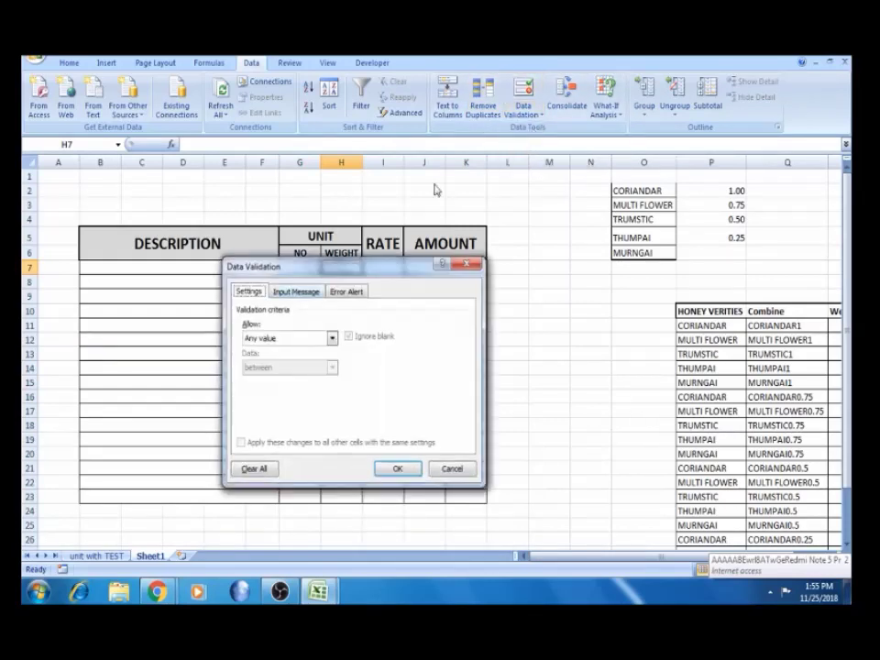
click(284, 346)
click(270, 381)
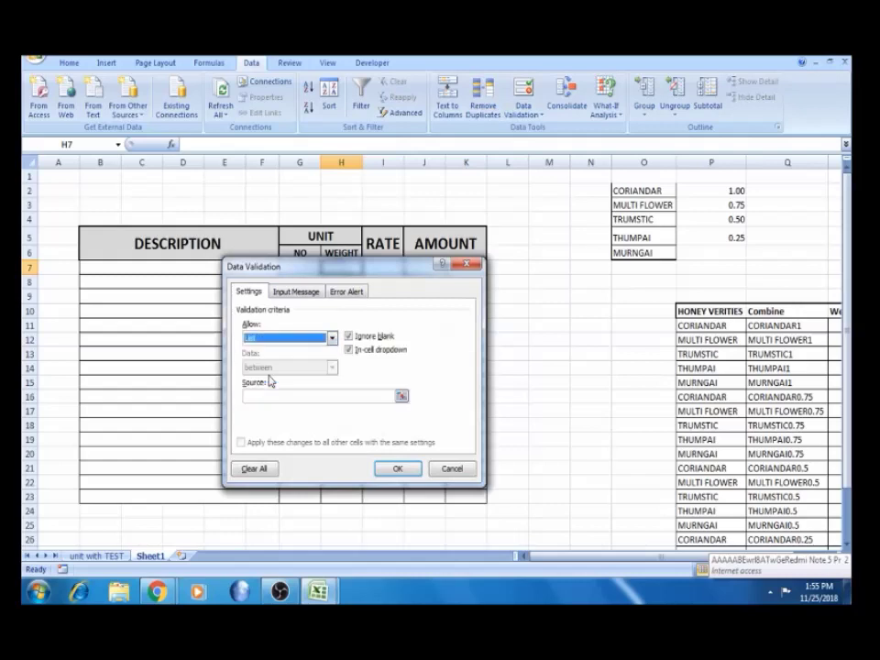
Set the validation list's source to =$P$2:$P$8 and apply the rule to H7
click(402, 400)
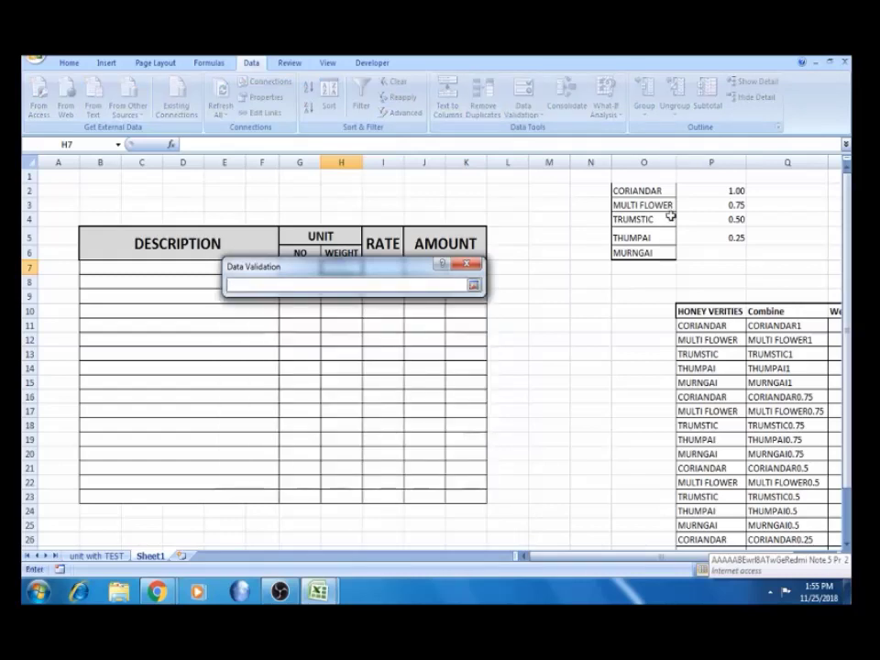
click(723, 188)
key(shift+Down)
key(shift+Down)
key(shift+Down)
key(shift+Down)
key(shift+Down)
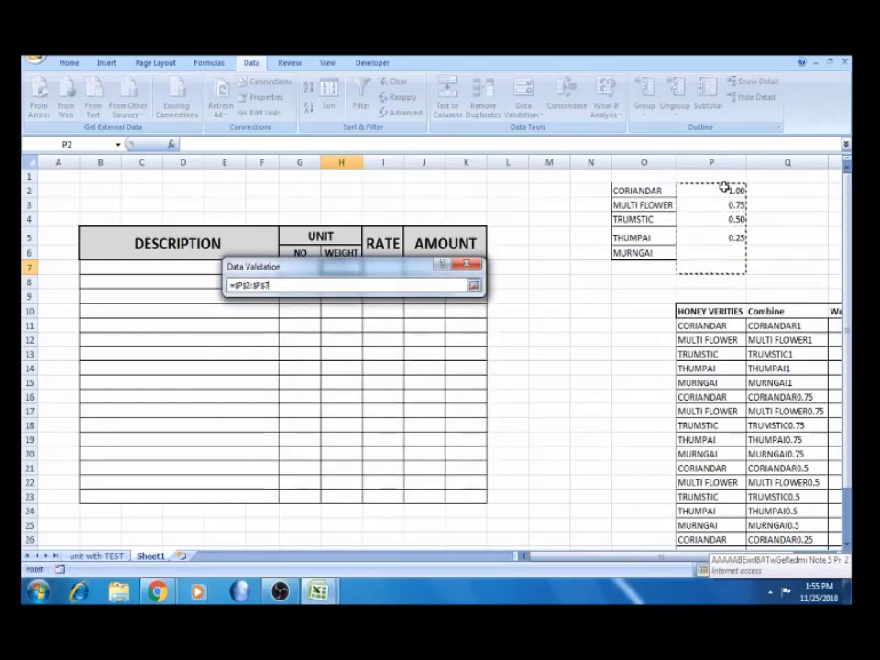
key(shift+Down)
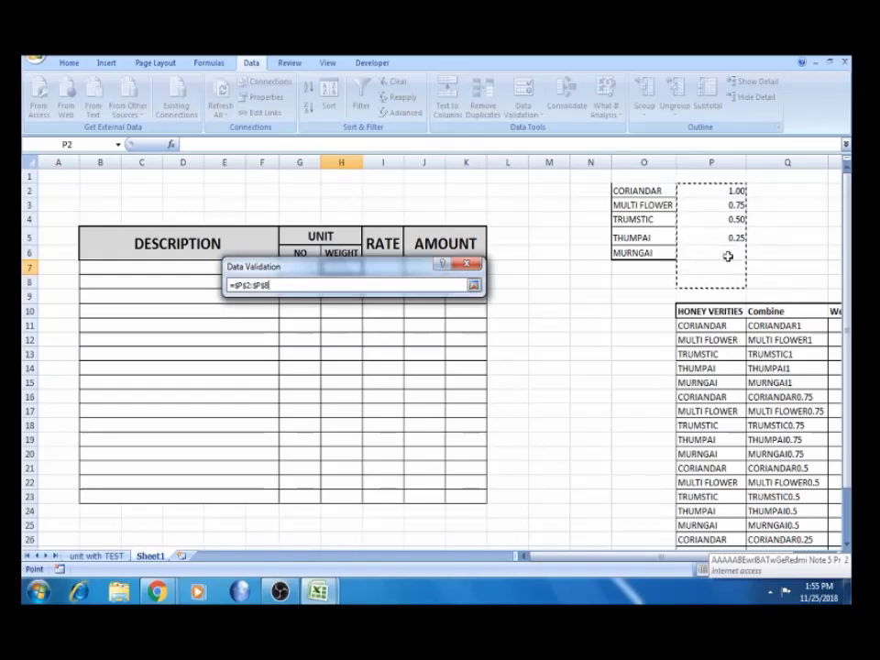
click(474, 285)
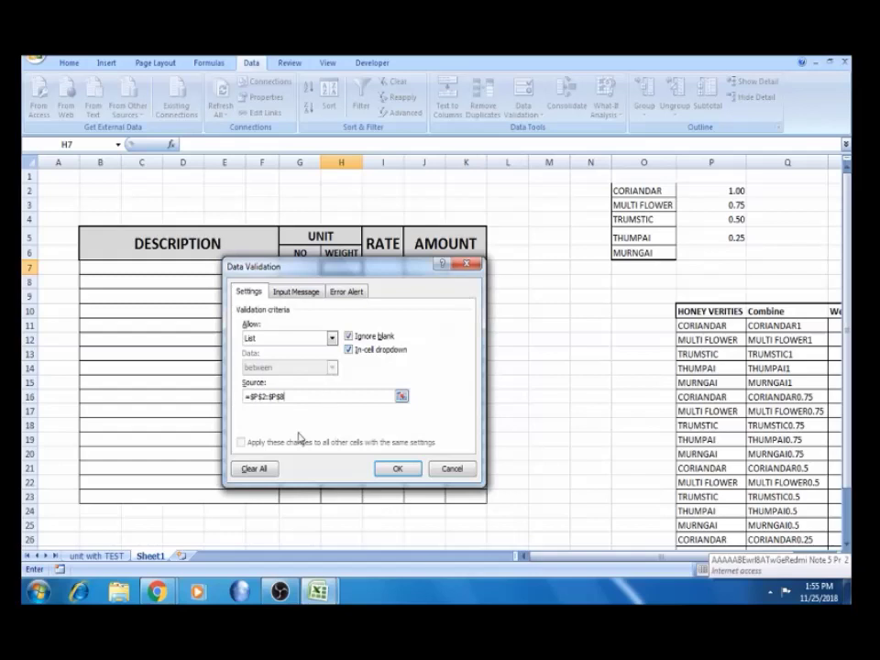
click(398, 468)
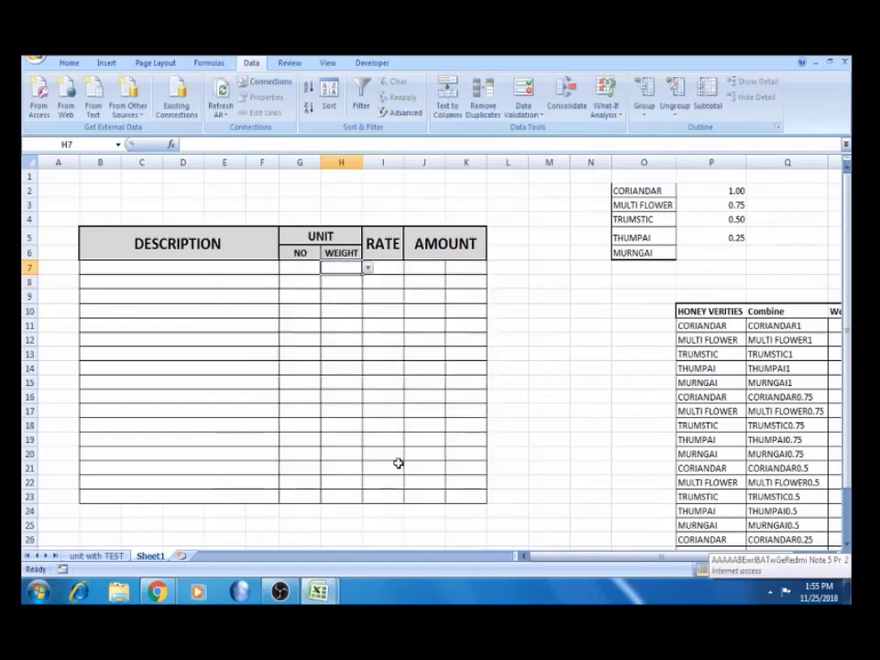
Check the weight dropdown in H7, fill it down through H23 and check the dropdown in H8
click(367, 269)
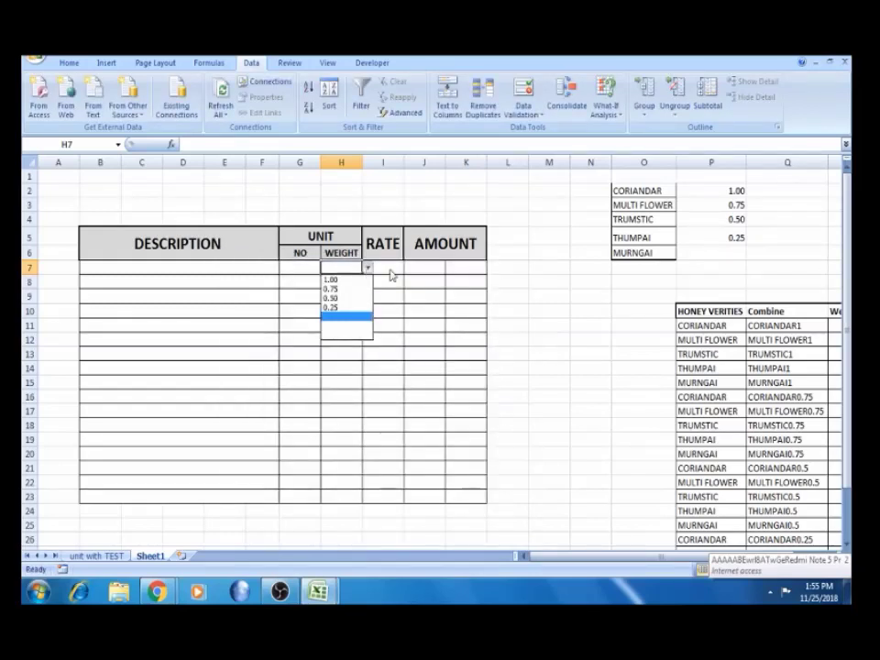
click(366, 268)
key(shift+Down)
key(shift+Down)
key(shift+Down)
key(shift+Down)
key(shift+Down)
key(shift+Down)
key(shift+Down)
key(shift+Down)
key(shift+Down)
key(shift+Down)
key(shift+Down)
key(shift+Down)
key(shift+Down)
key(shift+Down)
key(shift+Down)
key(shift+Down)
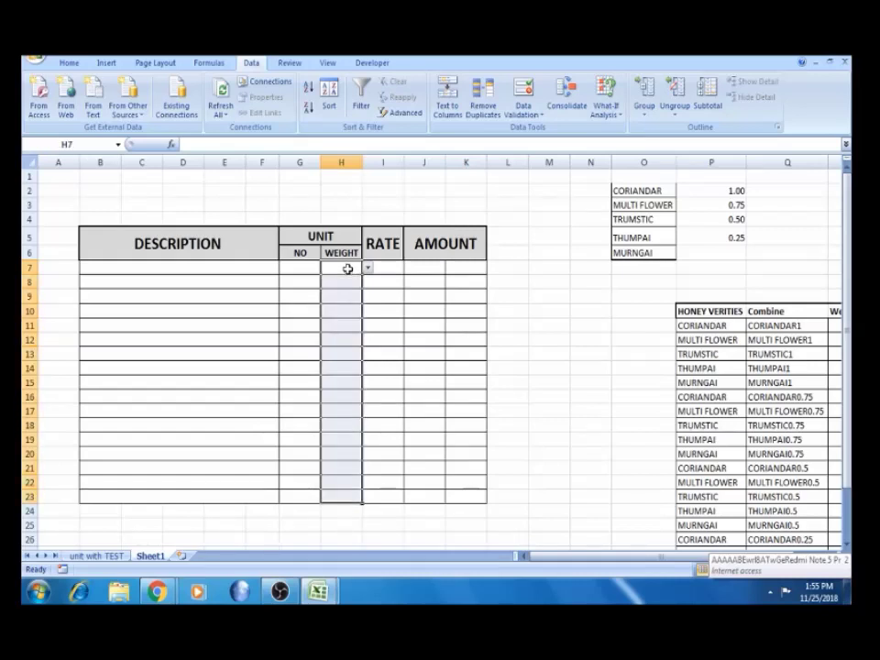
click(348, 284)
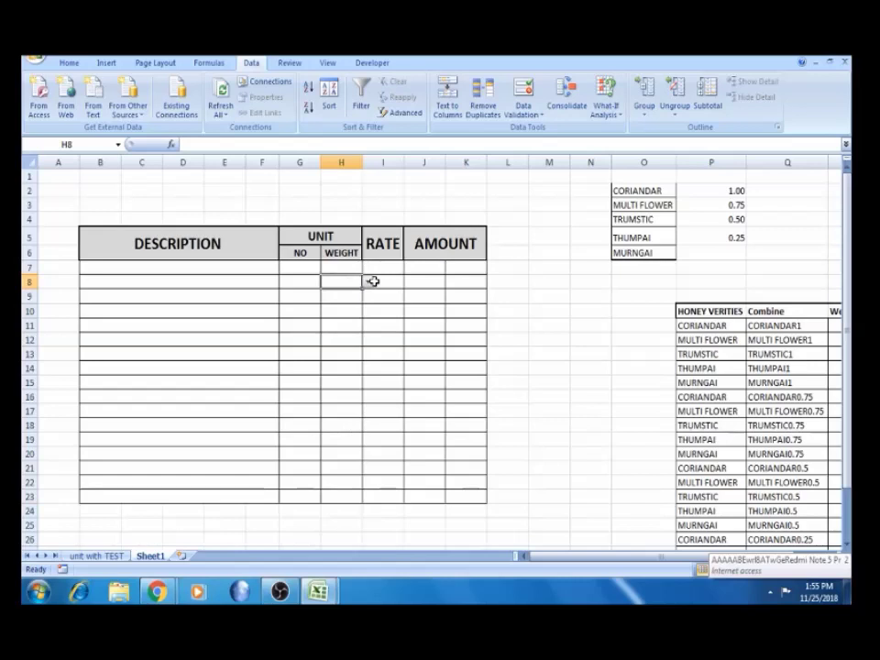
click(368, 284)
Examine the RATE cell I7 against the Weight and RATE columns of the honey rate table
click(393, 262)
click(389, 266)
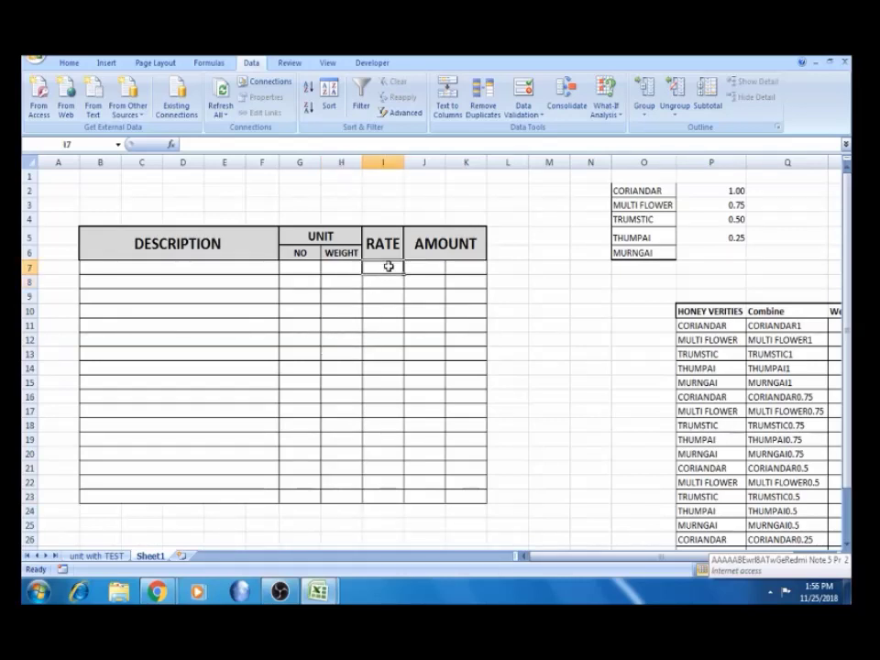
key(Tab)
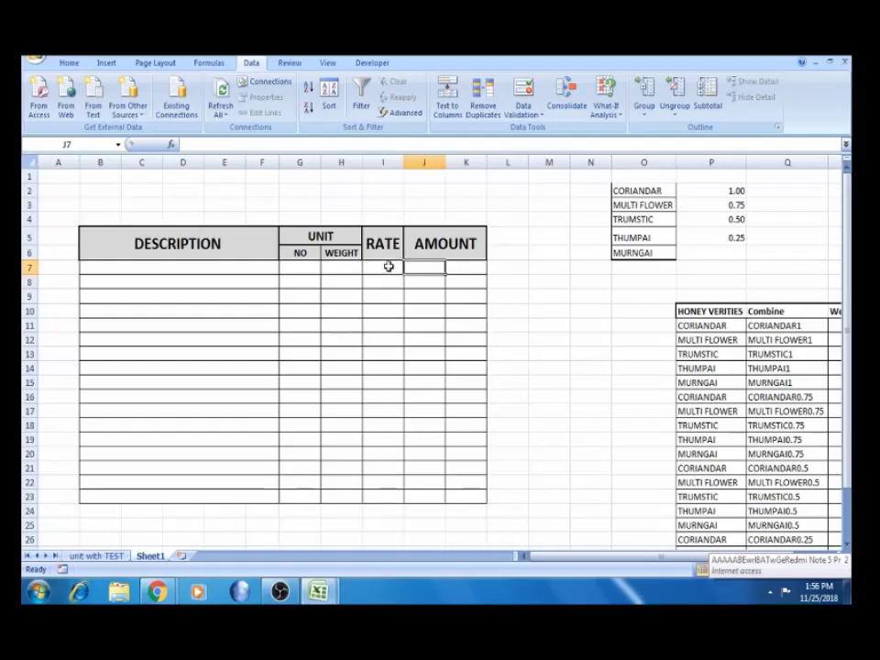
key(Tab)
key(Tab)
key(Tab)
key(Tab)
key(Tab)
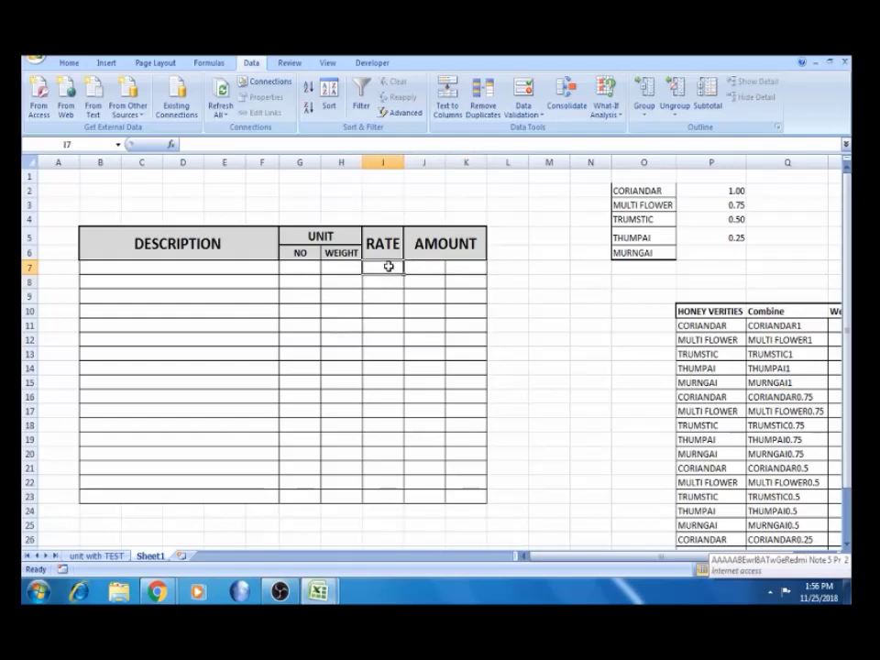
key(Tab)
key(Tab)
key(Tab)
key(Tab)
key(Tab)
key(Down)
key(Down)
key(Down)
key(Down)
key(Left)
key(Left)
key(Left)
key(Left)
key(Left)
key(Left)
key(Left)
key(Left)
key(Left)
key(Left)
key(Left)
key(Left)
key(Left)
key(Left)
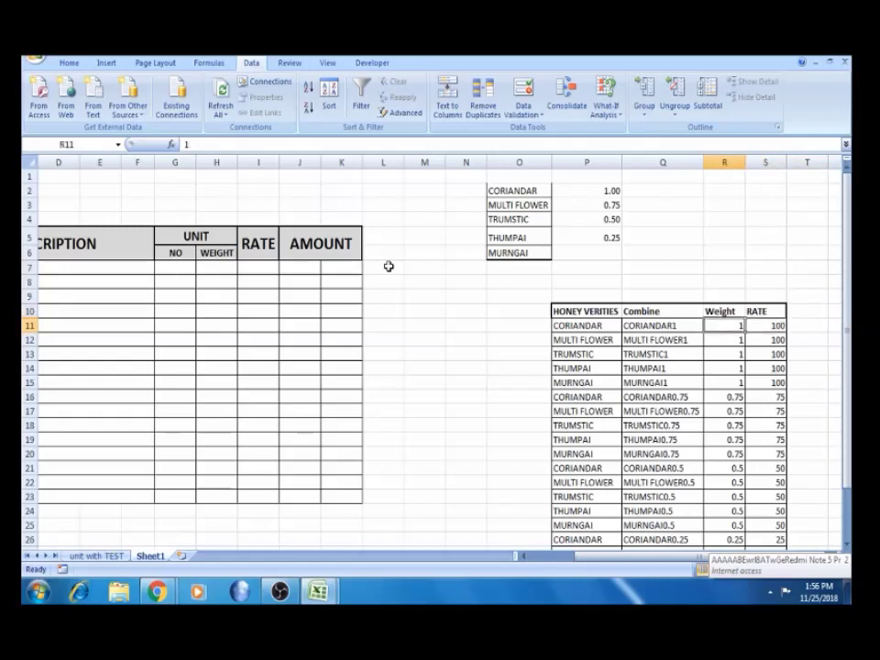
key(Tab)
key(Tab)
key(Tab)
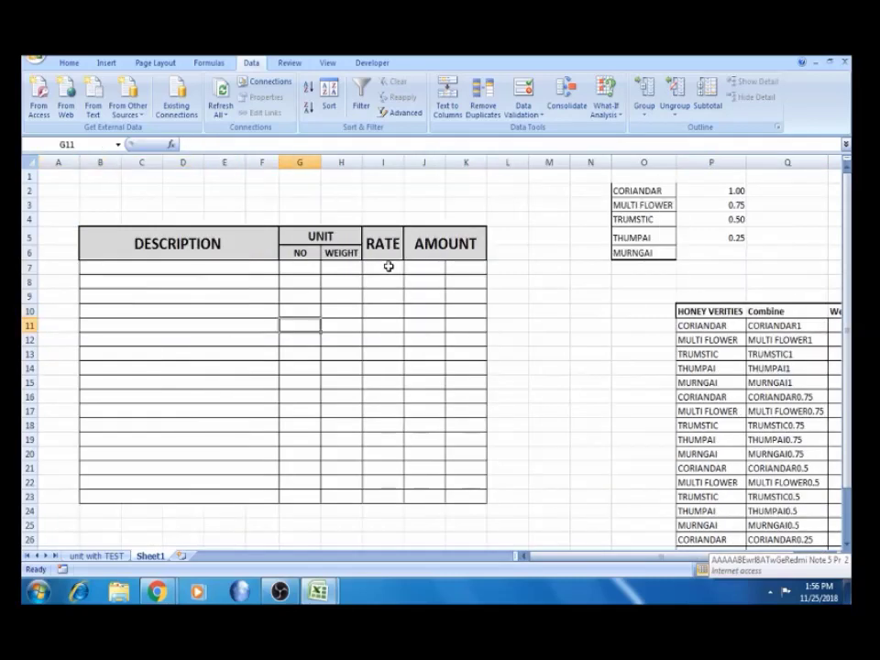
key(Up)
key(Up)
key(Up)
key(Up)
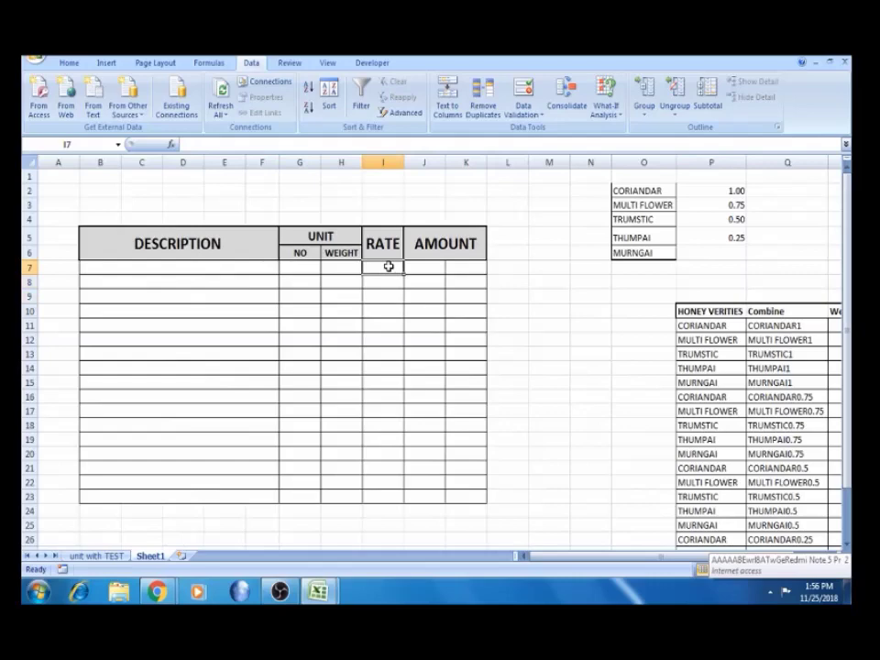
key(Tab)
key(Tab)
key(Tab)
key(Tab)
key(Tab)
key(Tab)
key(Tab)
key(Tab)
key(Tab)
key(Tab)
key(Tab)
key(Down)
key(Down)
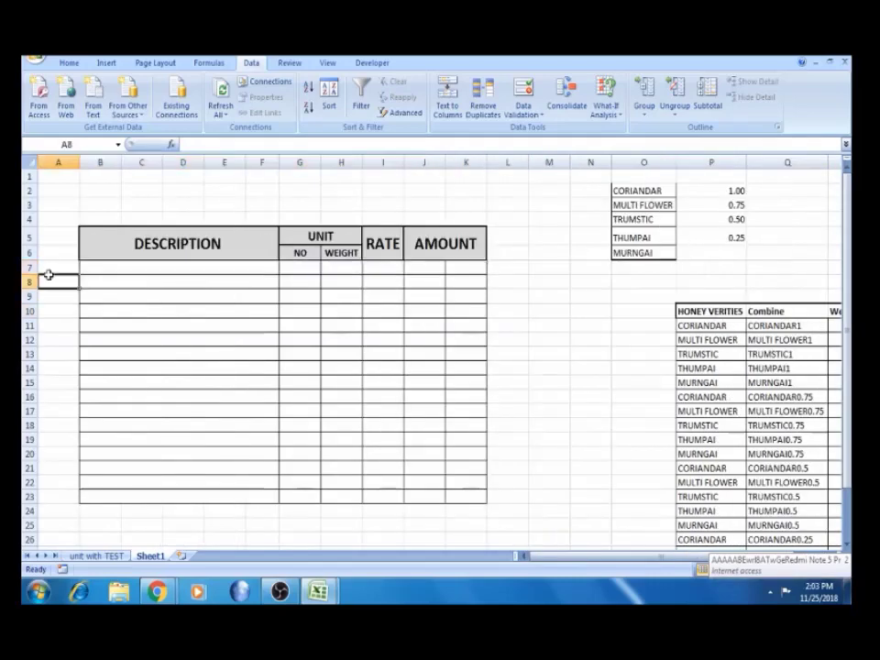
Examine the honey rate table's TRUMSTIC entry in row 13 across its combined key, weight and rate columns
click(678, 358)
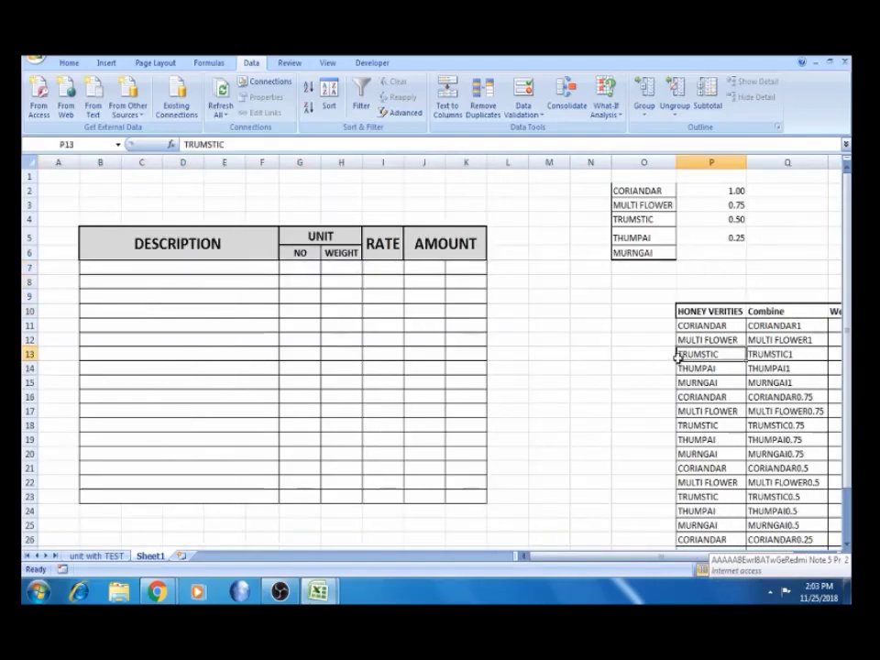
key(Right)
key(Right)
key(Right)
key(Left)
key(Left)
key(Left)
key(Left)
key(Left)
key(Left)
key(Left)
key(Left)
key(Left)
key(Left)
key(Left)
key(Left)
key(Left)
key(Left)
key(Left)
key(Left)
key(Left)
key(Left)
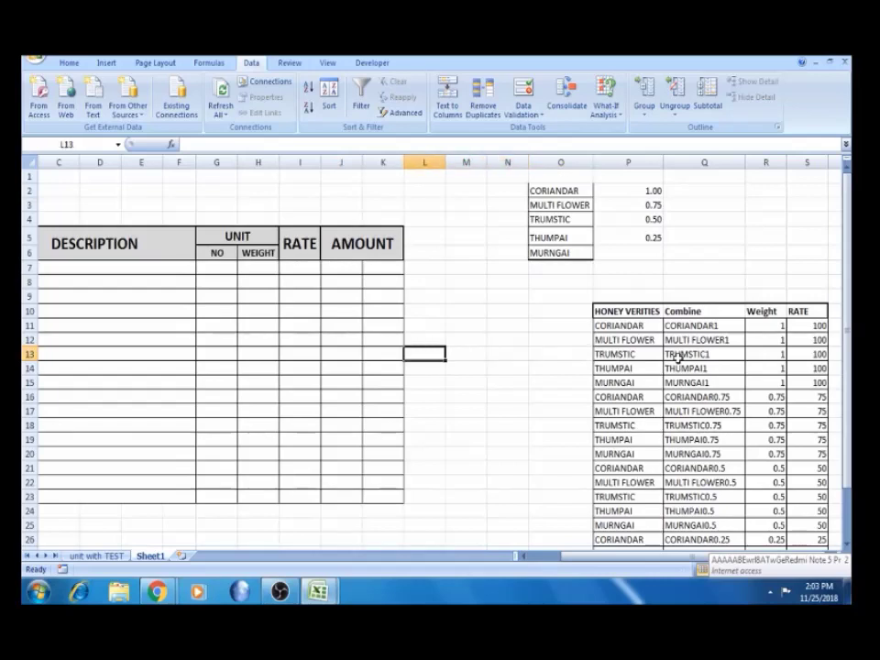
Choose MULTI FLOWER from the variety dropdown as the description in B7 of the invoice's first row
key(Up)
key(Up)
key(Up)
key(Up)
key(Up)
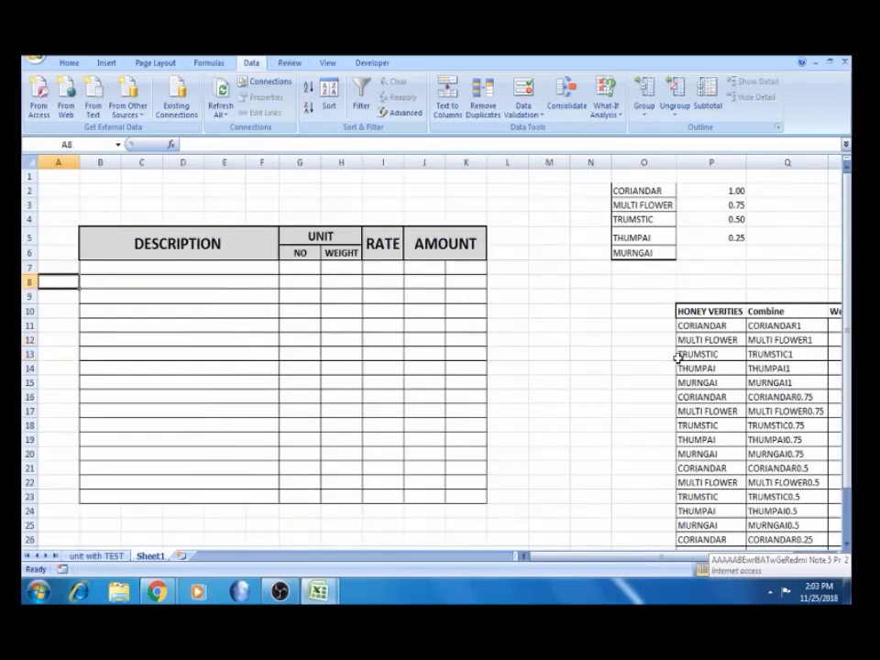
key(Right)
key(Up)
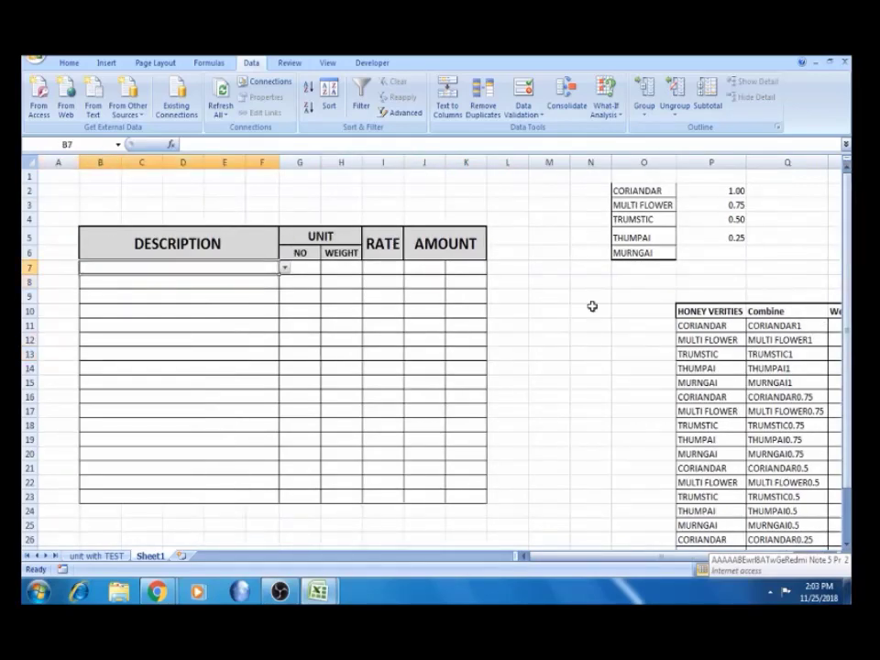
click(290, 270)
click(261, 267)
click(285, 269)
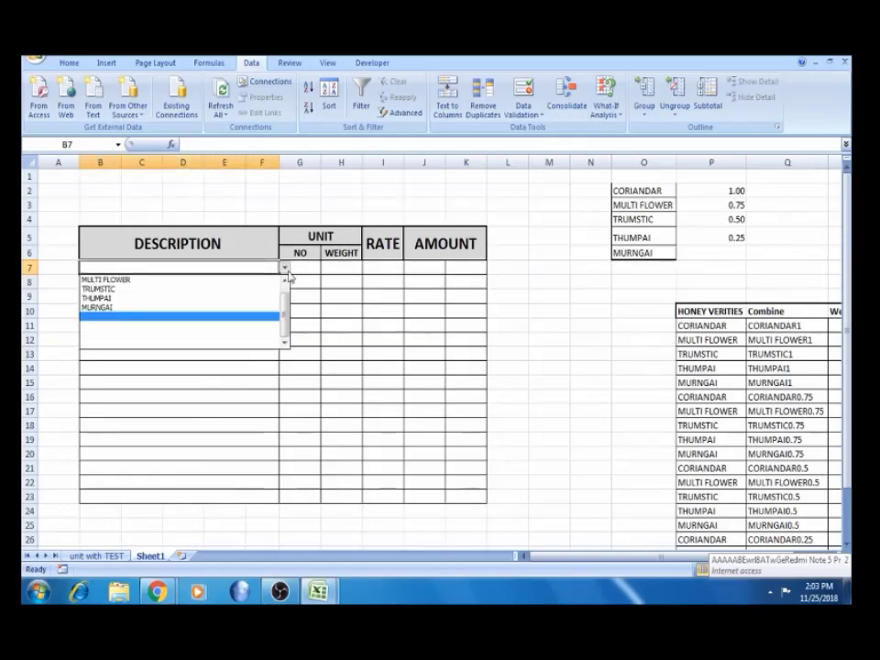
click(254, 284)
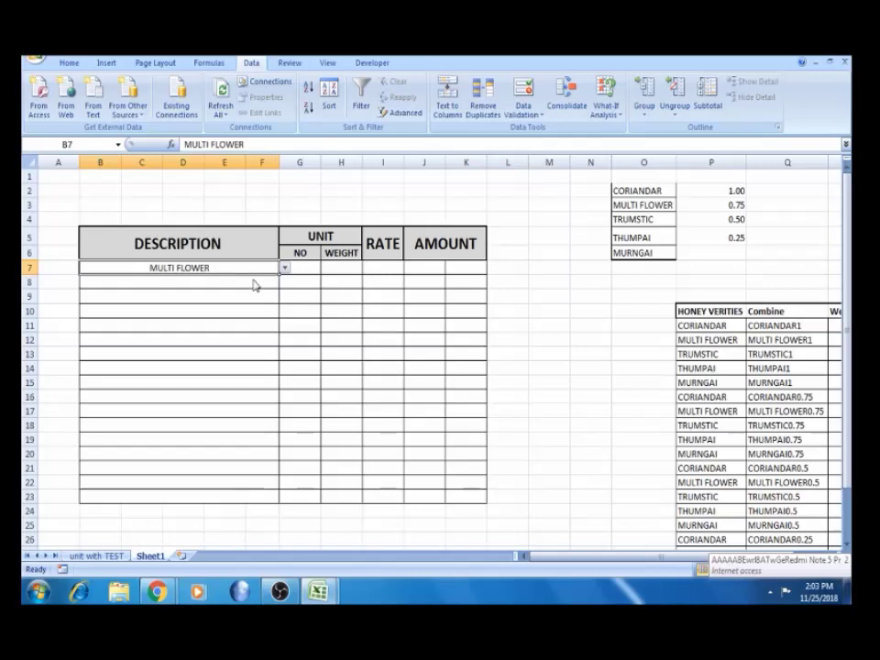
Enter 4 as the NO quantity in G7 and choose 0.50 as the weight in H7
click(308, 266)
text(4)
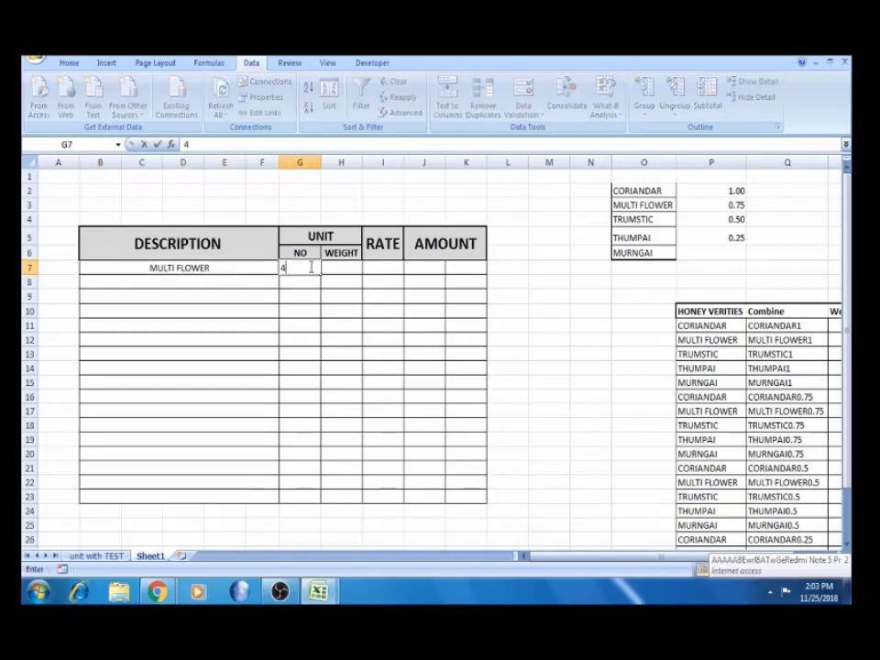
key(Tab)
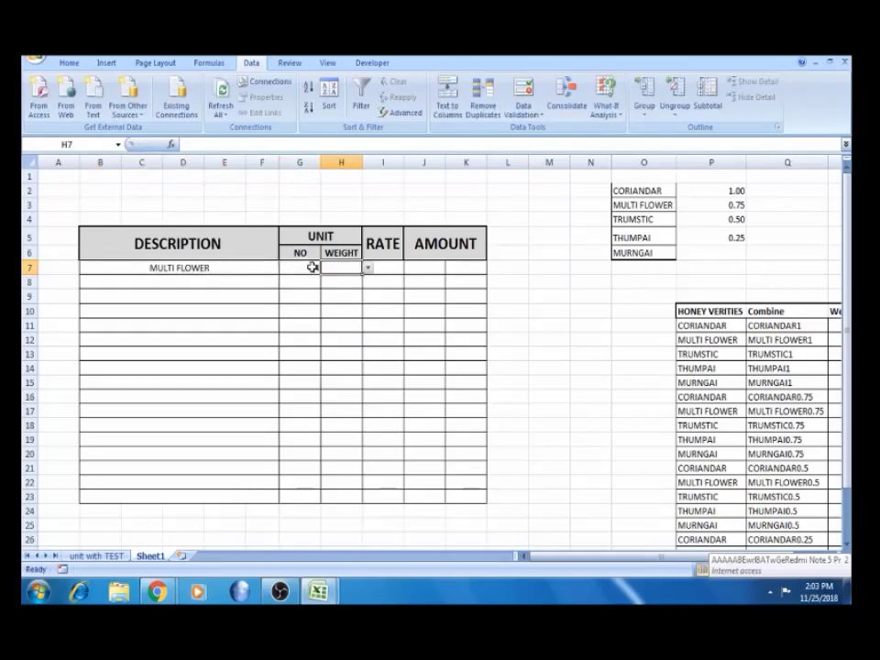
click(369, 268)
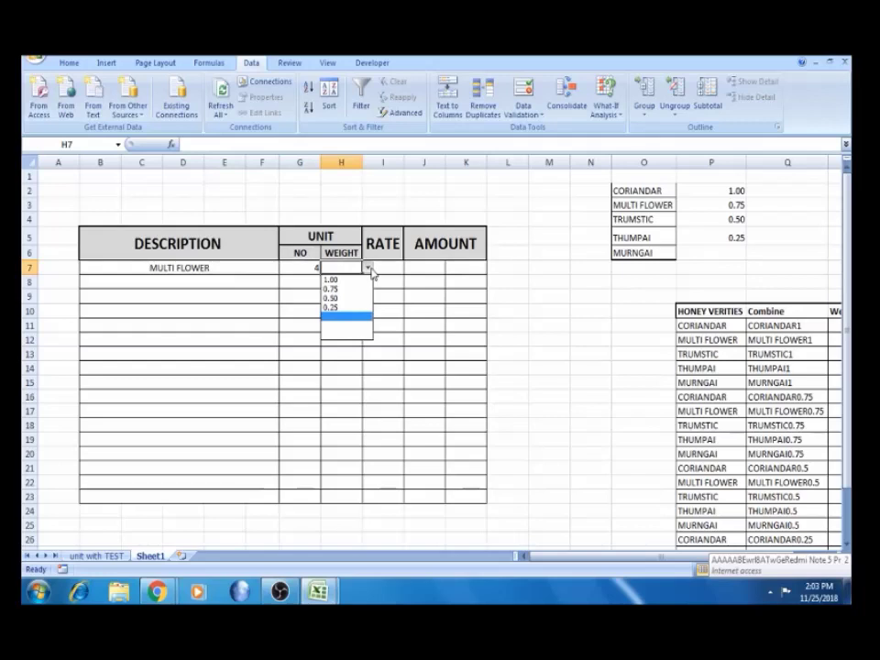
click(357, 299)
Begin a VLOOKUP formula in the RATE cell I7 with the combined lookup value B7&H7
click(393, 269)
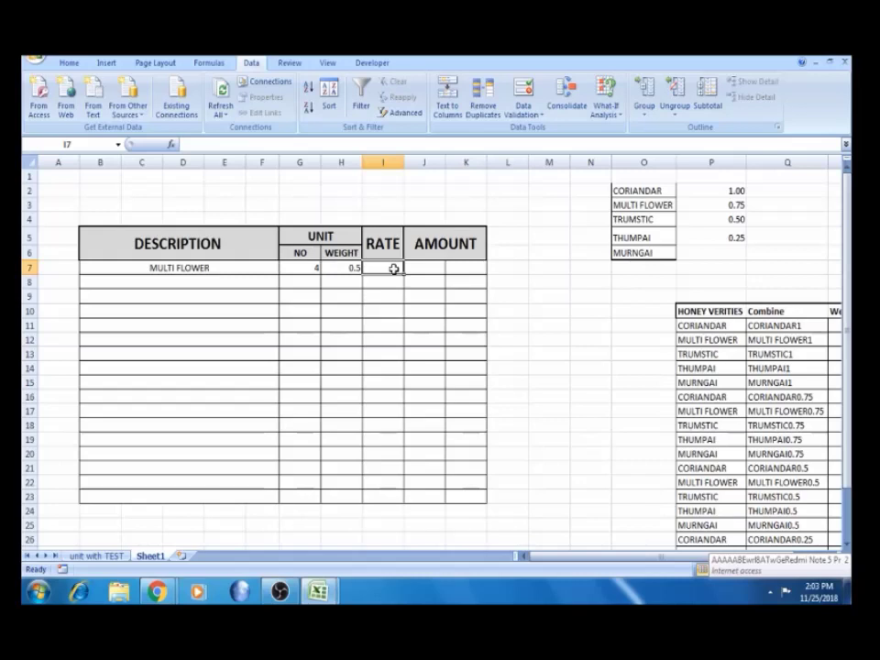
click(780, 327)
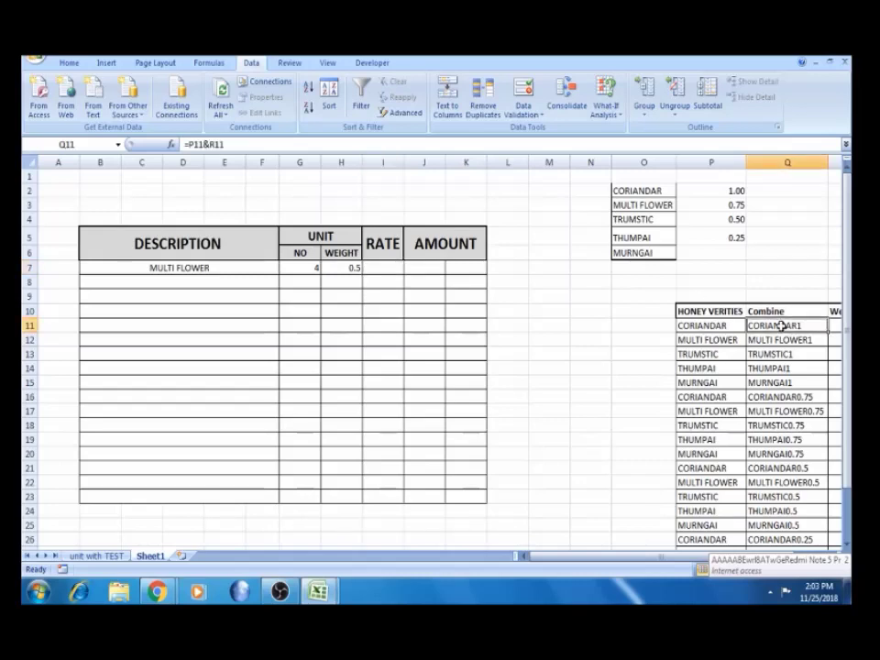
click(376, 269)
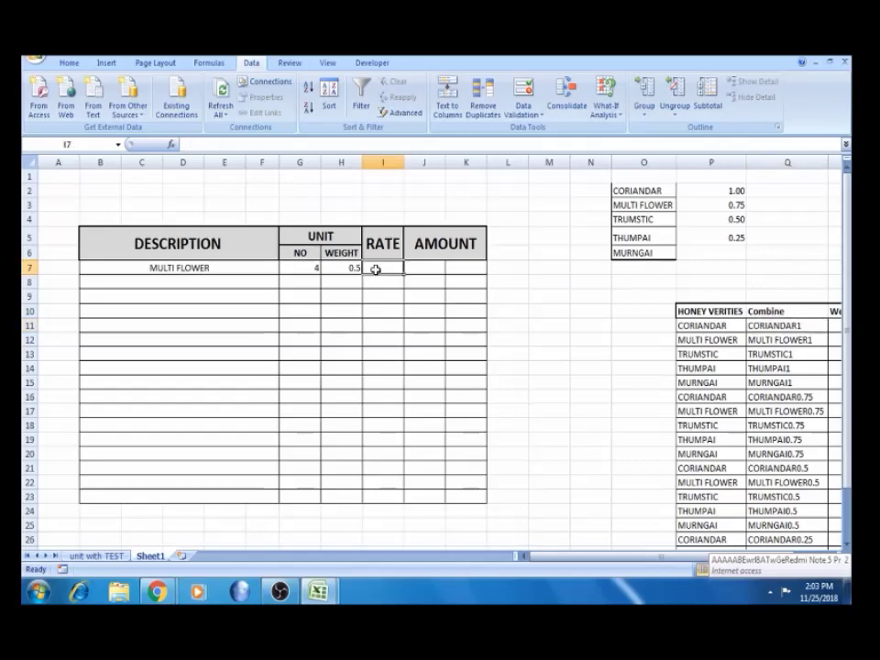
text(=)
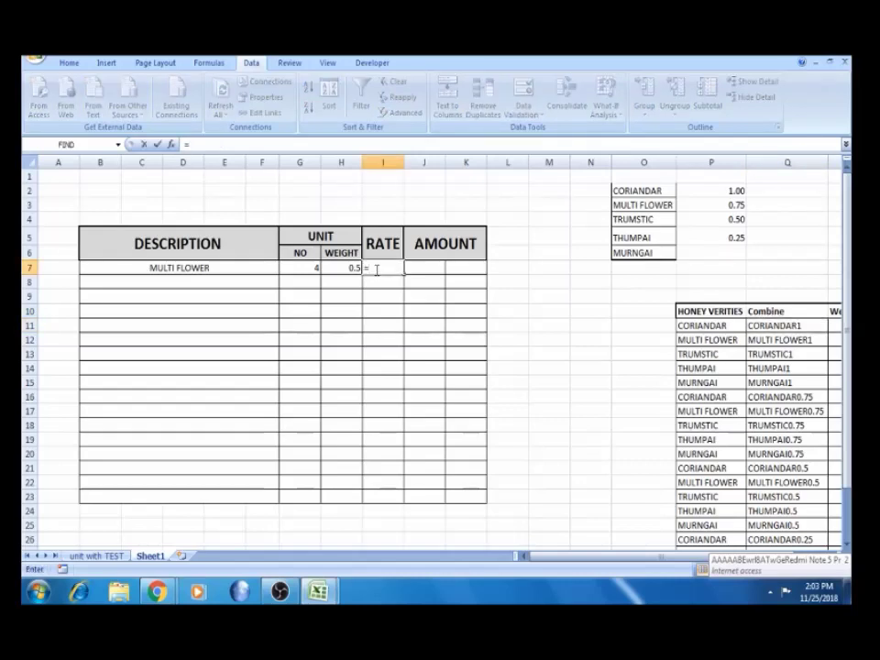
text(VL)
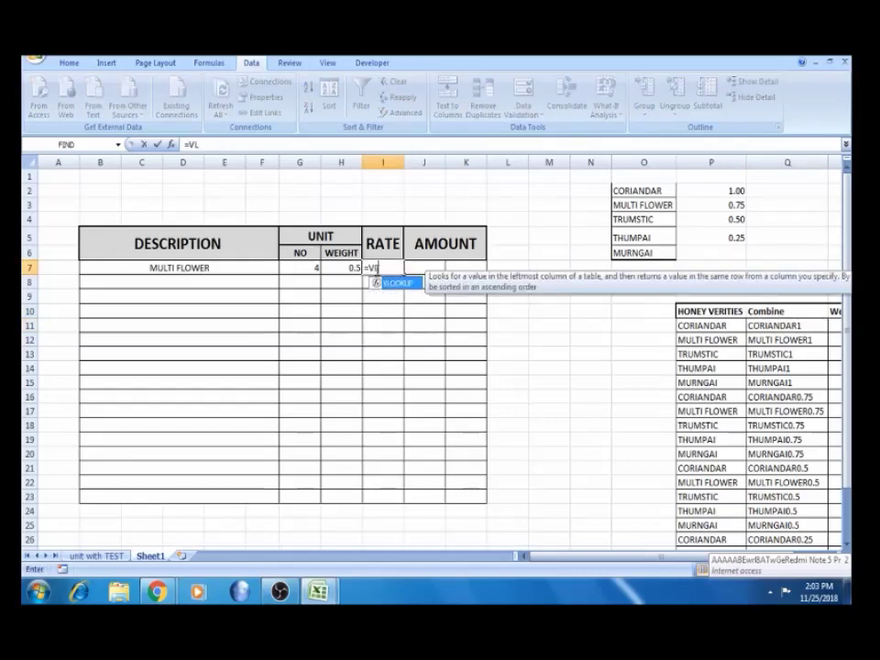
key(Tab)
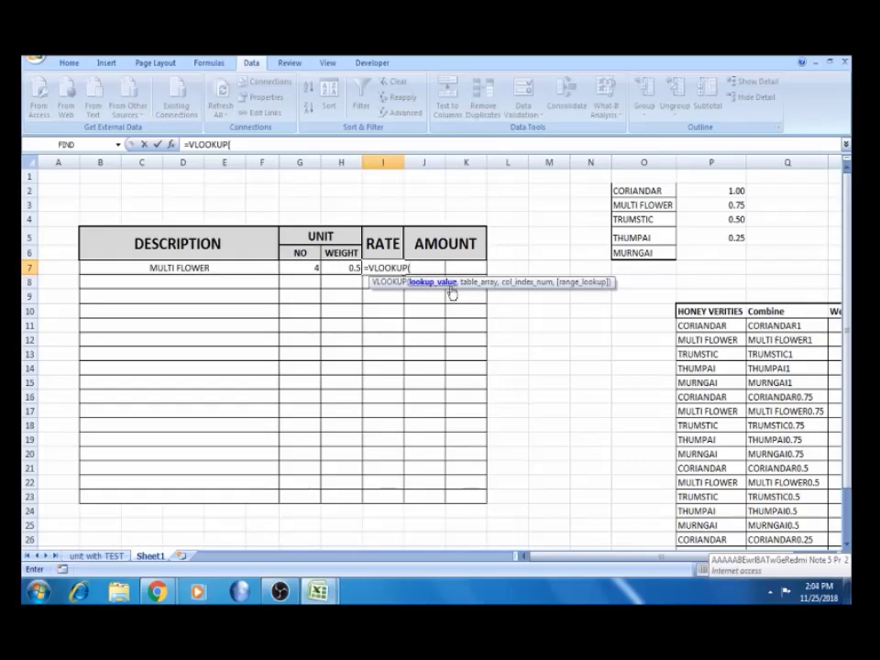
click(257, 268)
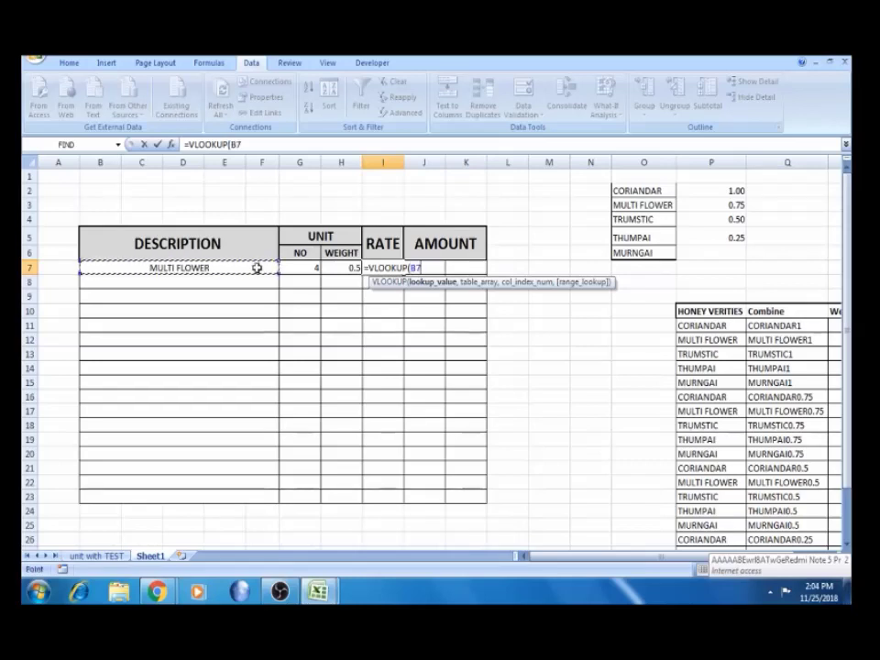
text(&)
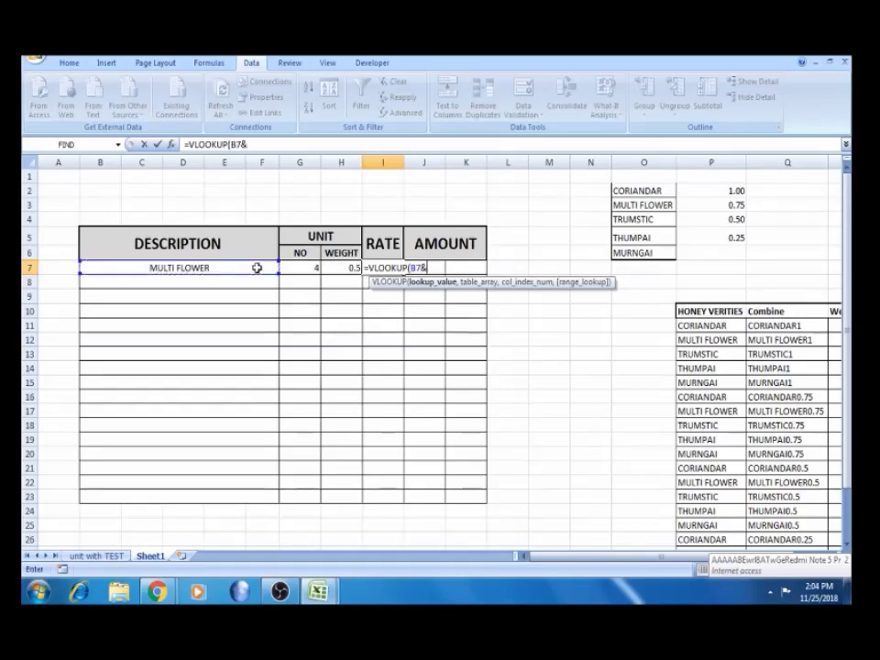
click(341, 268)
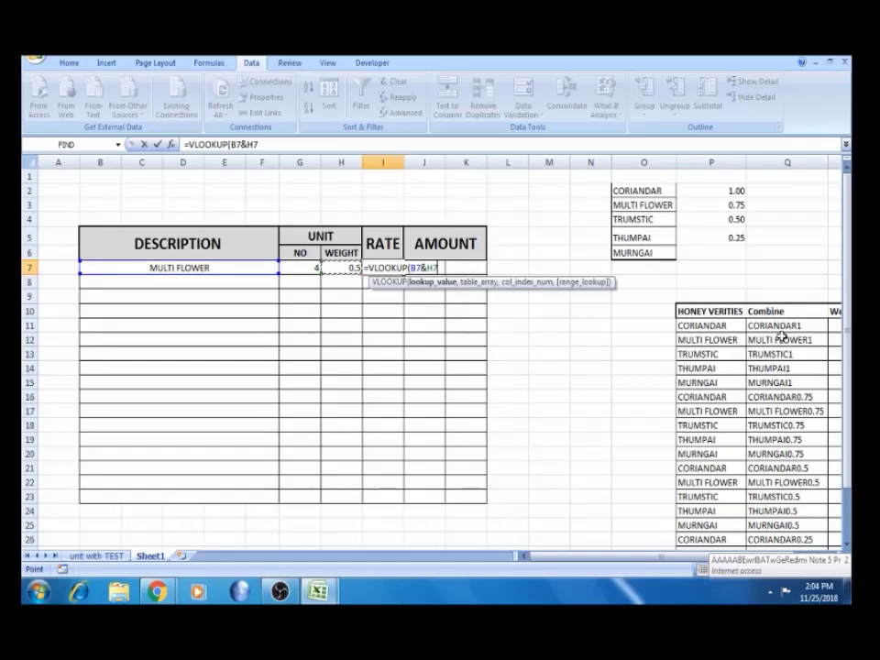
Complete the VLOOKUP in I7 with the absolute table range $Q$11:$S$47, column index 3 and exact match 0
text(,)
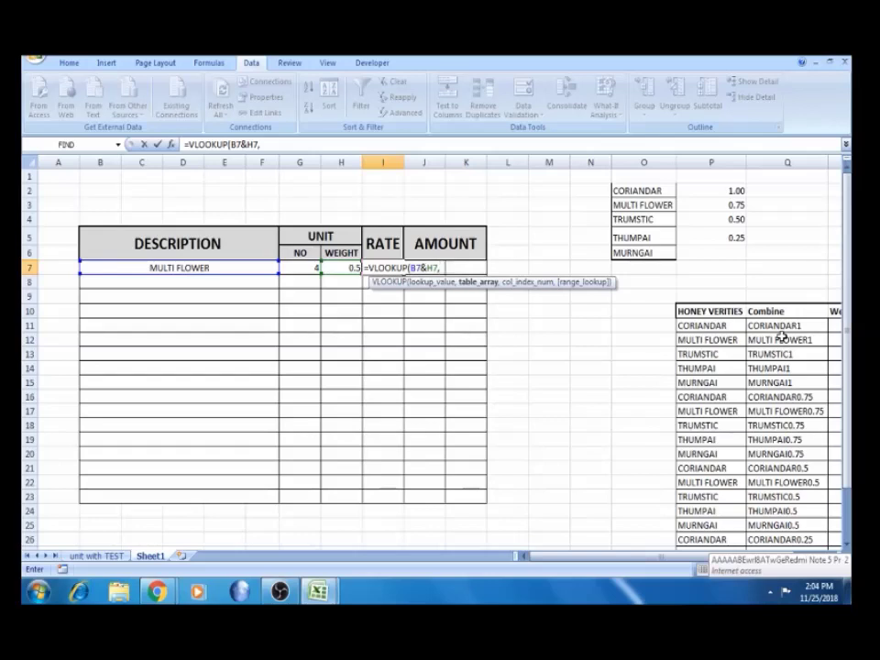
click(759, 325)
drag(759, 325, 759, 324)
key(F4)
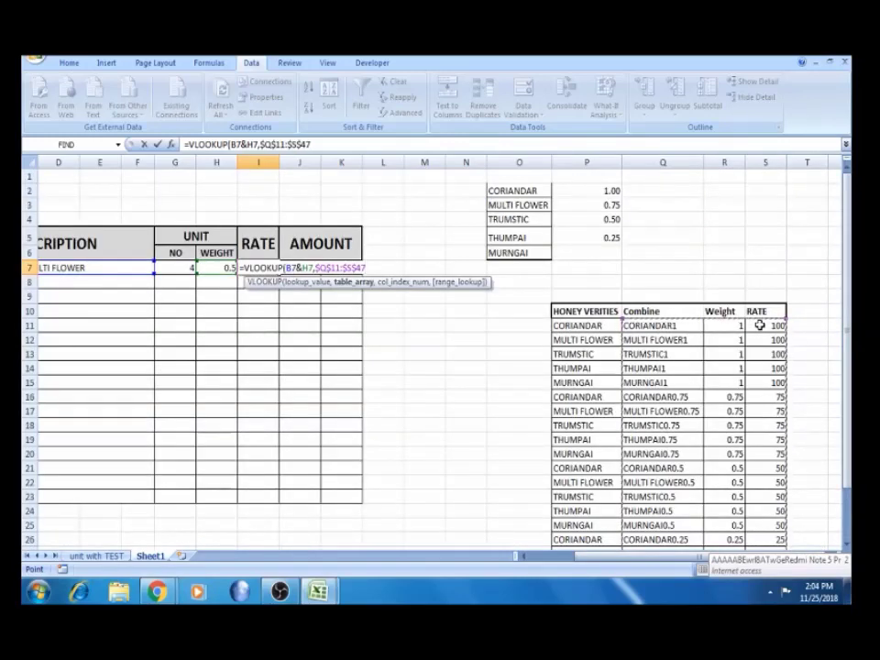
text(,3)
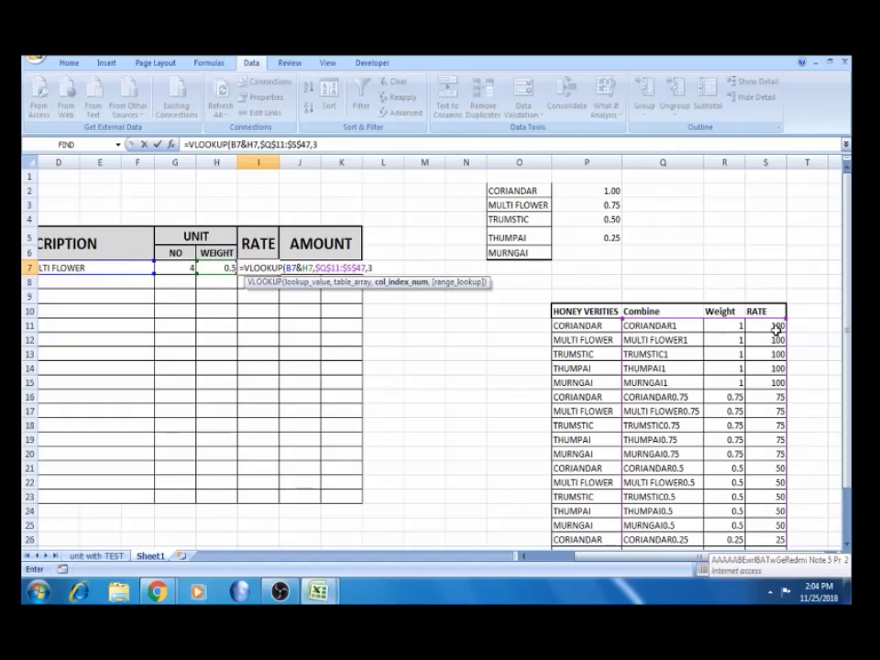
text(,0)
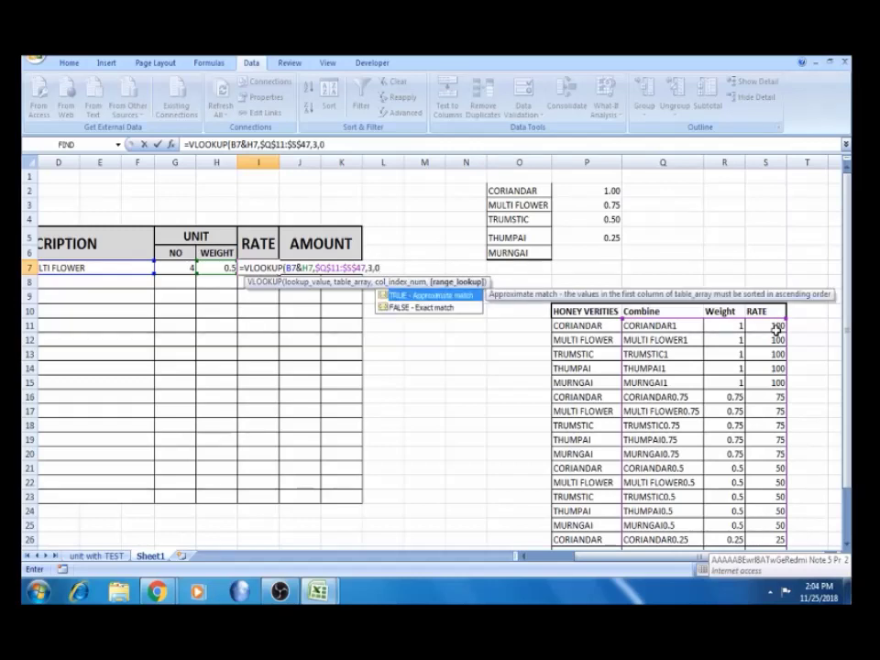
key(Return)
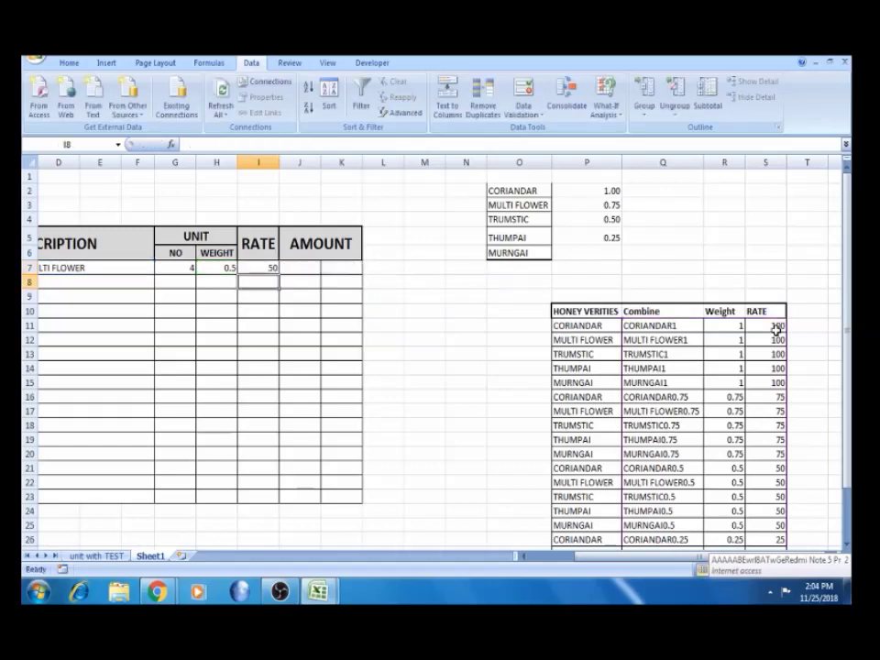
Check the looked-up rate in I7 against the 0.5 weight entries of the honey rate table
click(269, 267)
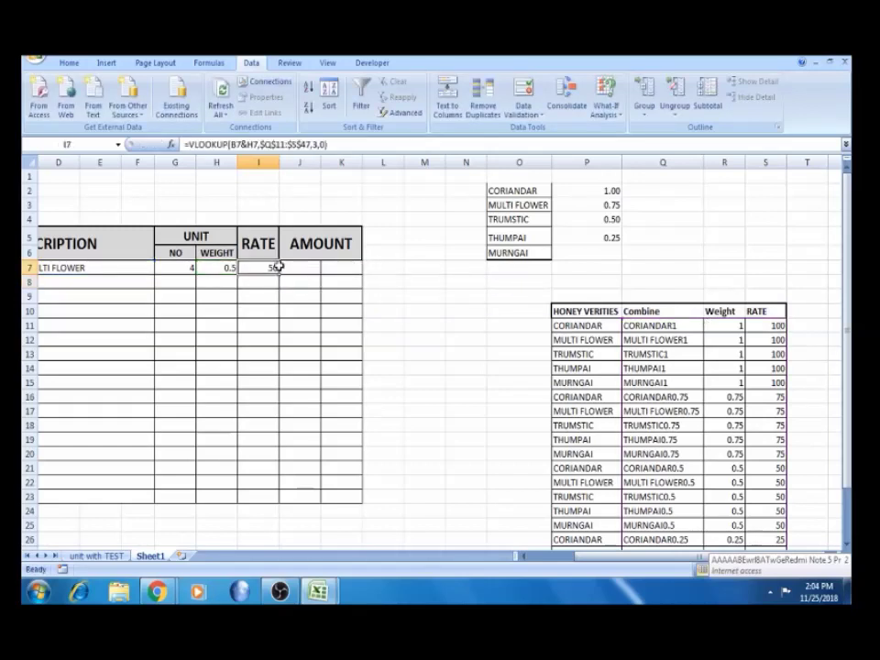
click(723, 464)
key(Down)
key(Down)
key(Down)
key(Down)
key(Down)
key(Down)
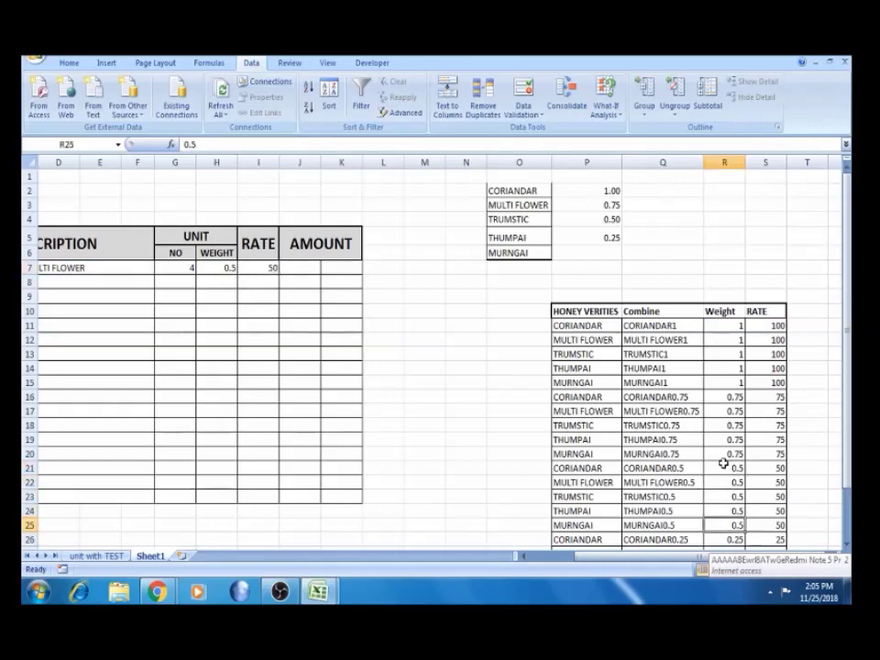
key(Up)
key(Up)
key(Up)
key(Up)
key(Up)
key(Left)
key(Left)
key(Right)
key(Right)
key(Right)
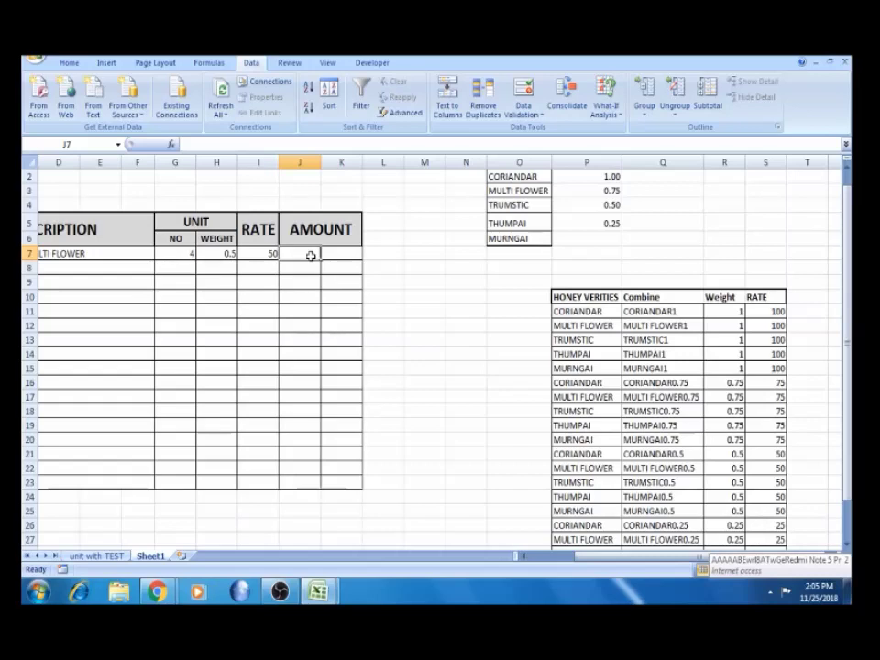
Calculate the first invoice row's amount in J7 with the formula =G7*I7
text(=)
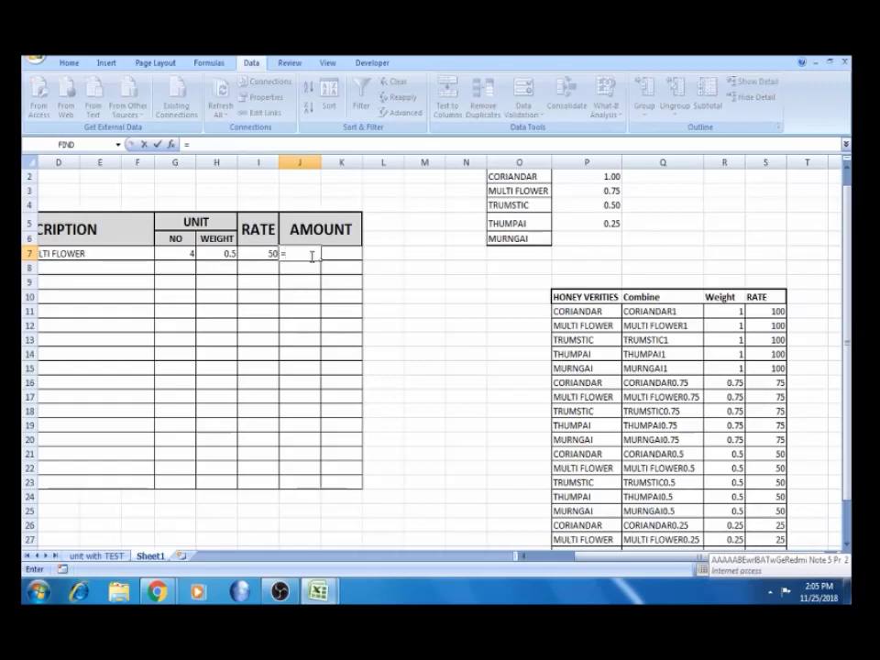
key(Left)
key(Left)
key(Left)
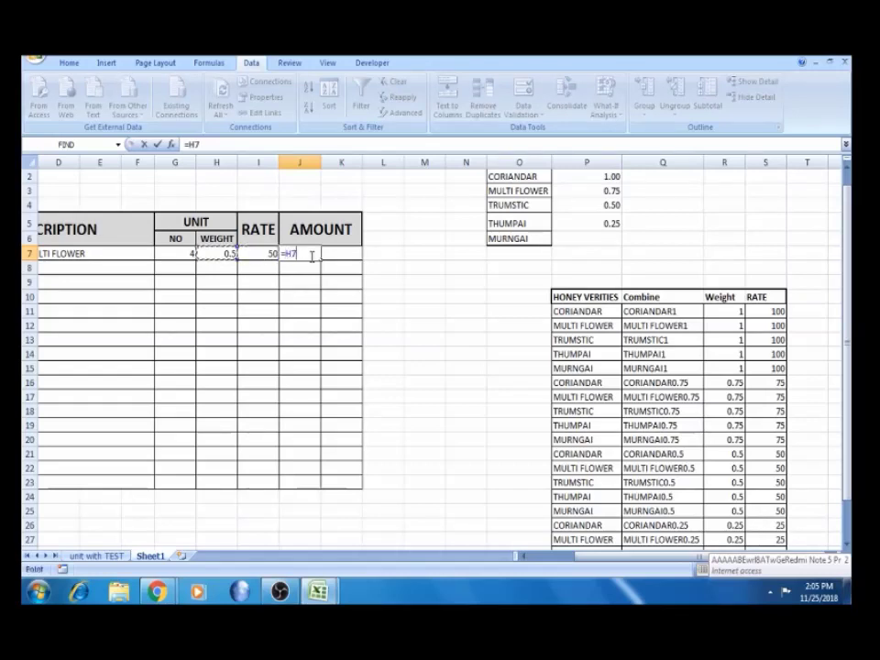
text(*)
click(256, 254)
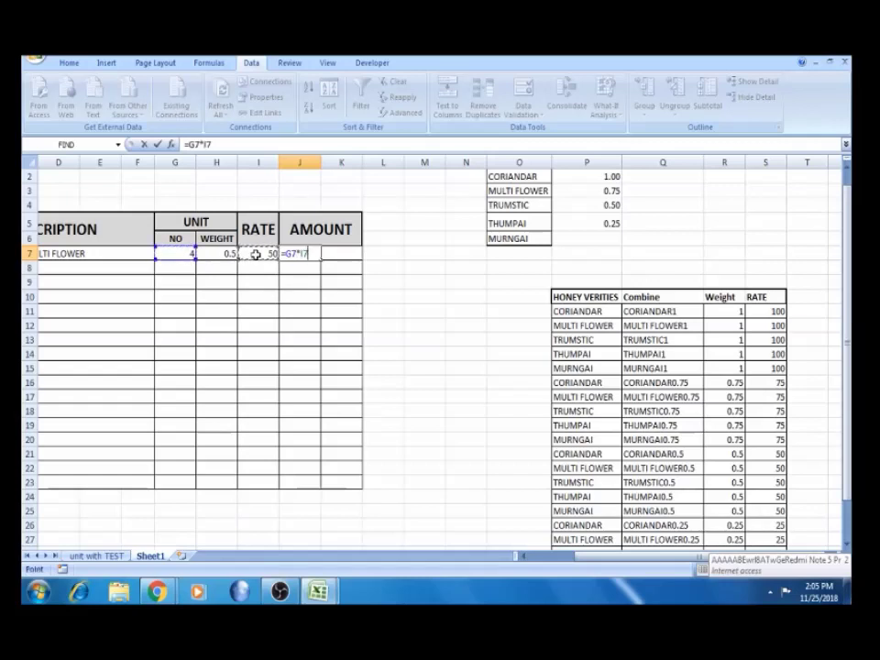
key(Return)
click(298, 254)
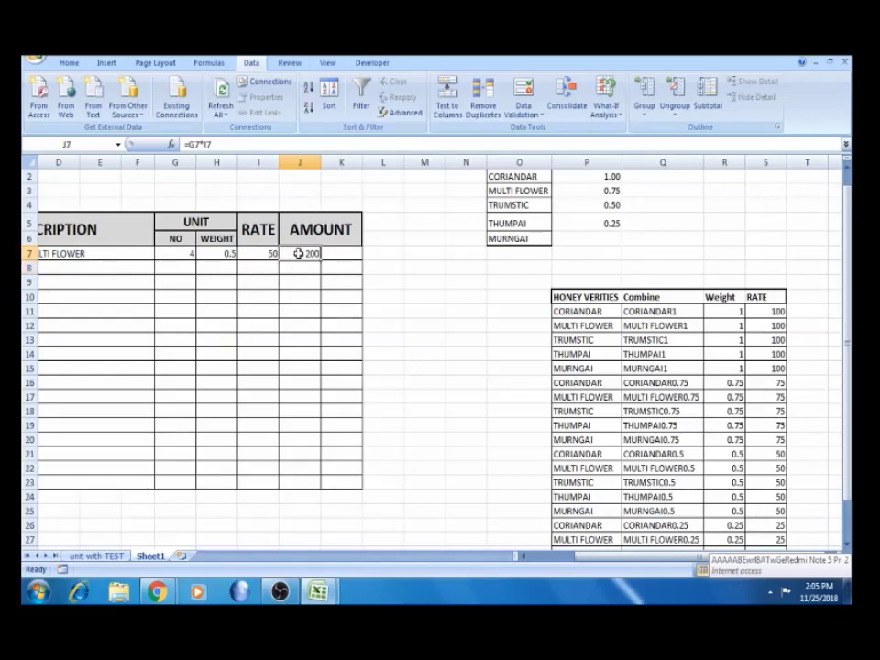
Enter 00 in K7, the second AMOUNT column of the first invoice row
click(342, 254)
text(00)
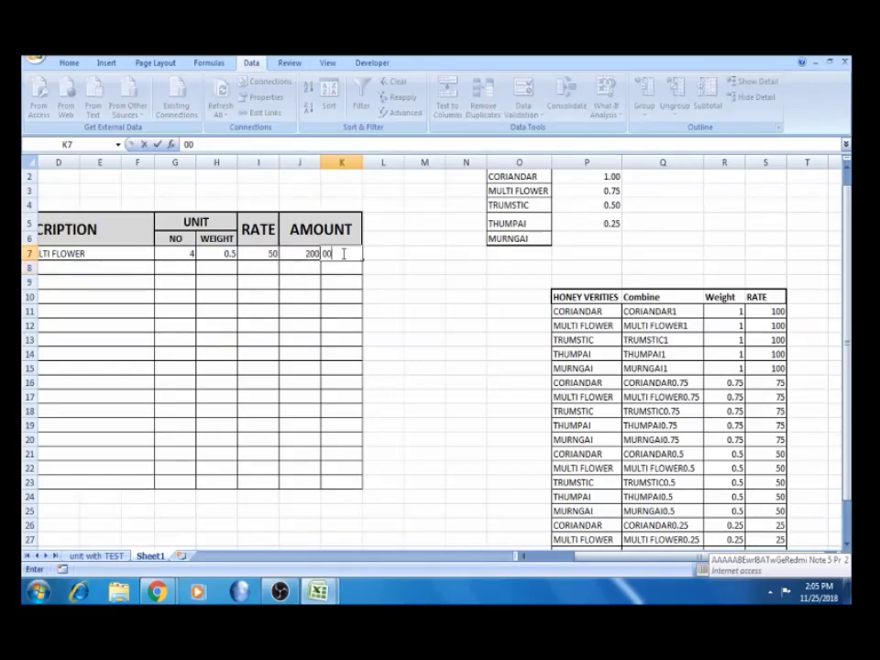
click(304, 264)
click(308, 253)
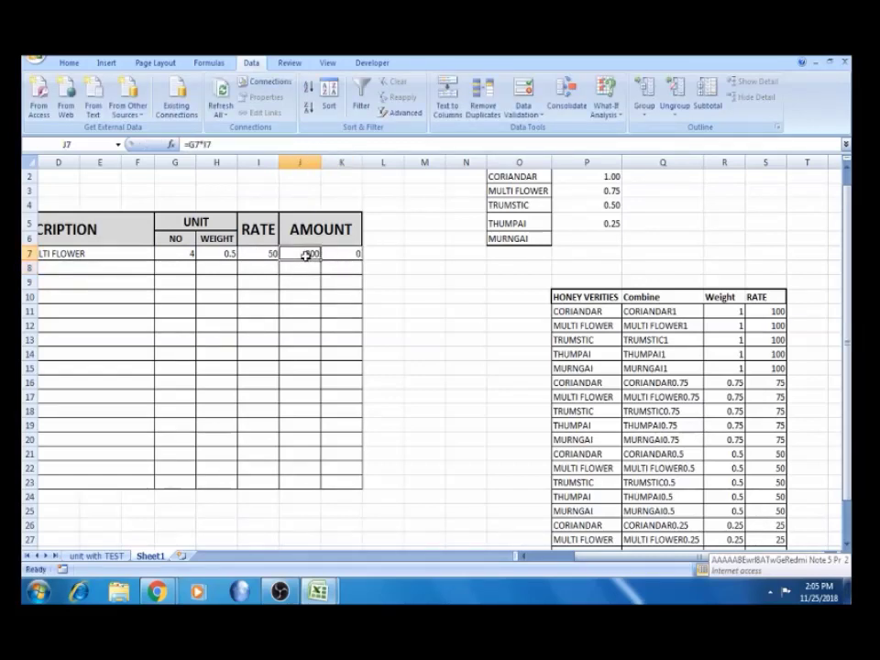
Choose THUMPAI from the variety dropdown as the description in B8 of the invoice's second row
click(122, 256)
key(Left)
click(119, 257)
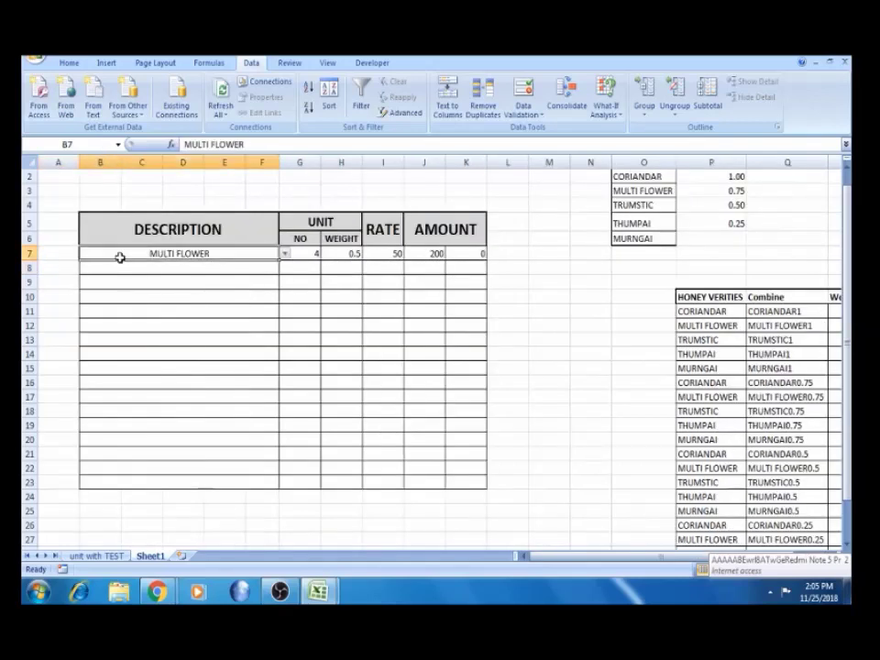
click(152, 268)
click(284, 268)
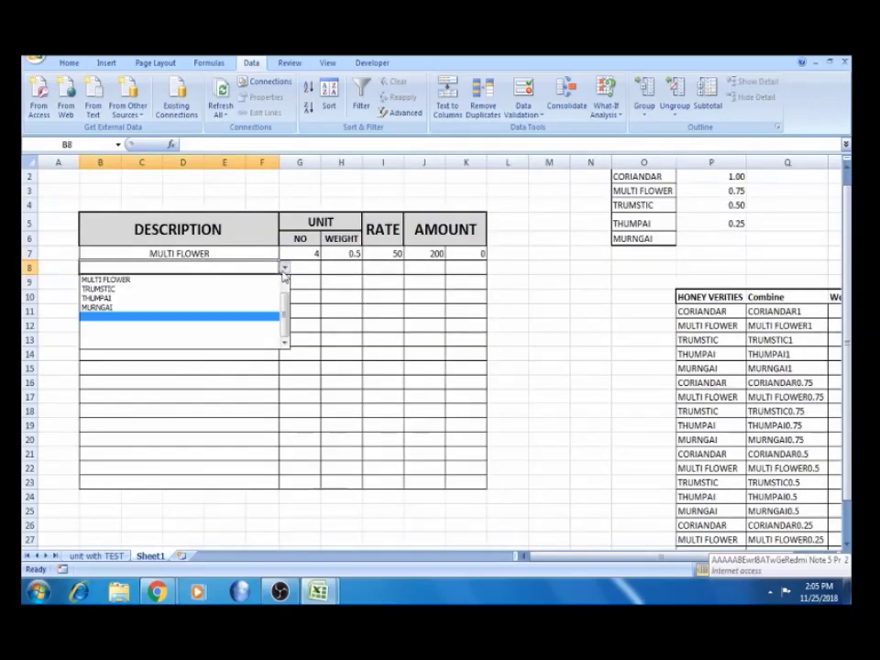
key(Up)
key(Up)
key(Return)
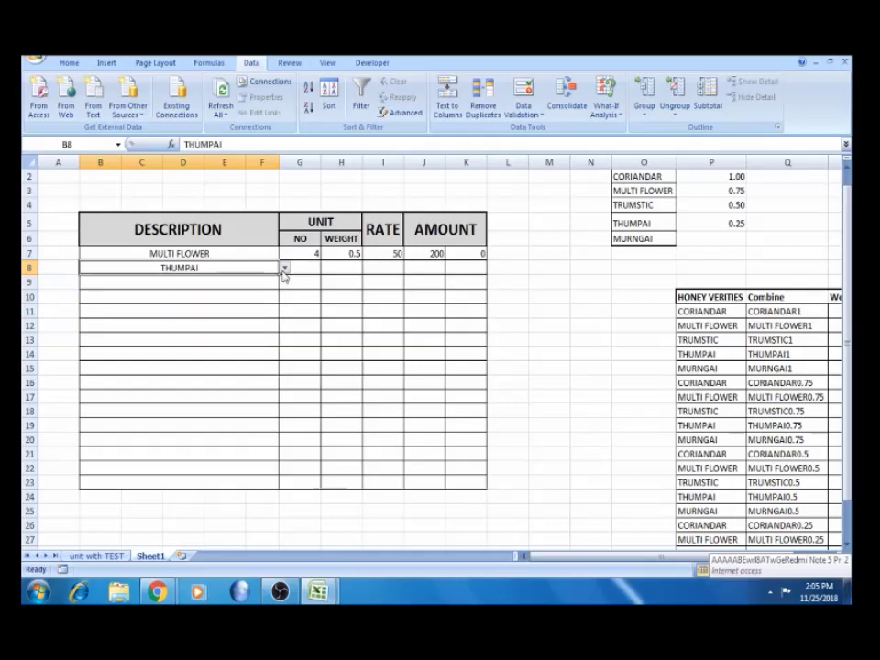
Enter 2 as the NO quantity in G8 for the THUMPAI row
click(298, 267)
text(2)
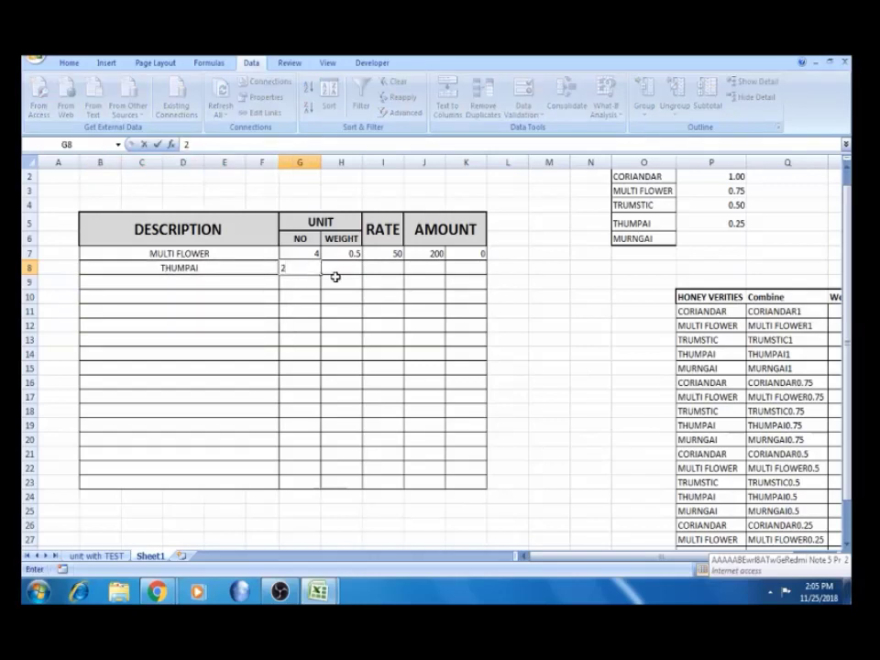
click(340, 273)
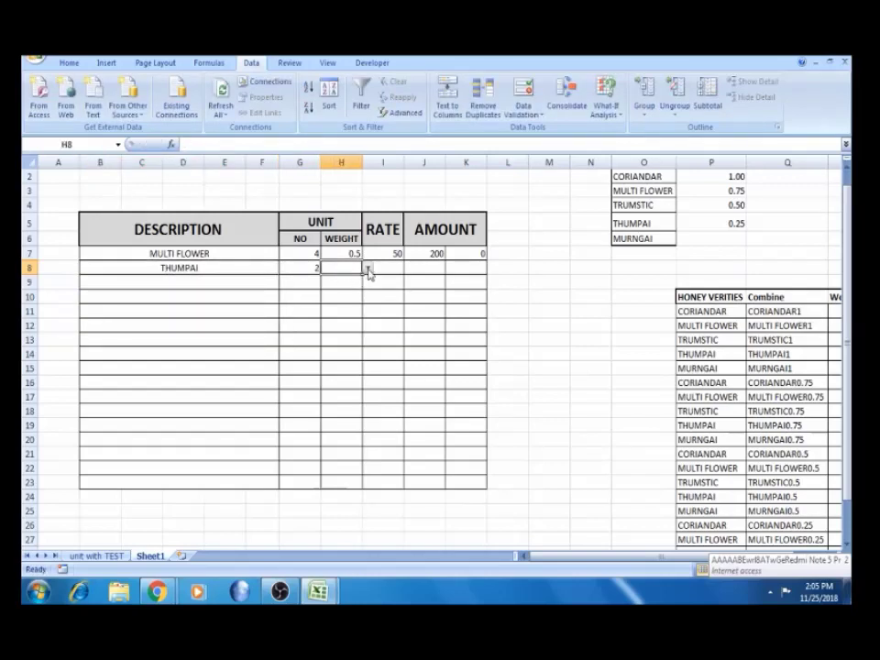
Choose 1 from the weight dropdown in H8 for the THUMPAI row
click(368, 268)
click(364, 282)
click(390, 268)
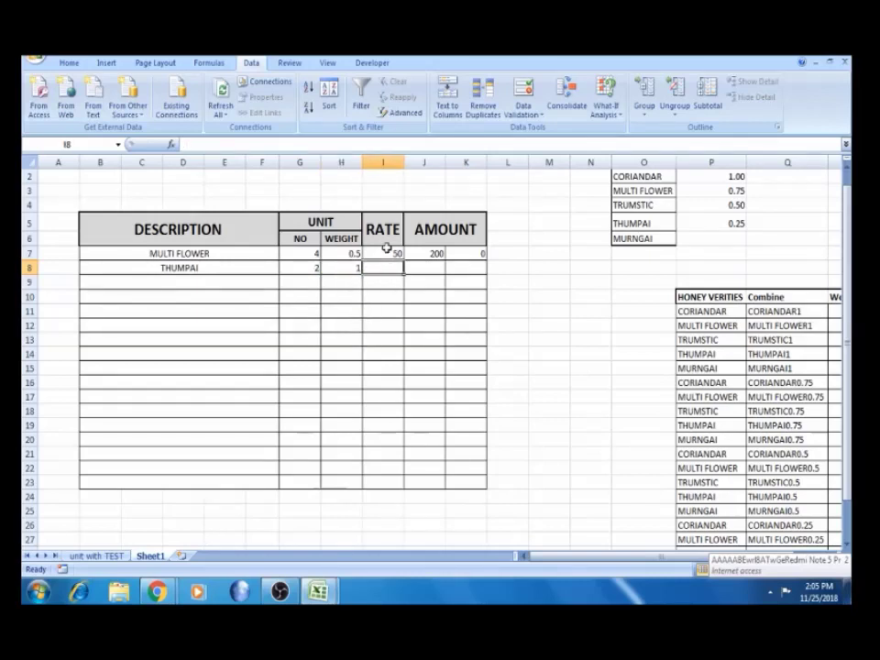
Fill the VLOOKUP rate formula from I7 down into I8 for the THUMPAI row
click(386, 252)
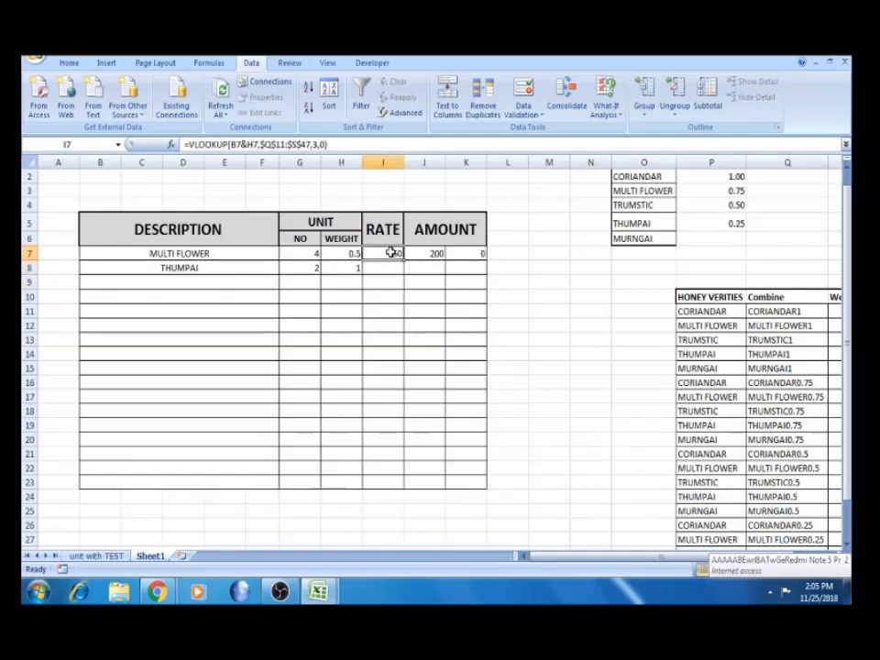
drag(401, 261, 401, 269)
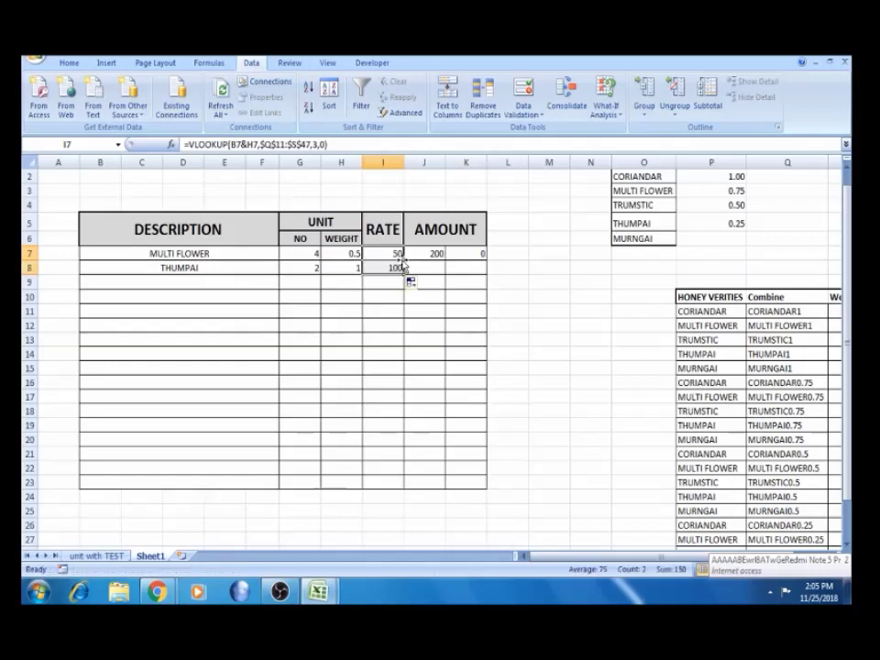
click(397, 265)
Fill both AMOUNT cells, J7 and K7, down into the THUMPAI row in J8 and K8
click(424, 256)
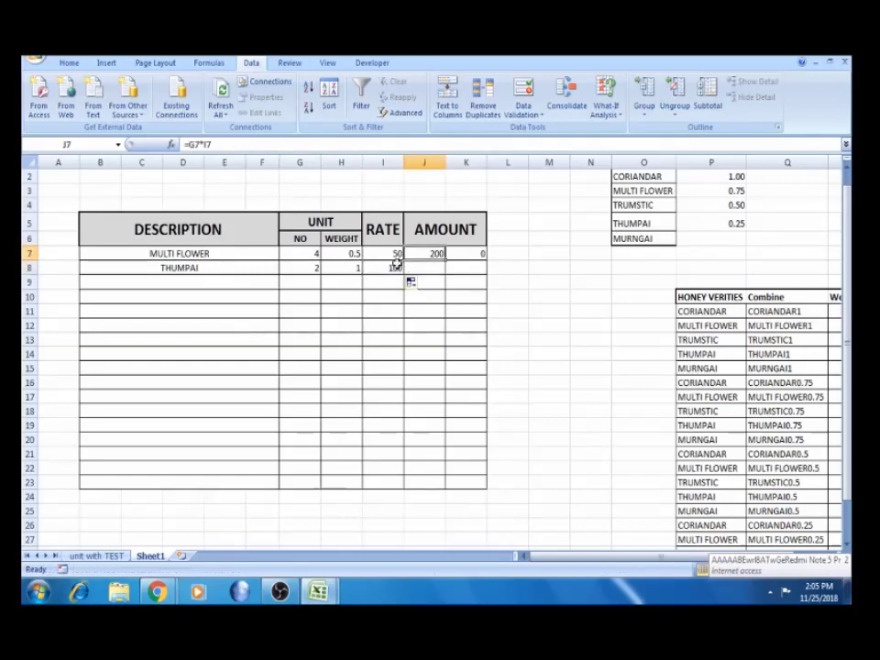
drag(446, 262, 446, 274)
click(469, 256)
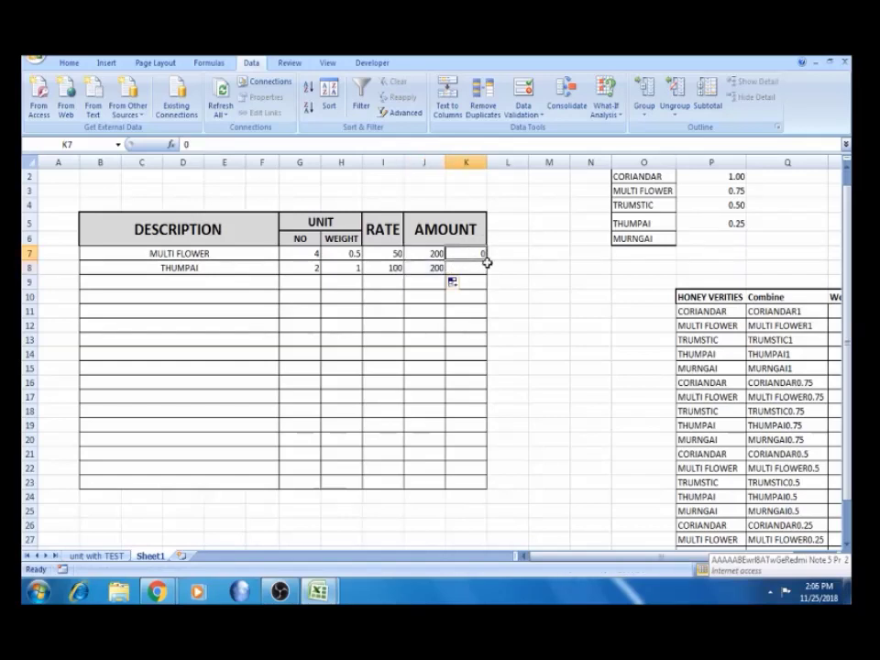
drag(487, 261, 487, 269)
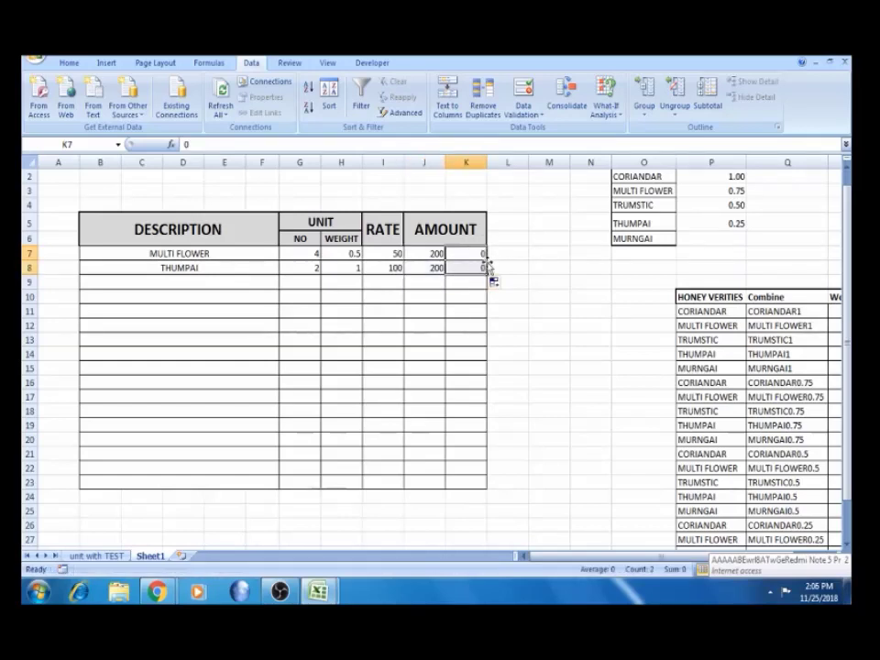
Change the THUMPAI row's weight in H8 to 0.75 using its dropdown
click(344, 267)
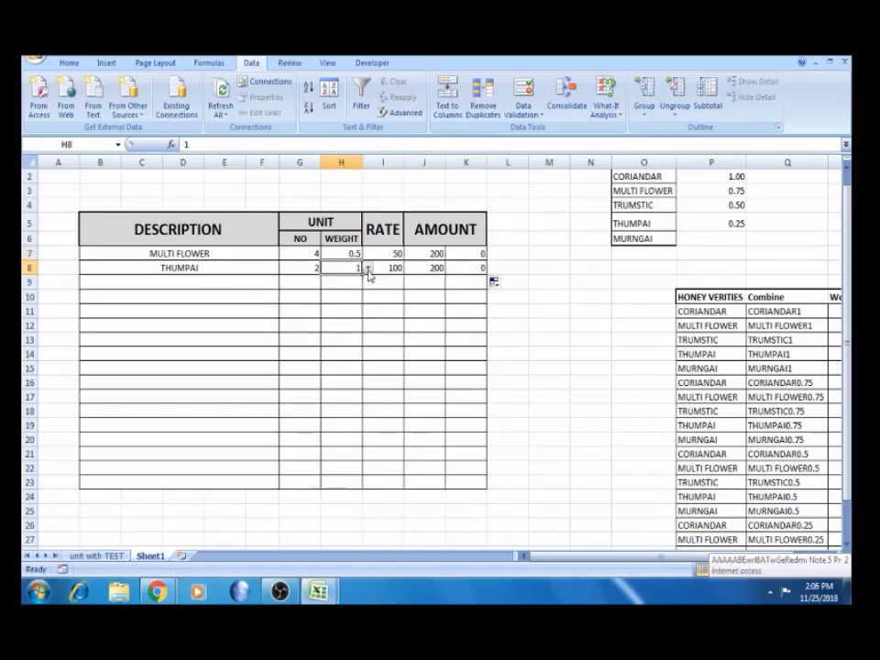
click(367, 267)
key(Down)
key(Return)
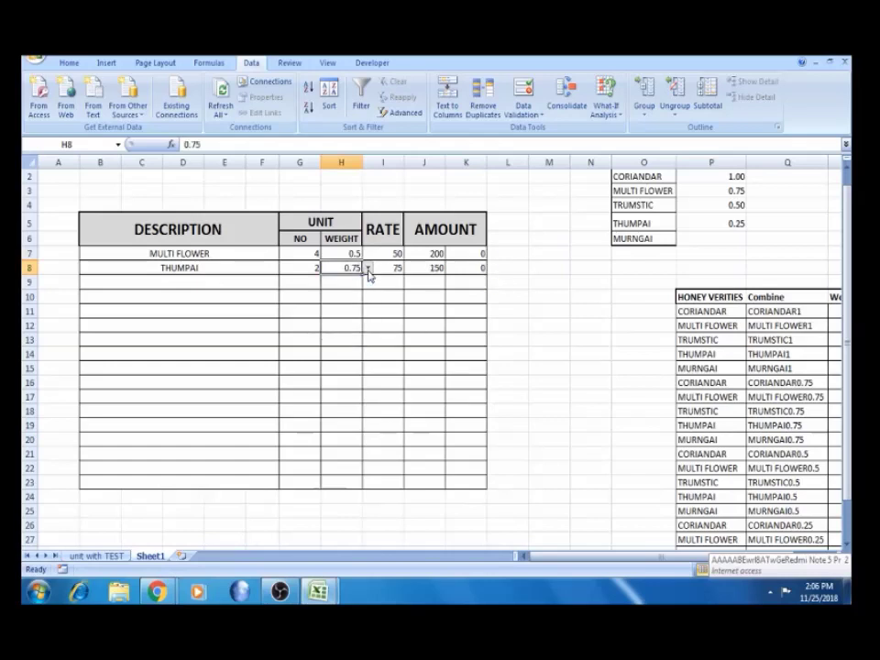
click(433, 263)
Set the THUMPAI row's NO quantity in G8 to 3 and check its amount formula in J8
click(305, 266)
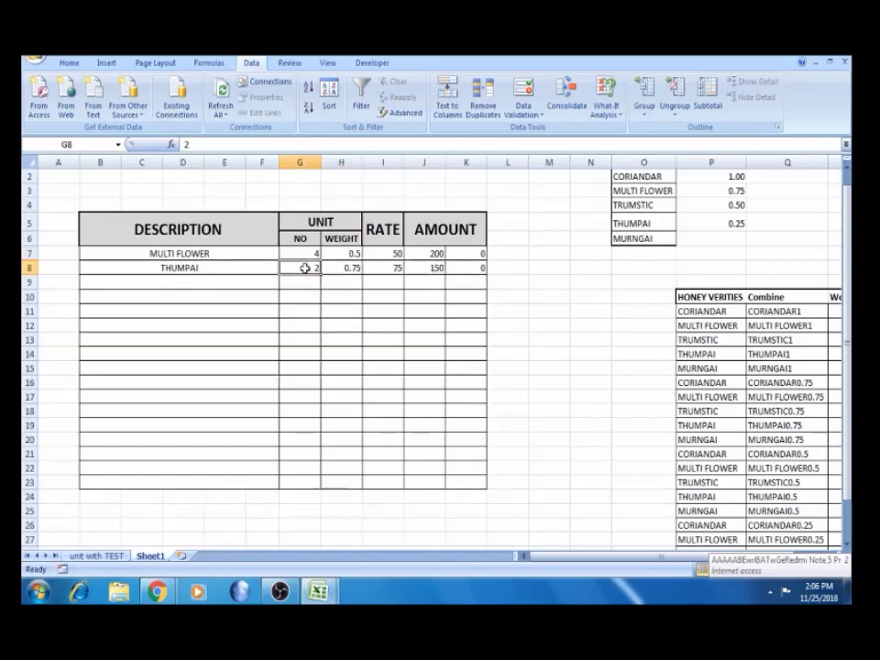
text(3)
click(304, 290)
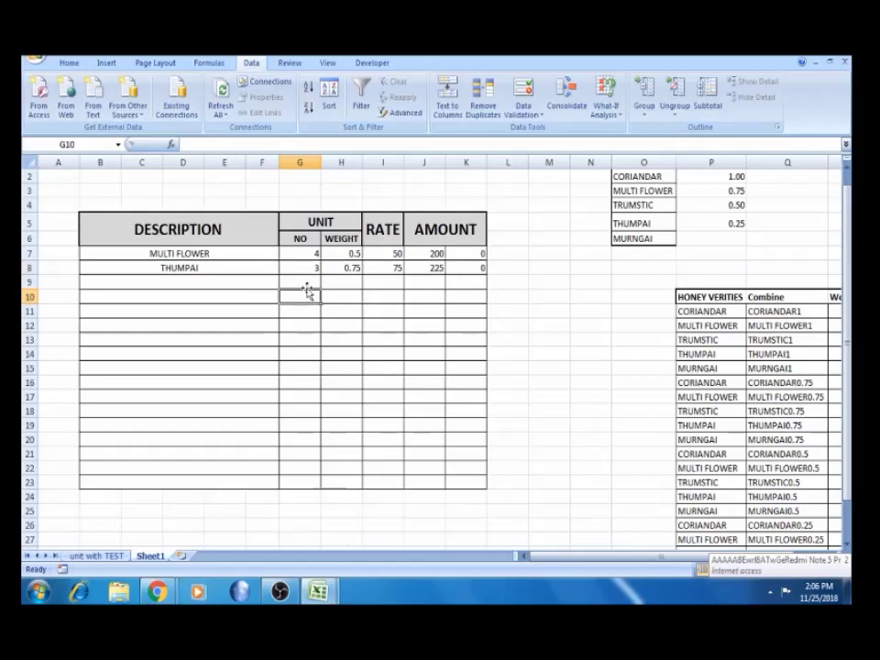
click(433, 266)
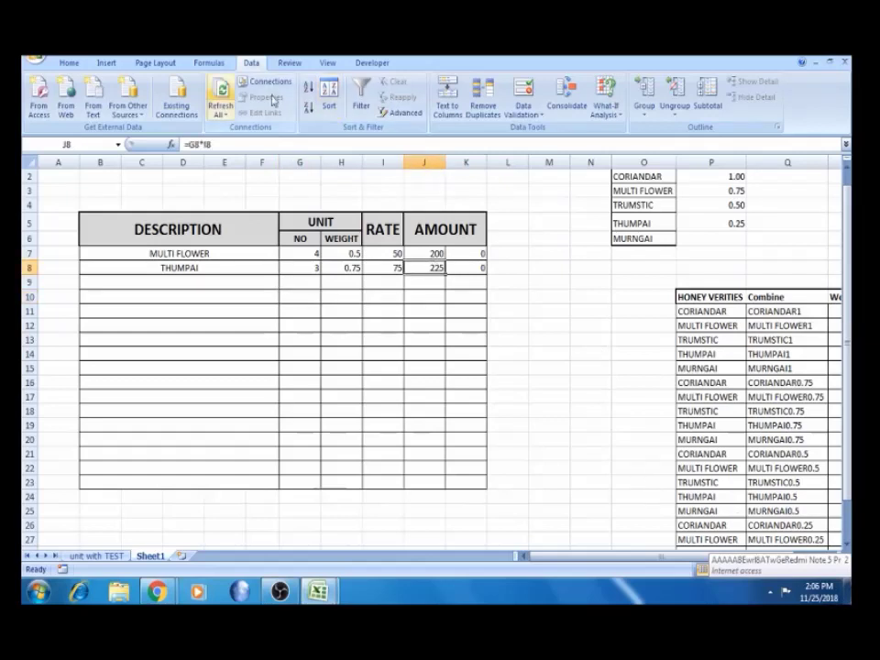
Zoom to the THUMPAI amount in J8 to inspect it, and restore the sheet to 100% zoom
click(327, 64)
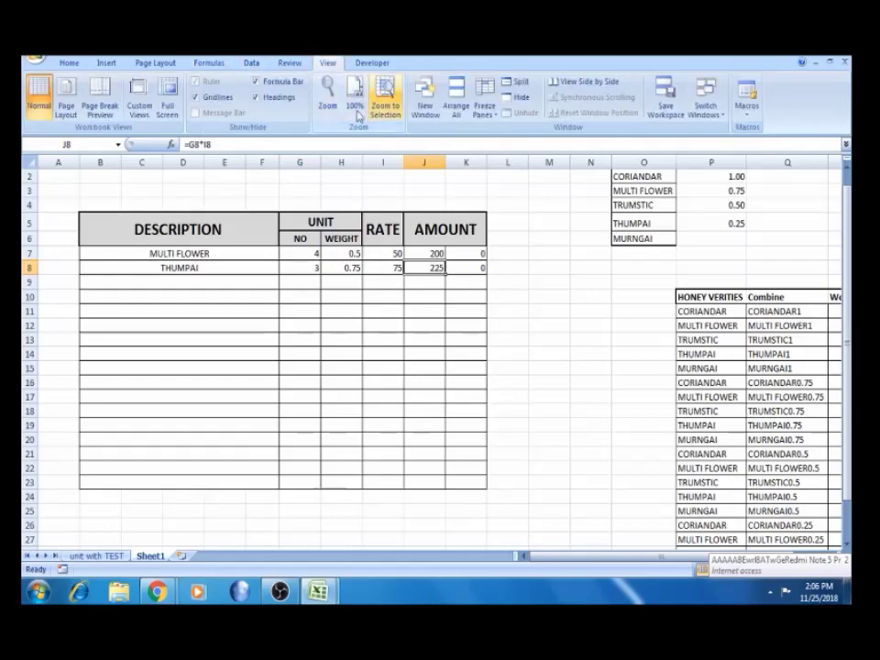
click(385, 110)
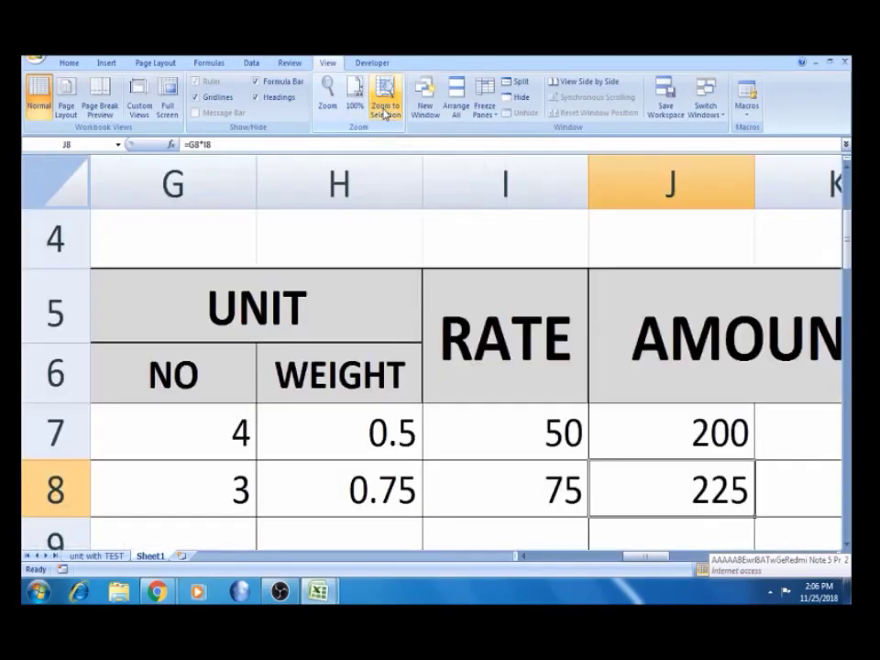
click(354, 94)
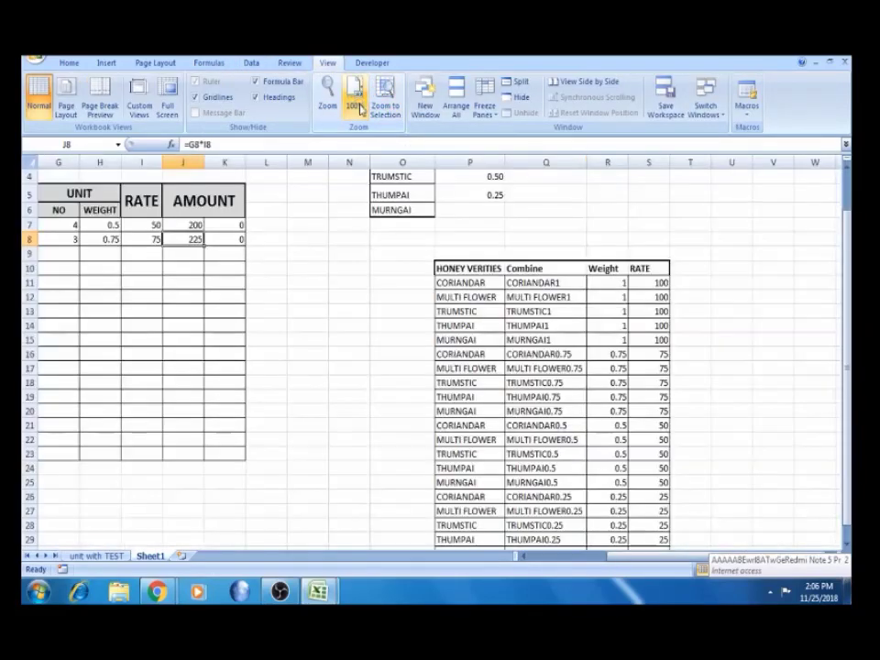
click(268, 231)
key(Left)
key(Left)
key(Left)
key(Left)
key(Left)
key(Left)
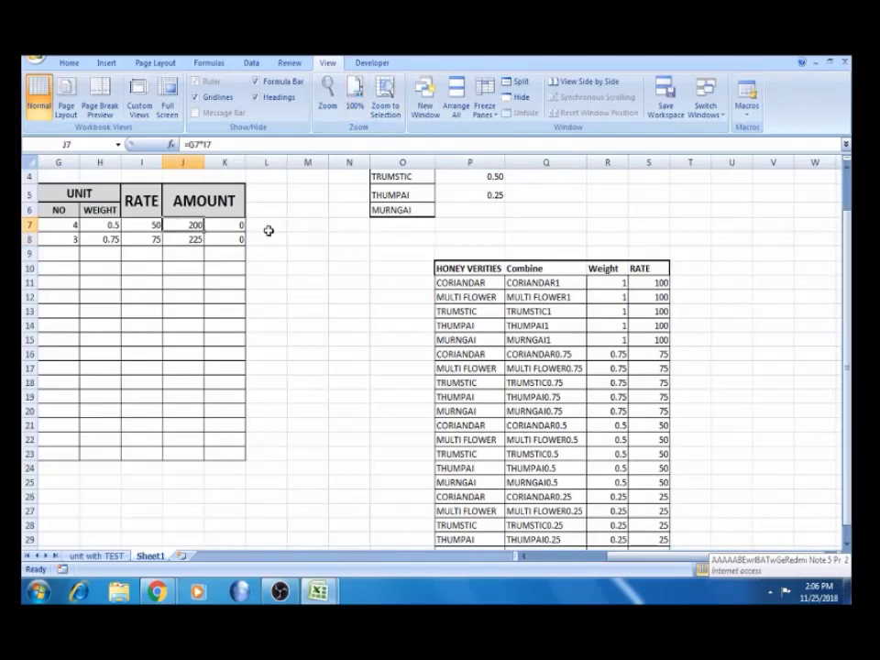
key(Left)
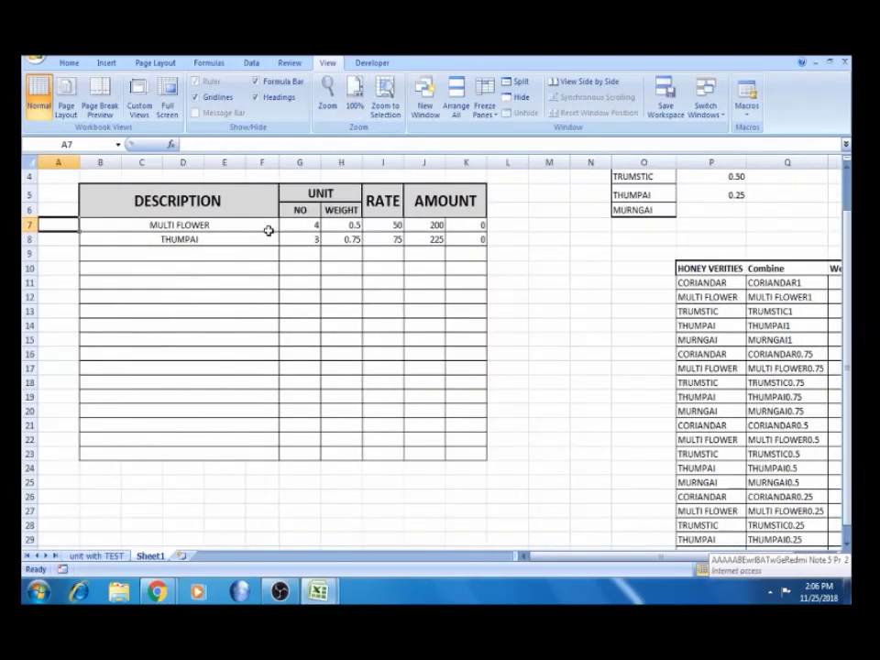
Compare the THUMPAI 0.75 entry in the honey rate table with the invoice's rate in I8 and amount in J8
click(251, 252)
click(312, 239)
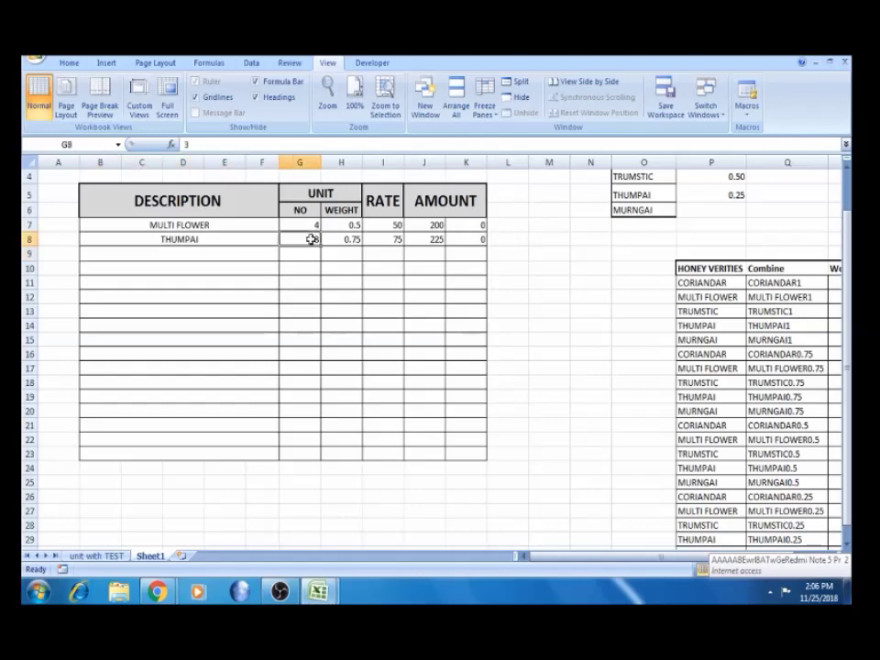
click(273, 238)
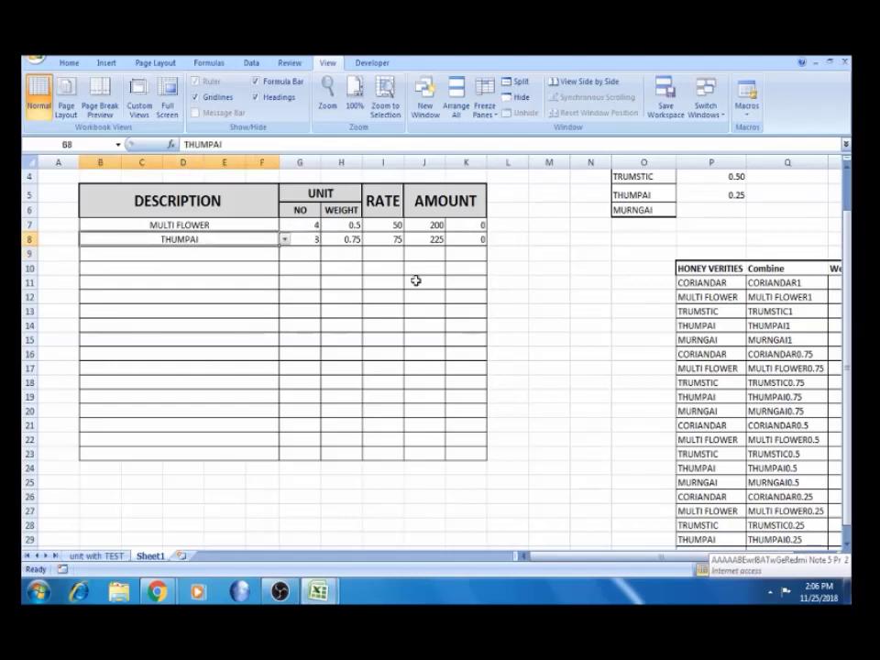
click(779, 397)
key(Right)
key(Right)
key(Right)
key(Down)
key(Left)
key(Left)
key(Up)
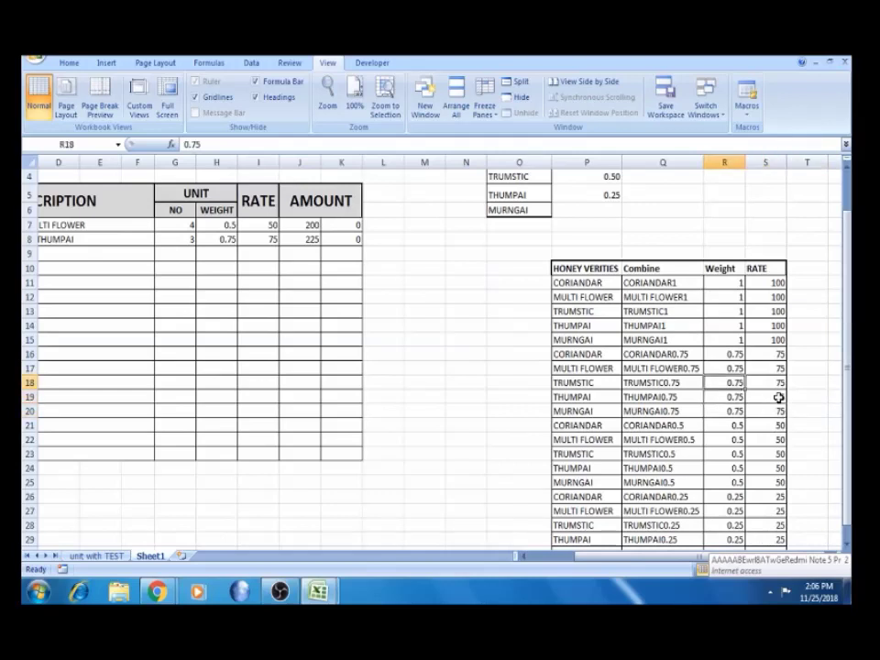
key(Left)
key(Left)
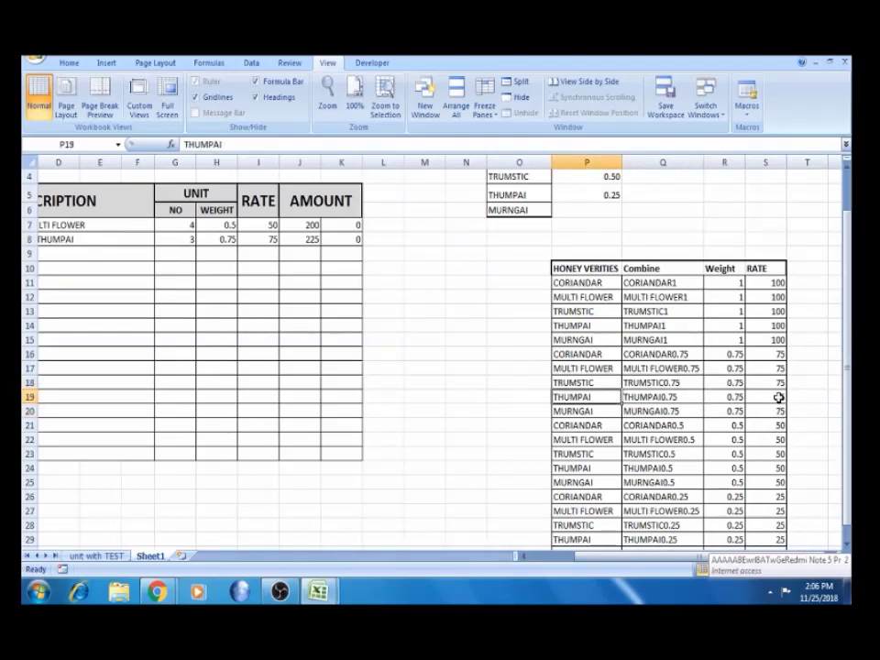
key(Right)
key(Right)
key(Right)
key(Right)
key(Left)
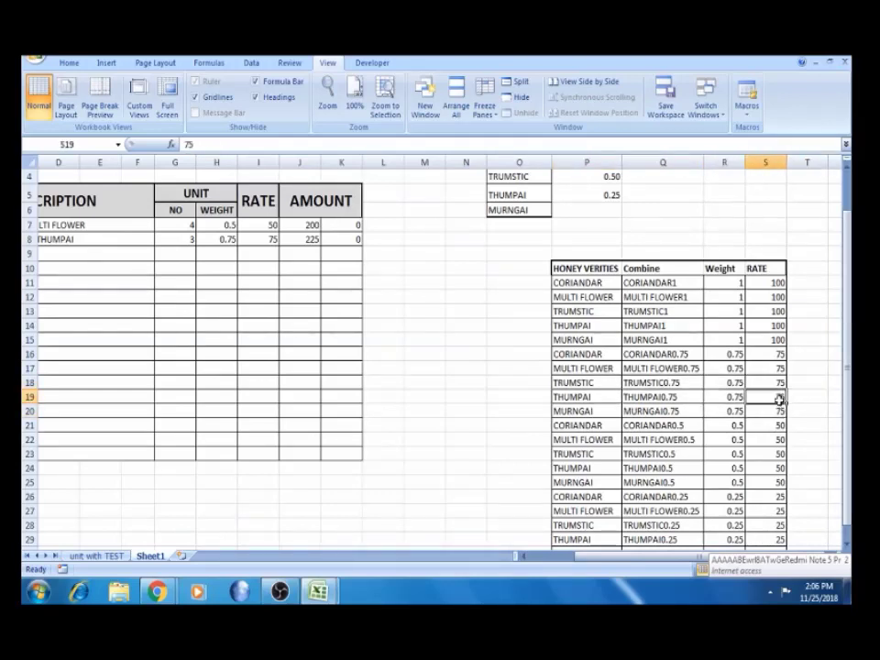
click(274, 239)
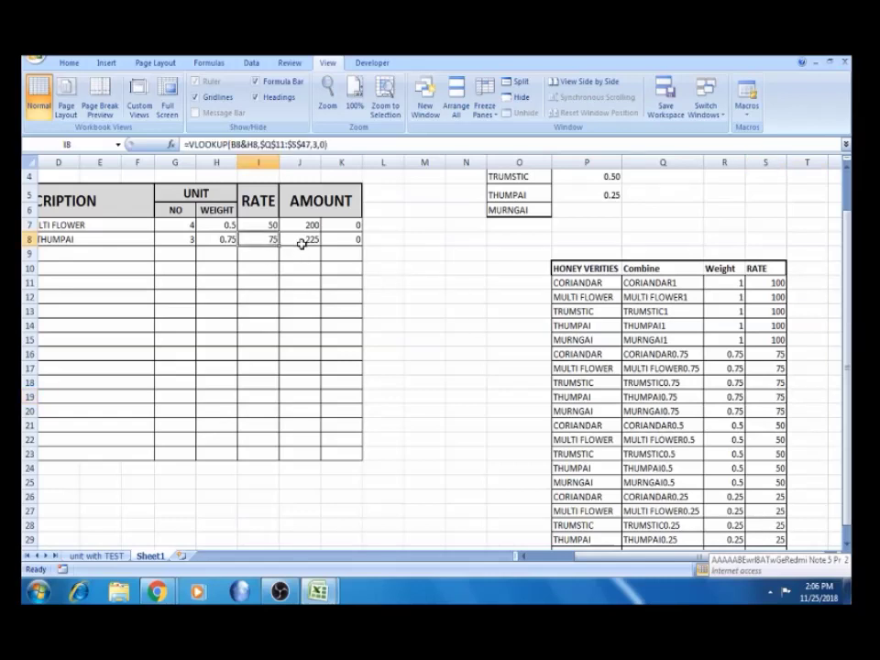
click(305, 240)
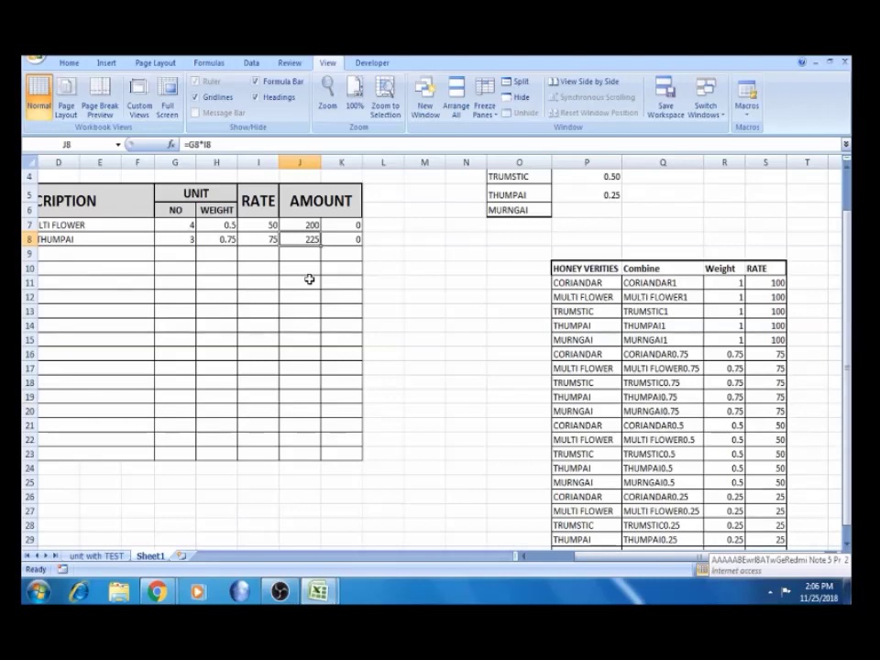
Apply a Thick Box Border around the invoice body B7:K23
click(87, 238)
key(Left)
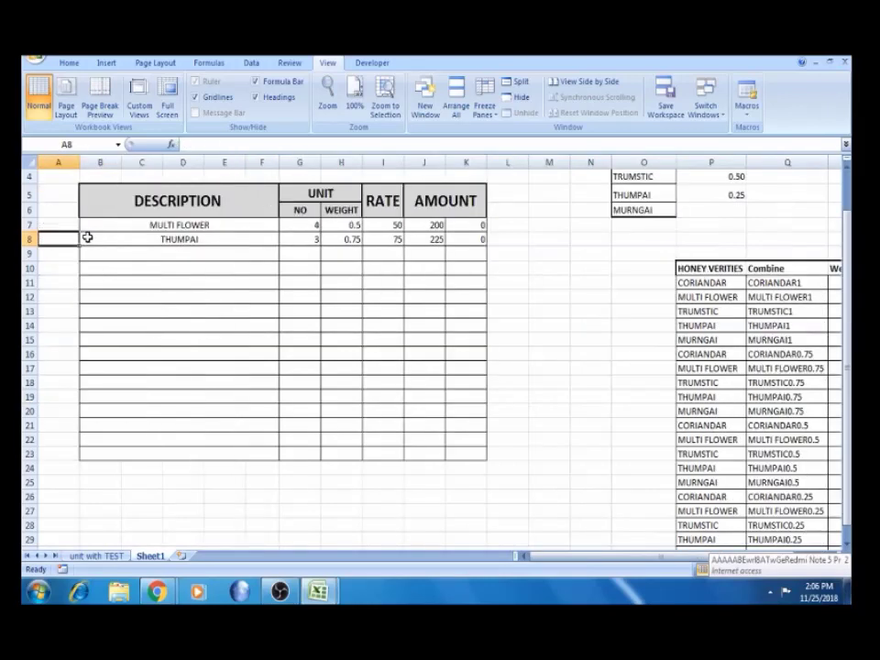
key(Up)
key(Right)
key(Right)
key(Right)
key(Right)
key(Right)
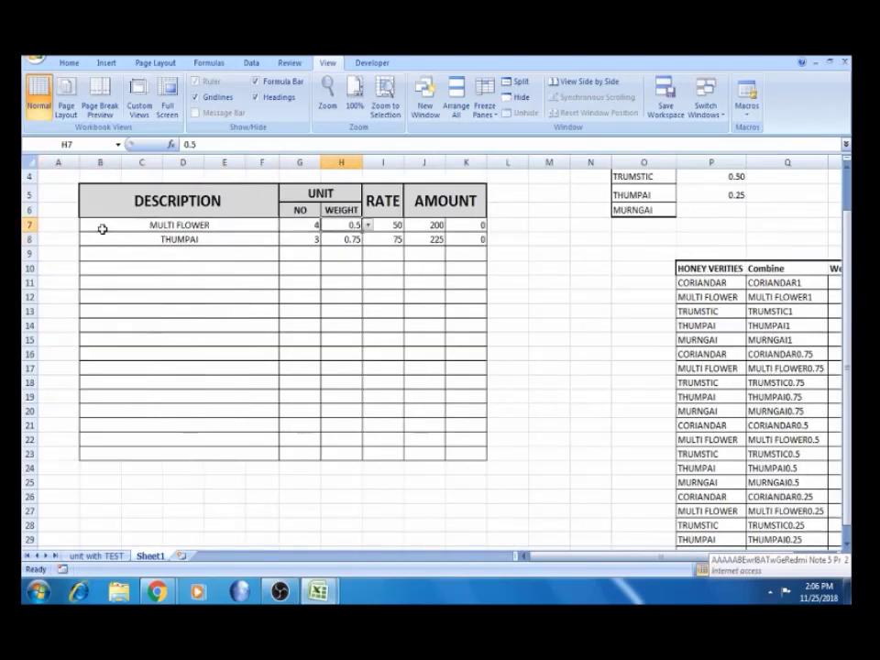
key(Left)
click(103, 229)
key(shift+Right)
key(shift+Right)
key(shift+Right)
key(shift+Right)
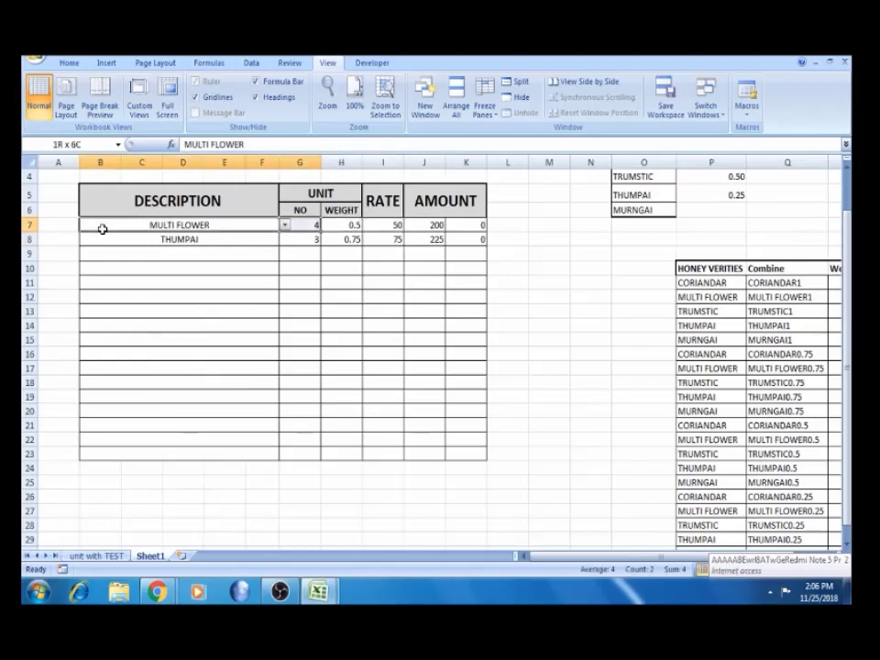
key(shift+Right)
key(shift+Down)
key(shift+Down)
key(shift+Down)
key(shift+Down)
key(shift+Down)
key(shift+Down)
key(shift+Down)
key(shift+Down)
key(shift+Down)
key(shift+Down)
key(shift+Down)
key(shift+Down)
key(shift+Down)
key(shift+Down)
key(shift+Down)
key(shift+Down)
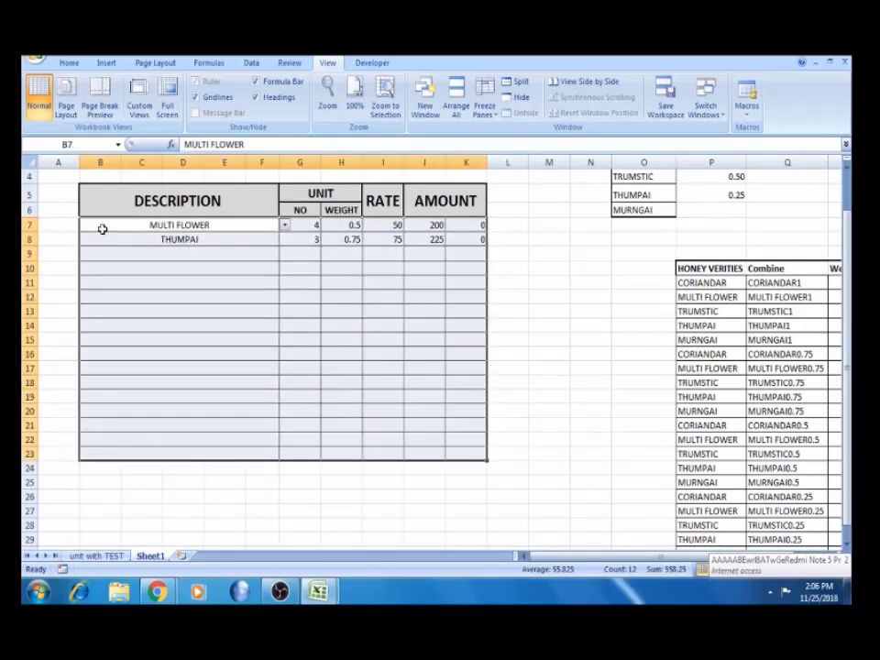
click(71, 63)
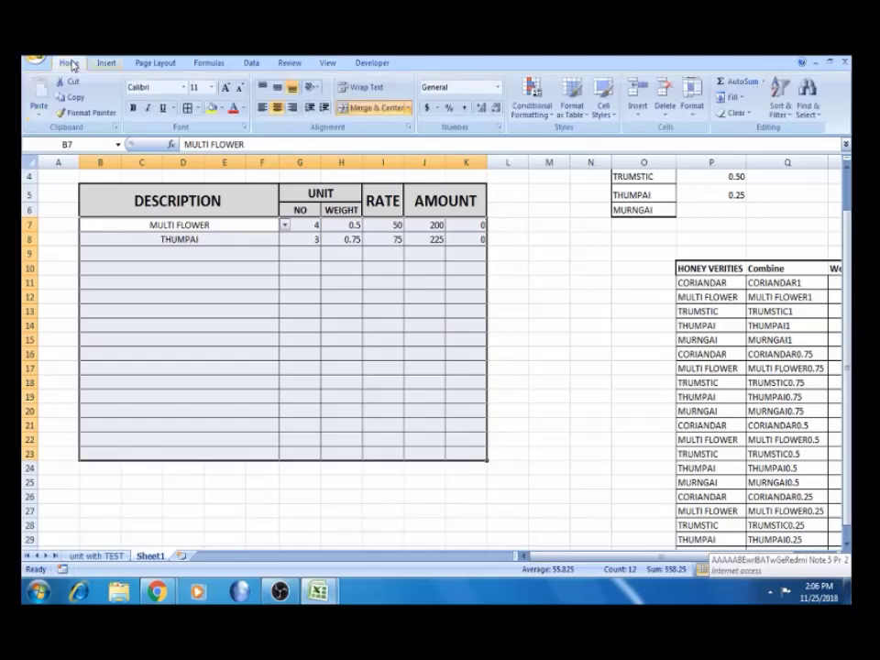
click(198, 108)
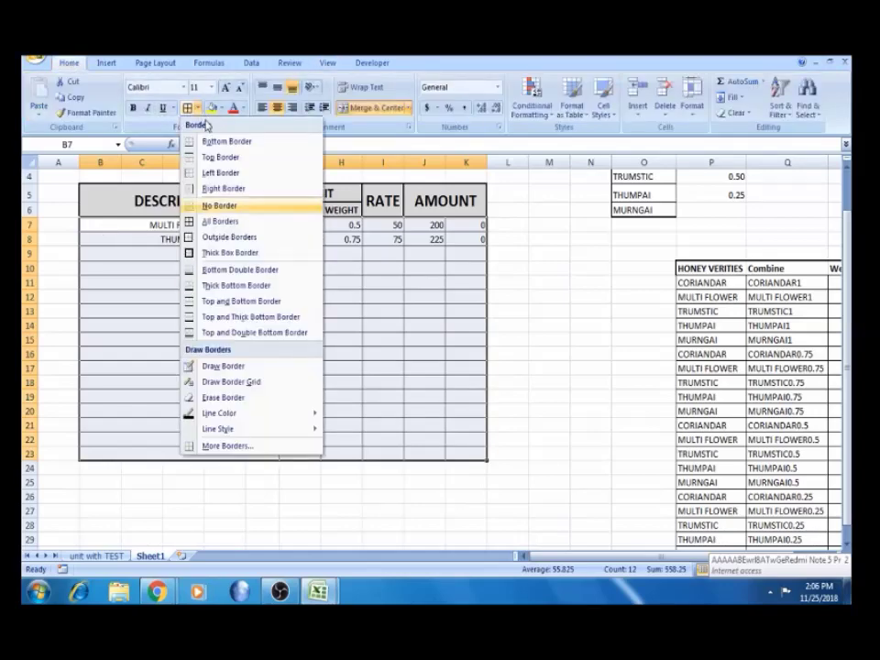
click(229, 253)
click(355, 511)
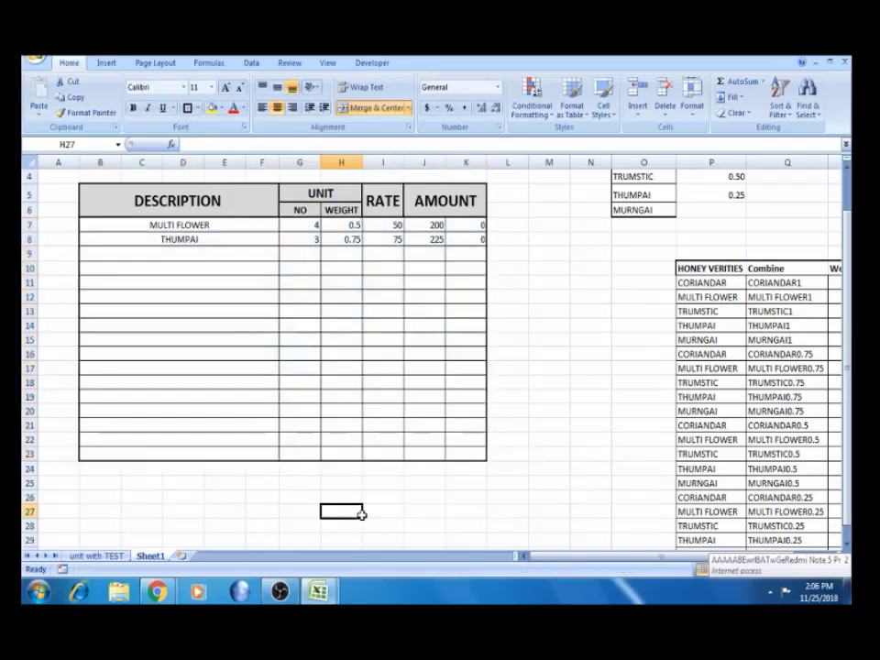
Merge and center G24:I24 below the invoice, and total the first AMOUNT column in J24 with =SUM(J7:J23)
drag(311, 467, 306, 467)
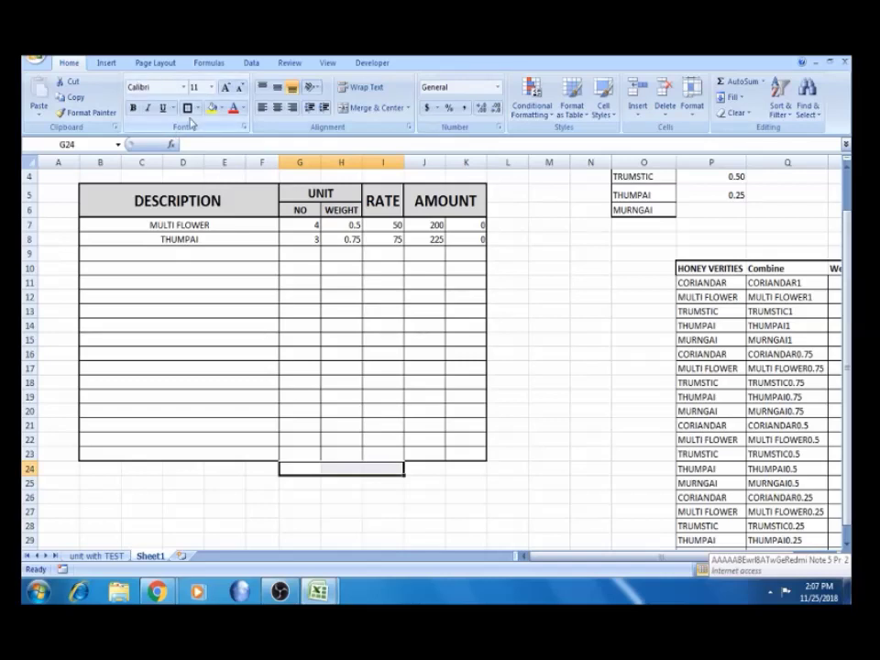
click(378, 108)
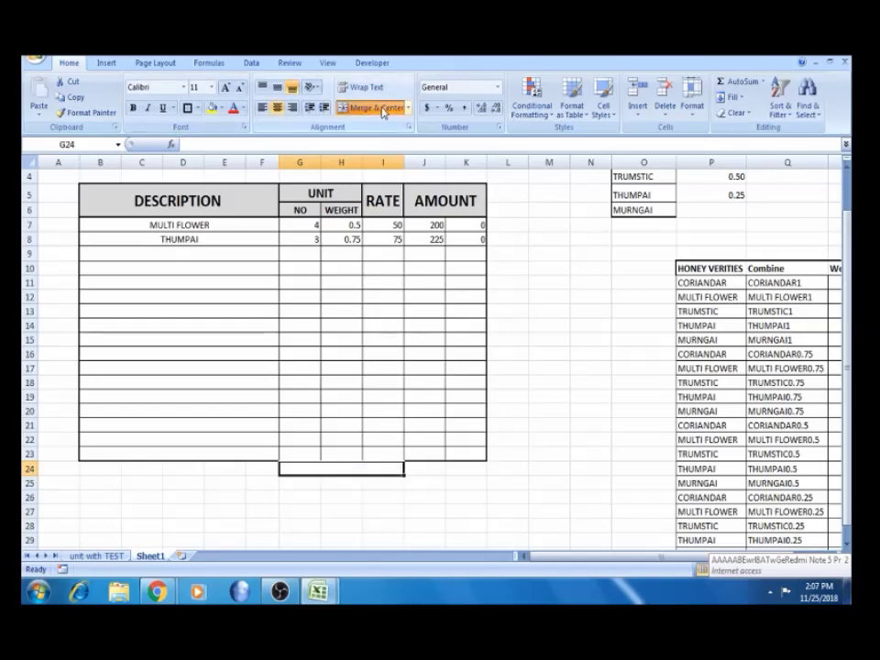
click(424, 468)
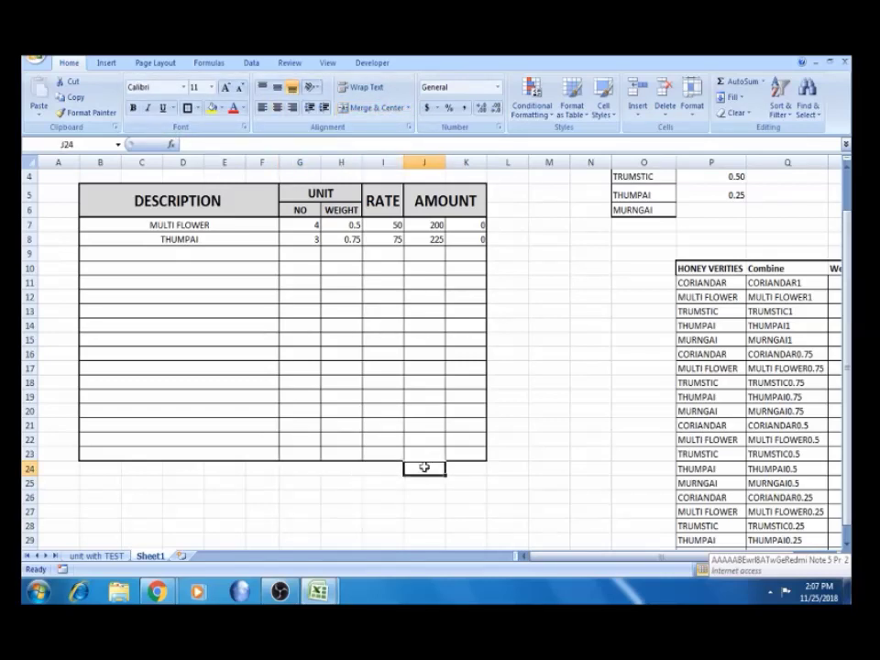
key(alt+equal)
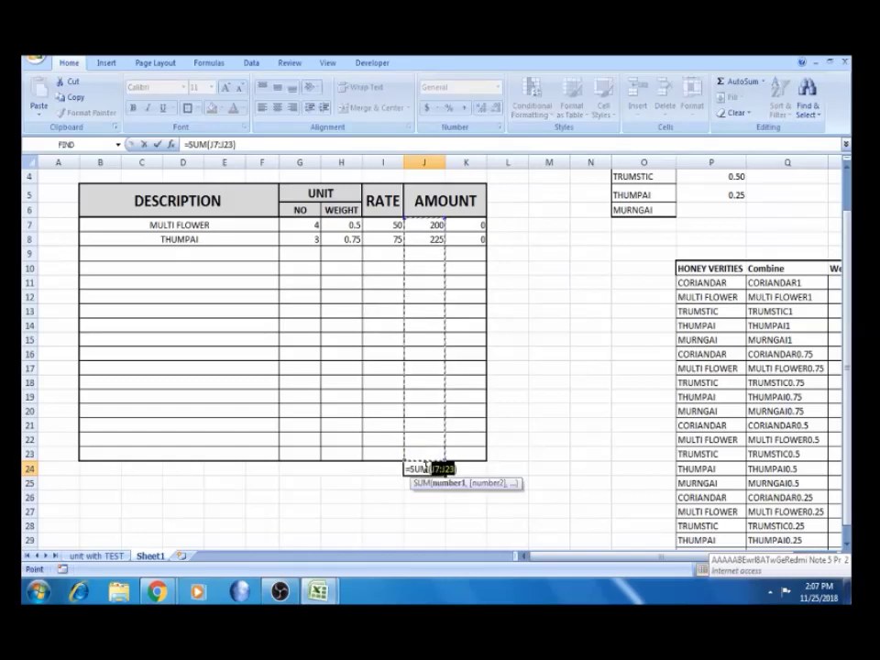
key(Return)
click(430, 468)
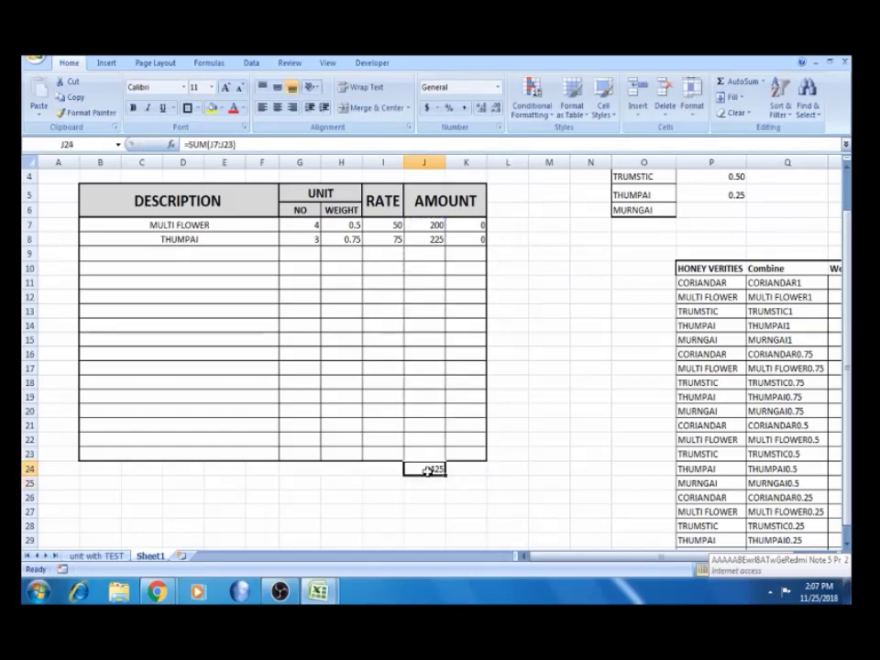
Label the merged cell G24 below the invoice "Total Bill"
click(351, 472)
click(260, 145)
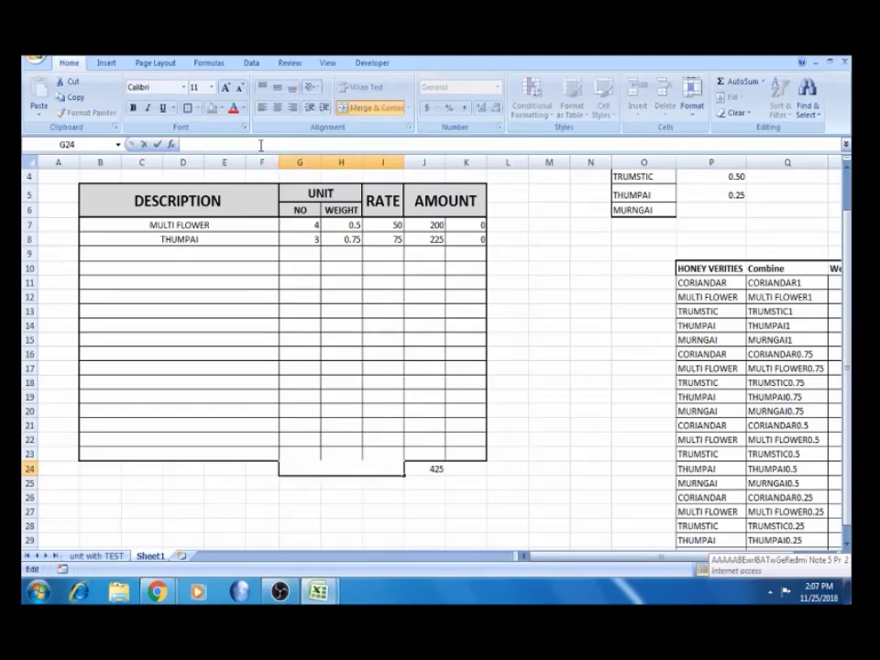
text(Total Bill)
key(Tab)
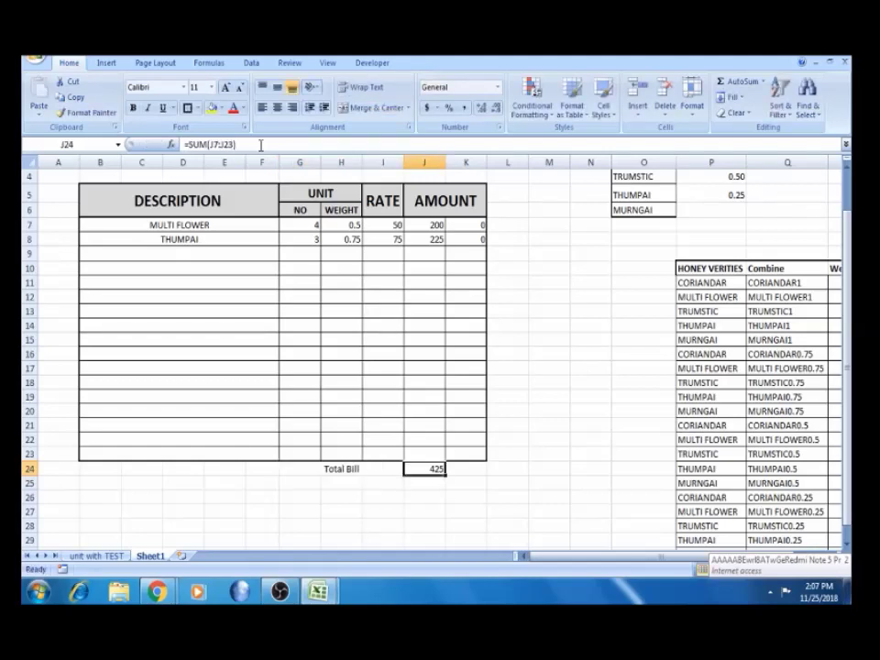
Clear the total formula in J24 beside the Total Bill label
click(332, 468)
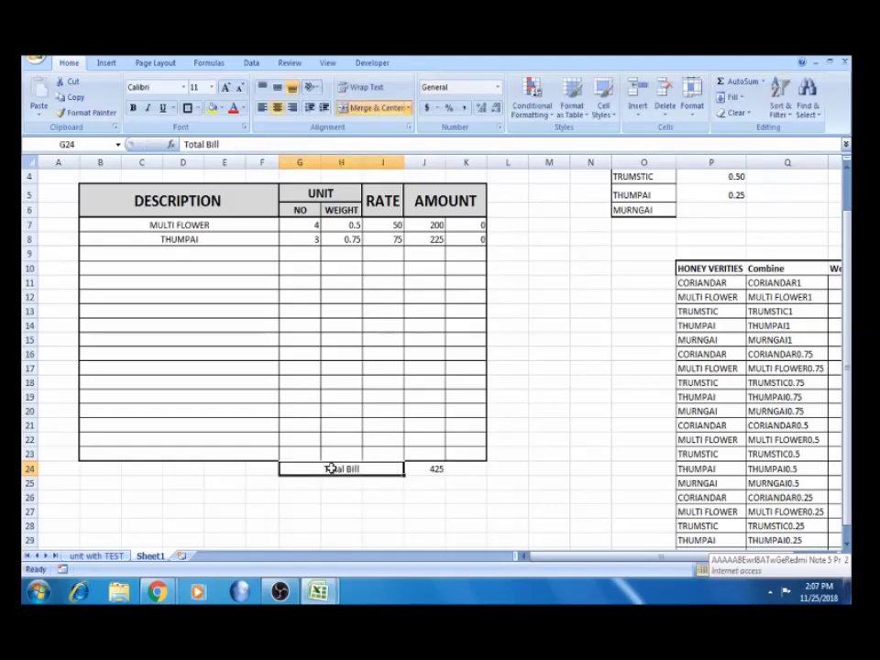
click(421, 471)
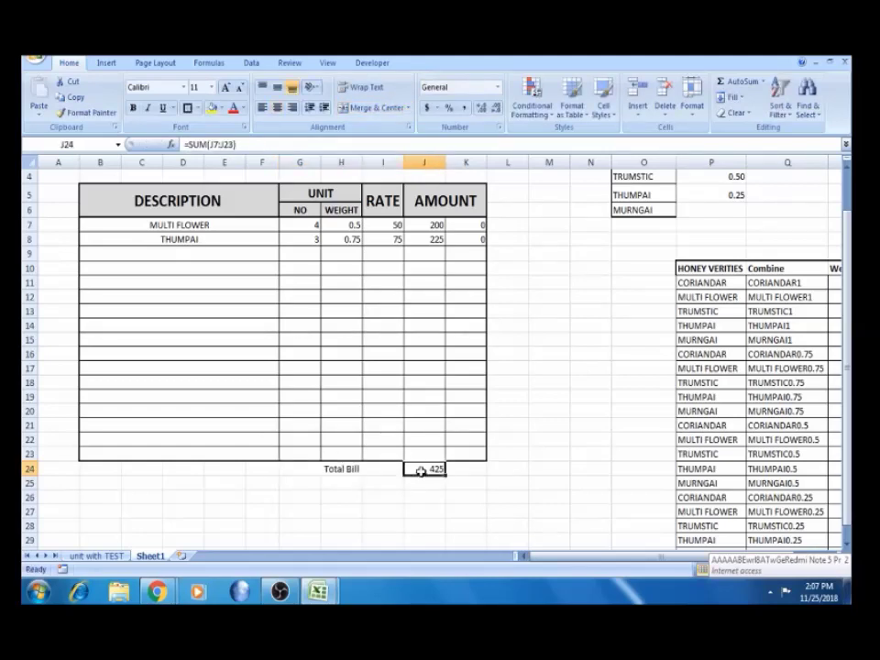
key(Delete)
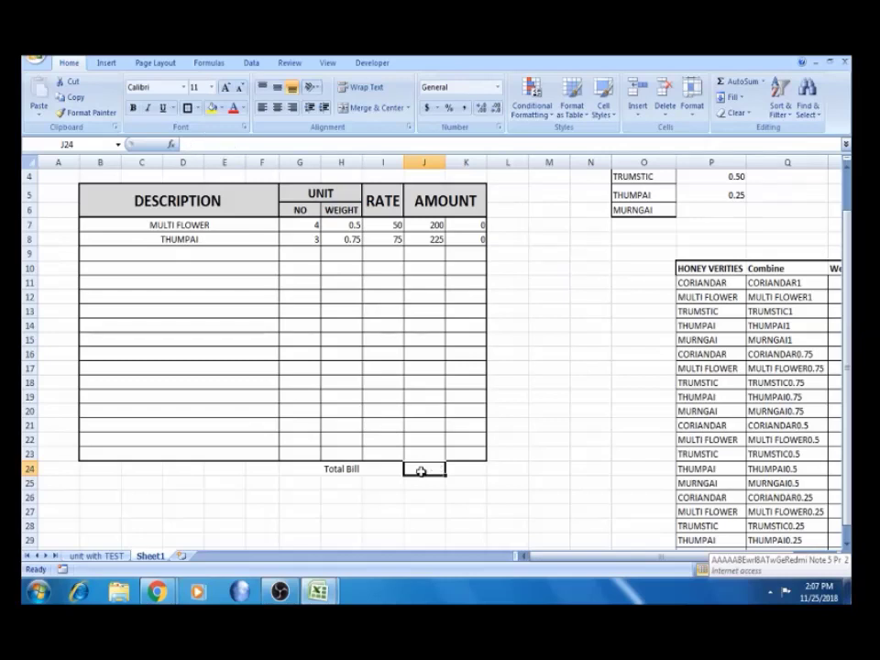
text(=SMALL()
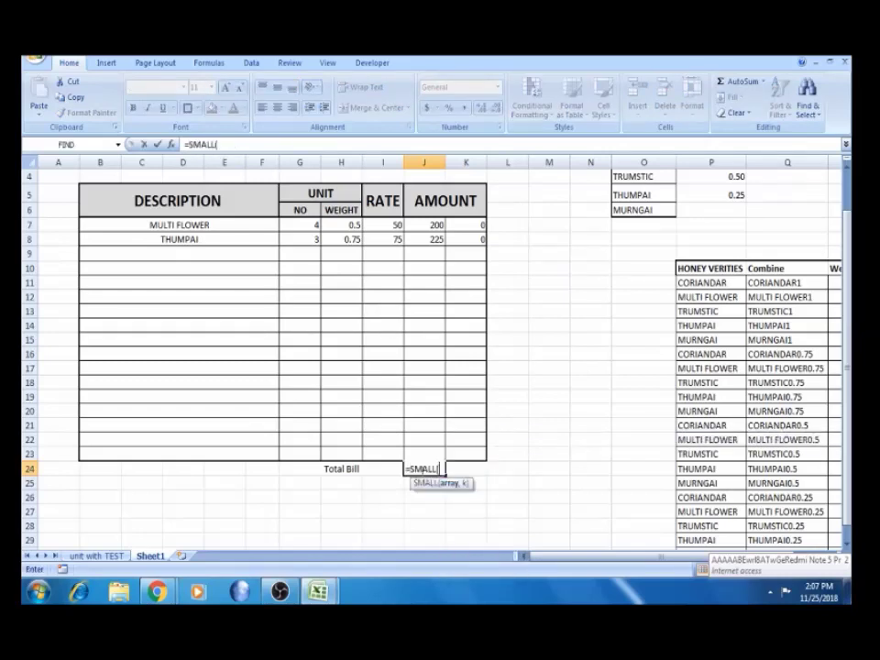
key(BackSpace)
key(BackSpace)
key(BackSpace)
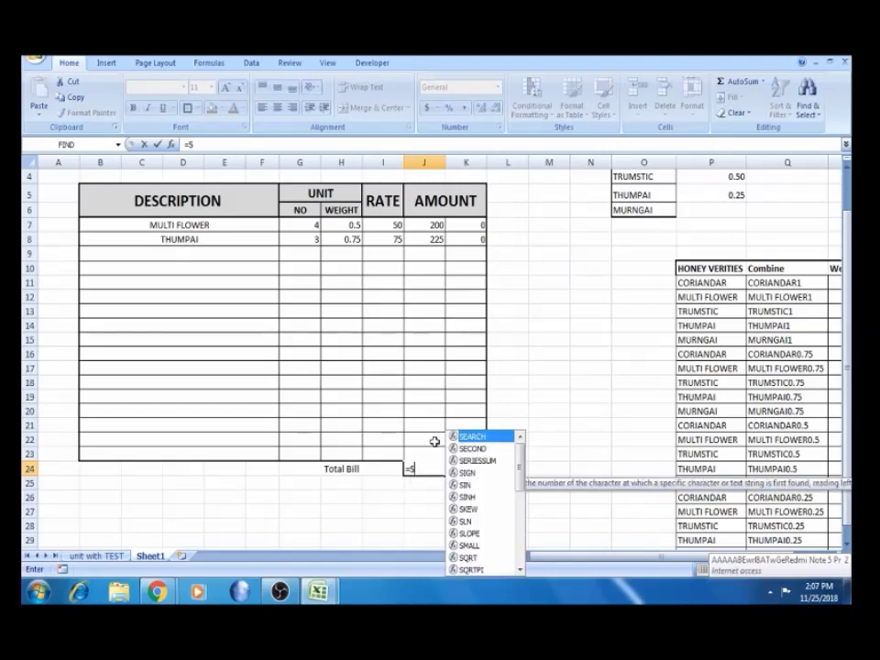
key(Escape)
key(Escape)
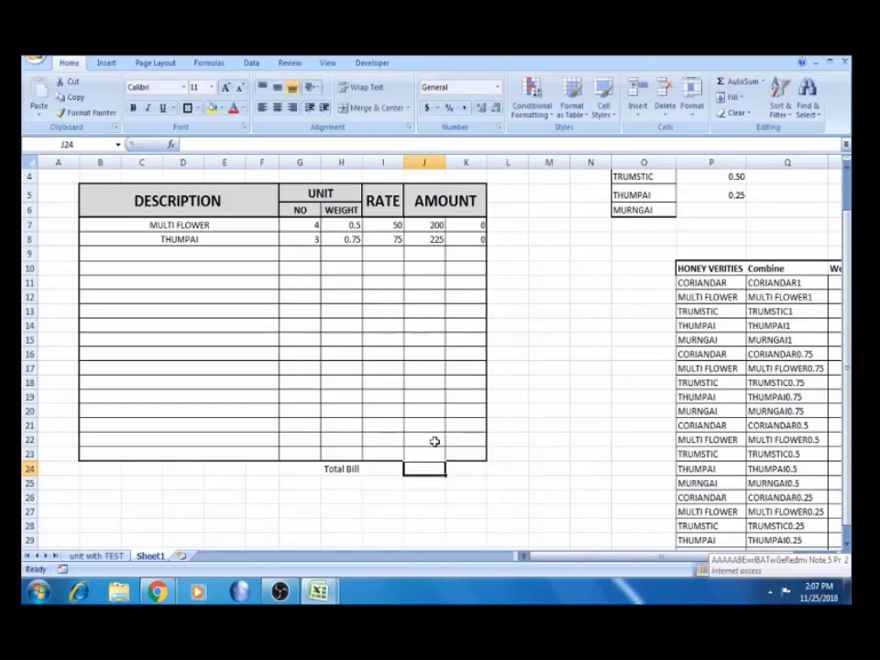
Insert an AutoSum in J24 that totals the first AMOUNT column with =SUM(J7:J23)
key(alt)
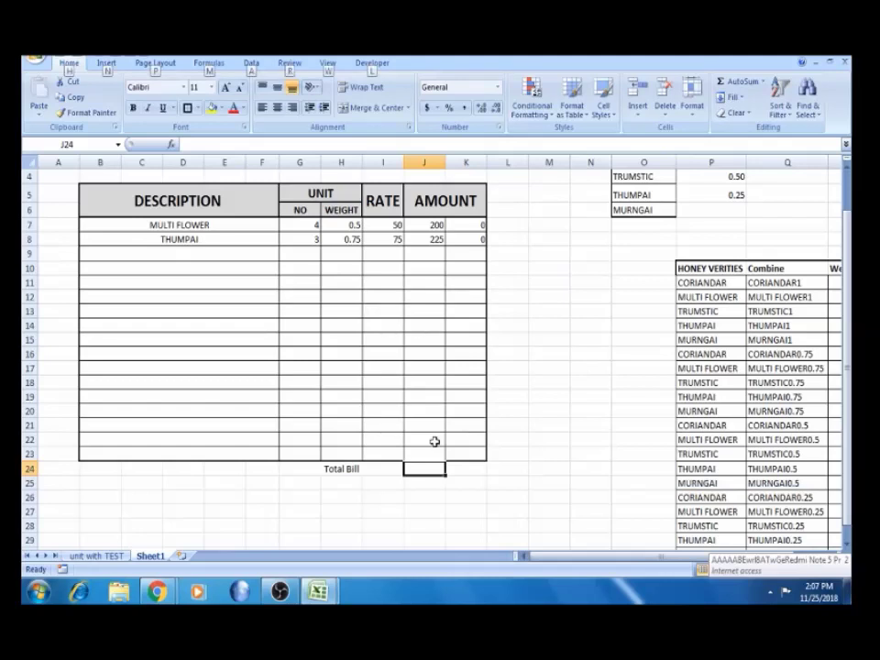
key(alt+equal)
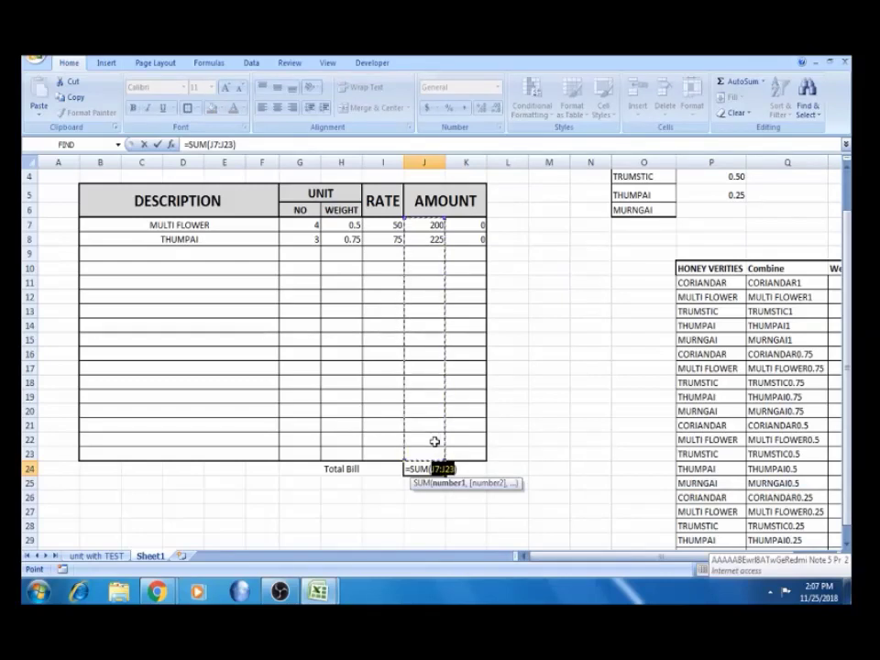
key(Return)
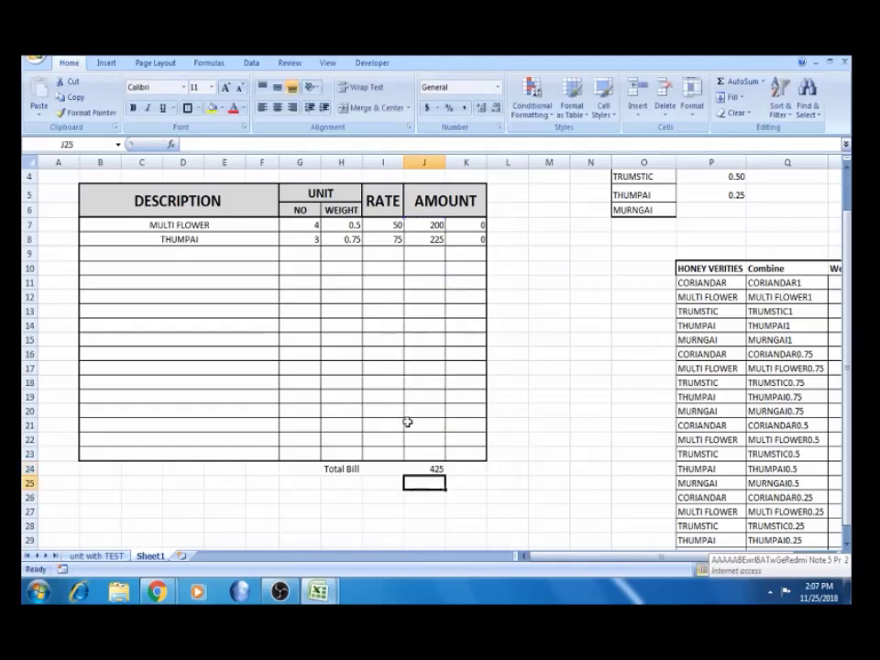
Go to the unit with TEST sheet and examine its invoice header row from DESCRIPTION to AMOUNT
click(199, 203)
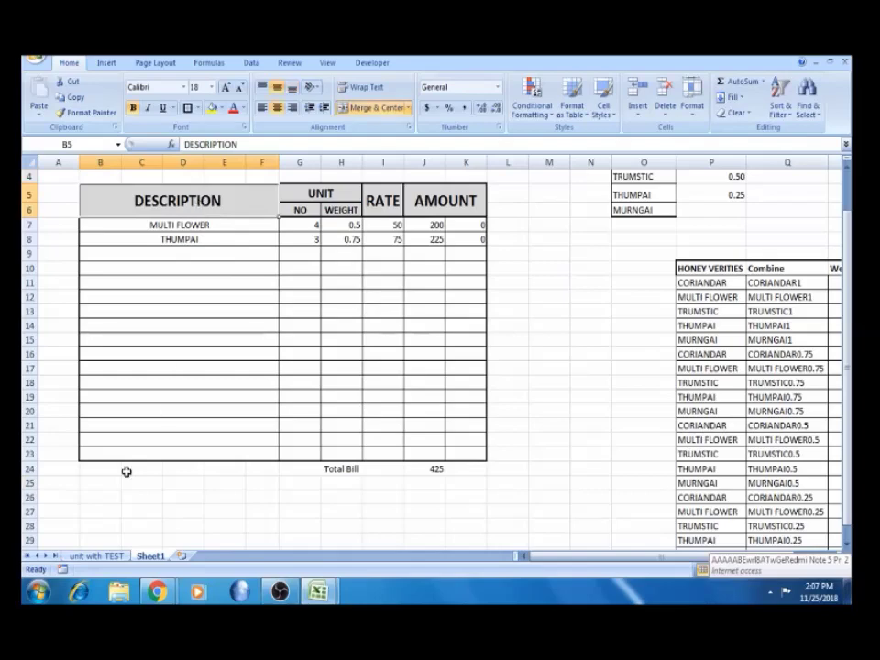
click(99, 557)
click(145, 422)
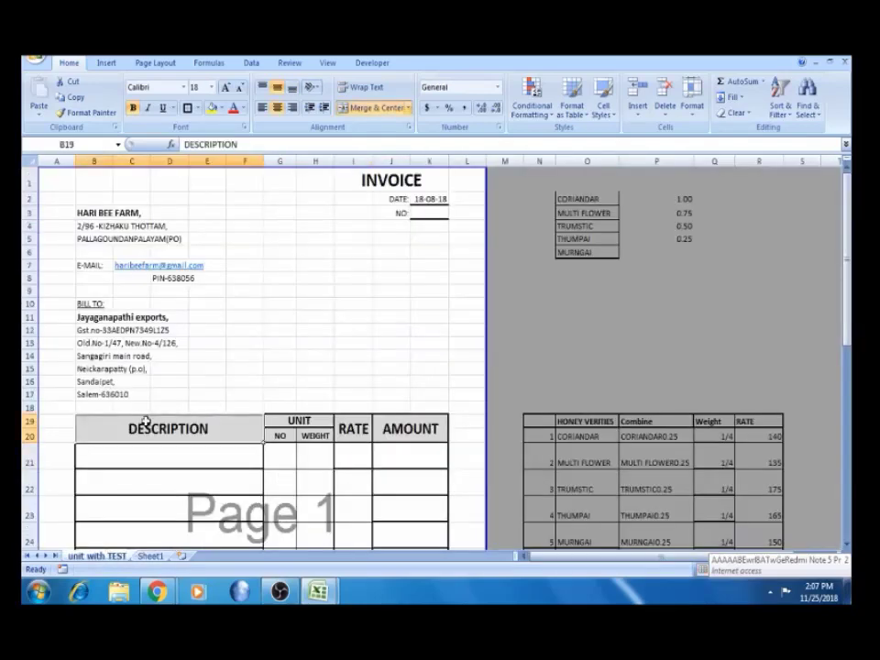
click(161, 471)
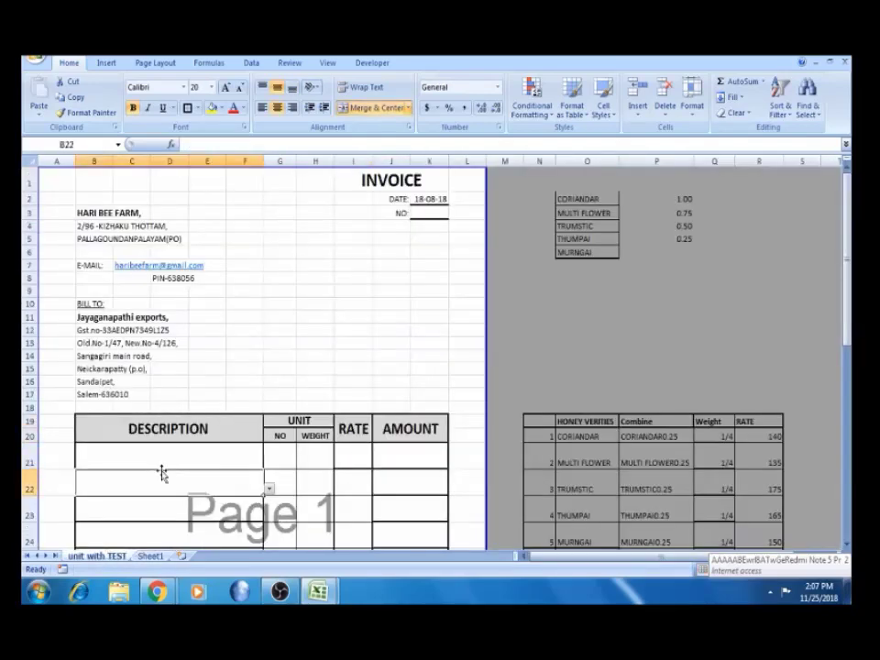
key(Up)
key(Up)
key(Up)
key(Down)
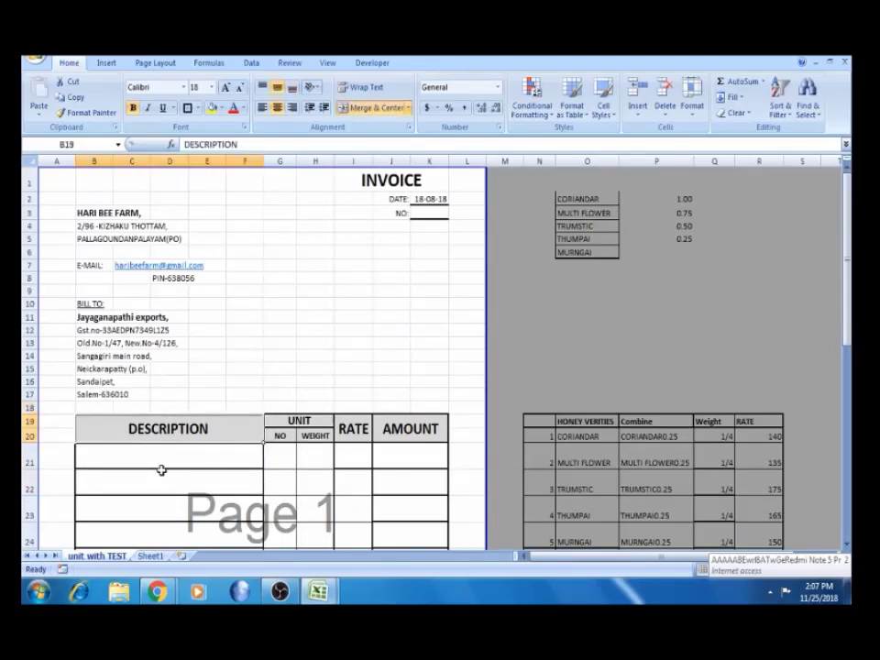
key(shift+Right)
key(shift+Right)
key(shift+Right)
key(shift+Right)
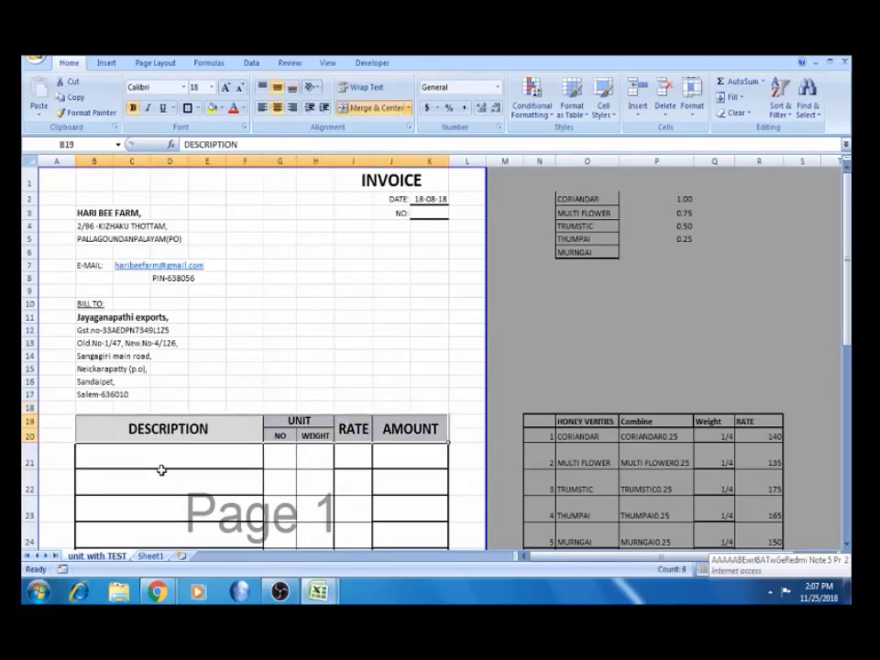
click(249, 358)
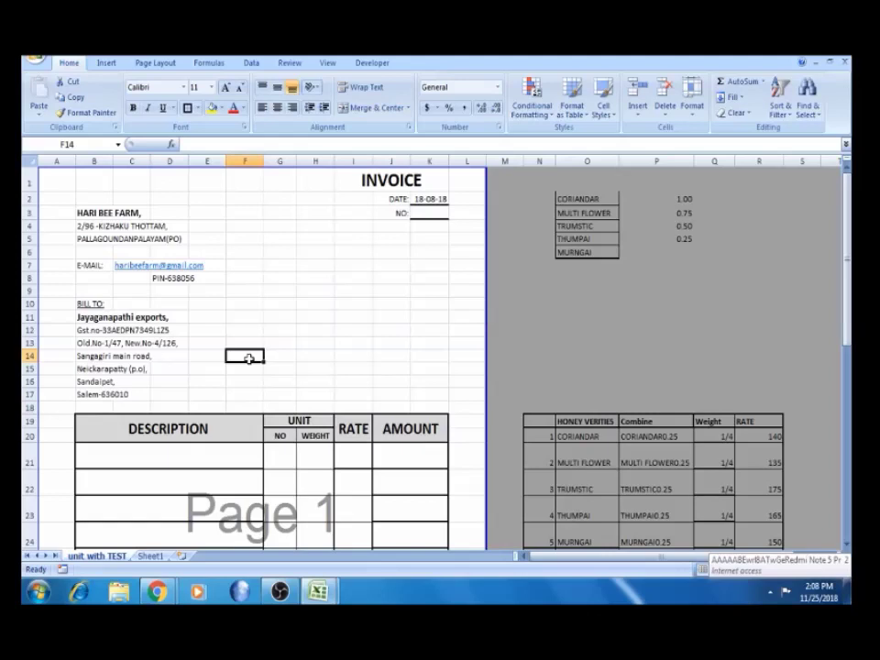
key(Down)
key(Down)
key(Right)
key(Right)
key(Right)
key(Right)
key(Right)
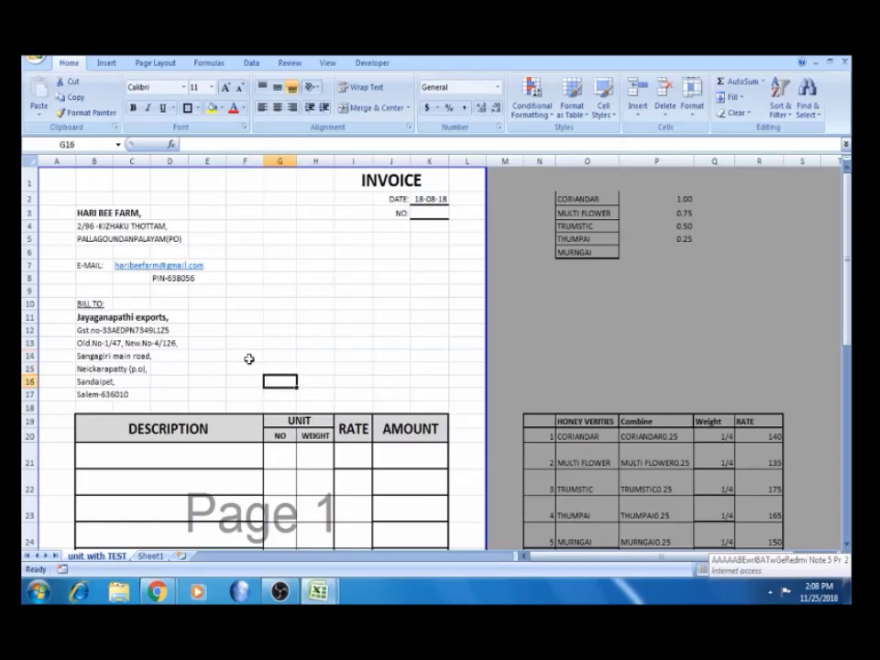
key(Right)
key(Right)
key(Down)
key(Right)
key(Down)
key(Down)
key(Left)
key(Left)
key(Left)
key(Left)
Select the whole invoice A1:L35 on the unit with TEST sheet and apply Narrow page margins
key(Home)
key(Up)
key(Up)
key(Up)
key(Up)
key(Up)
key(Up)
key(Up)
key(Up)
key(Up)
key(Up)
key(Up)
key(Up)
key(Up)
key(Up)
key(Up)
key(Up)
key(Up)
key(Up)
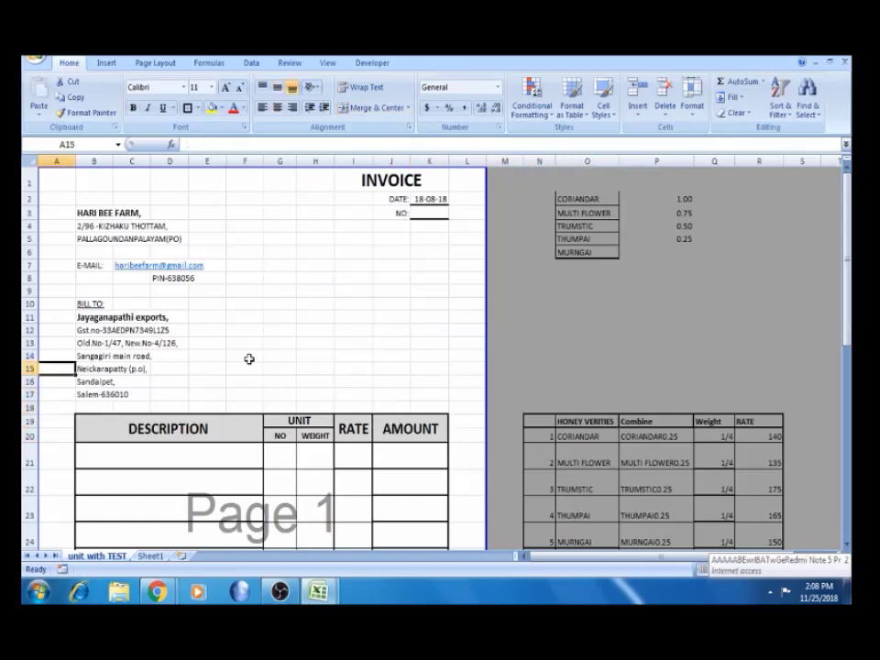
key(Down)
key(Up)
key(shift+Right)
key(shift+Right)
key(shift+Right)
key(shift+Right)
key(shift+Right)
key(shift+Right)
key(shift+Right)
key(shift+Right)
key(shift+Right)
key(shift+Right)
key(shift+Right)
key(shift+Right)
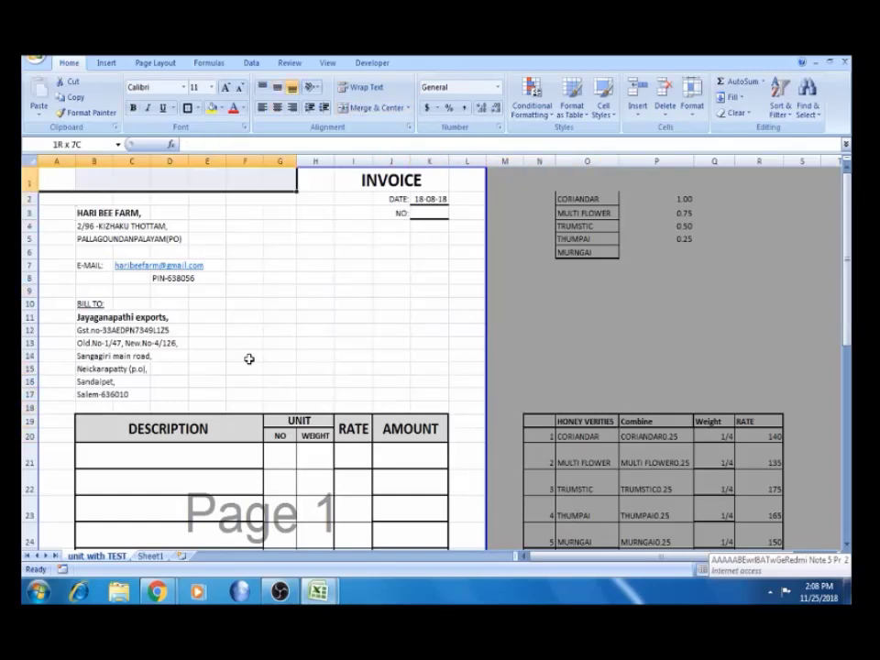
key(shift+Down)
key(shift+Left)
key(shift+Down)
key(shift+Down)
key(shift+Down)
key(shift+Down)
key(shift+Down)
key(shift+Down)
key(shift+Down)
key(shift+Down)
key(shift+Down)
key(shift+Down)
key(shift+Down)
key(shift+Down)
key(shift+Down)
key(shift+Down)
key(shift+Down)
key(shift+Down)
key(shift+Down)
key(shift+Down)
key(shift+Down)
key(shift+Down)
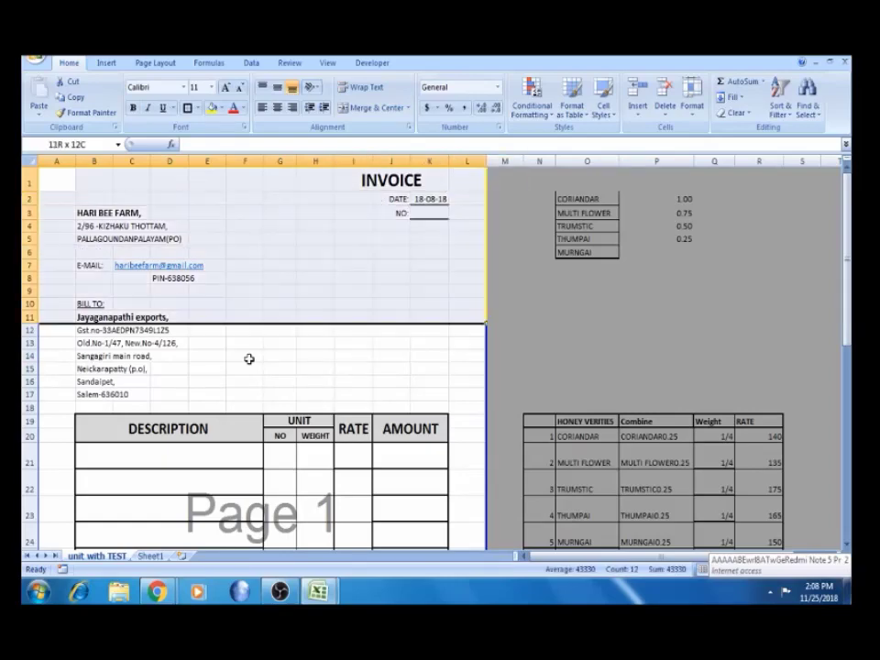
key(shift+Down)
key(shift+Down)
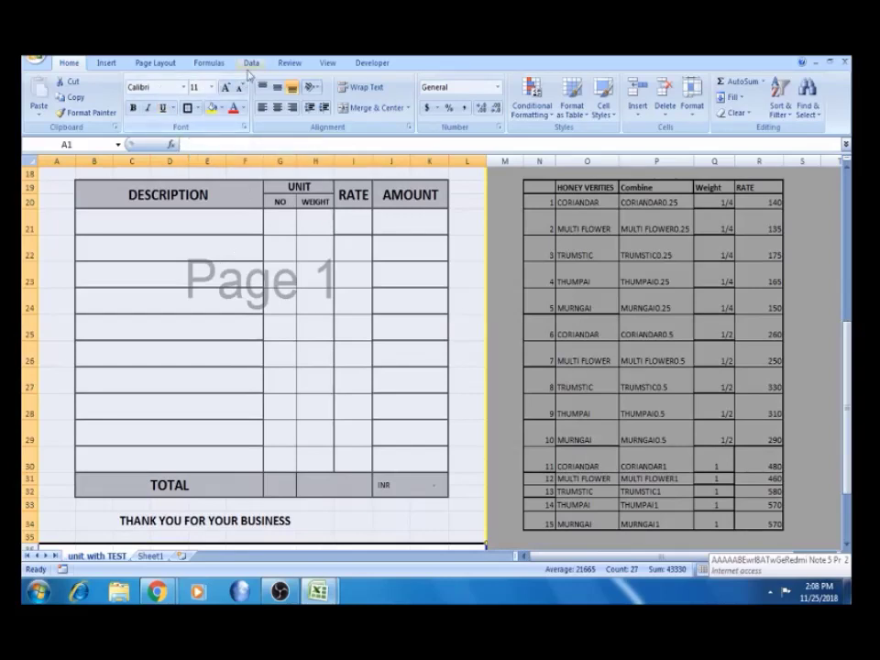
click(154, 63)
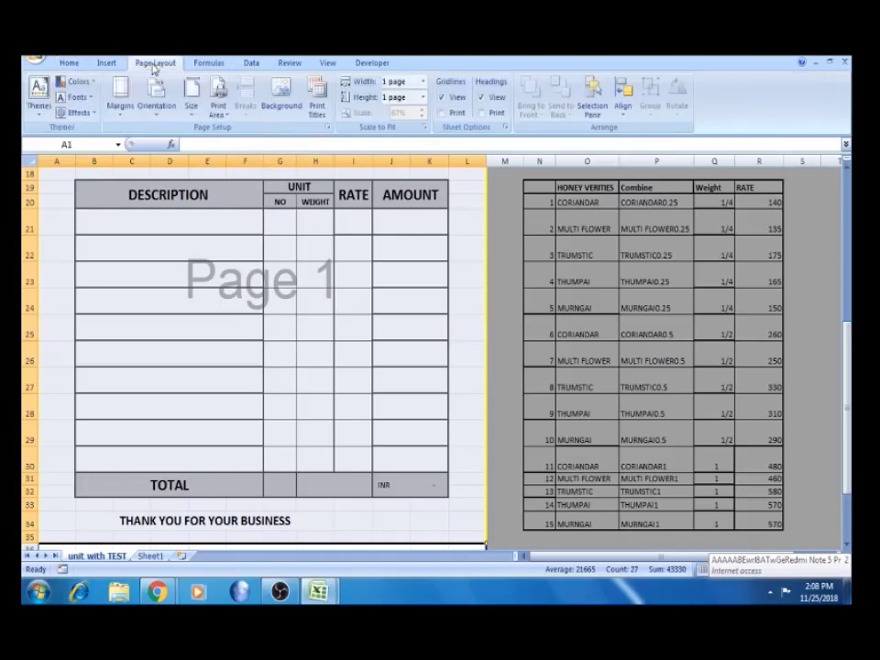
click(114, 119)
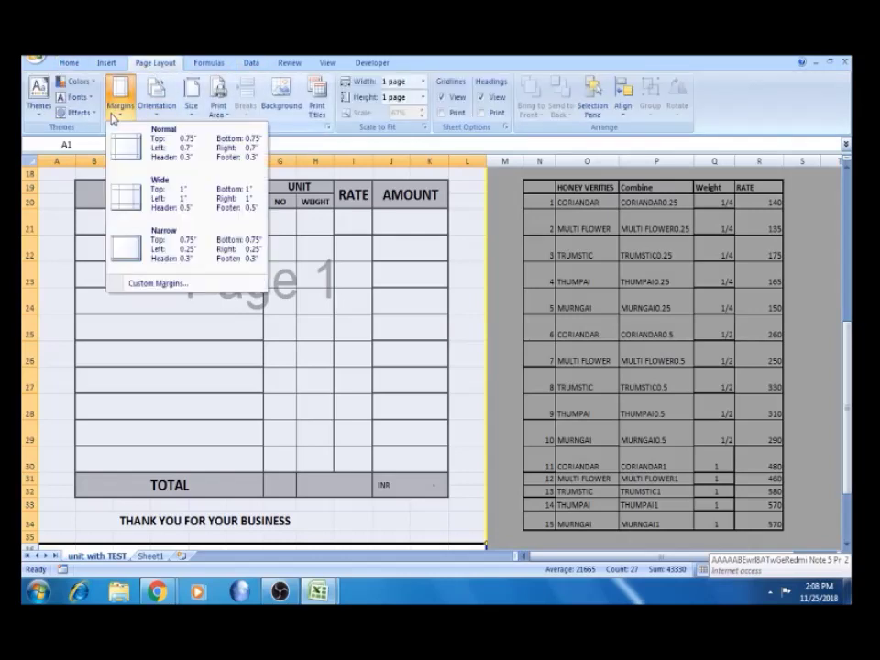
click(163, 245)
Set the selected invoice range A1:L35 as the print area
click(227, 115)
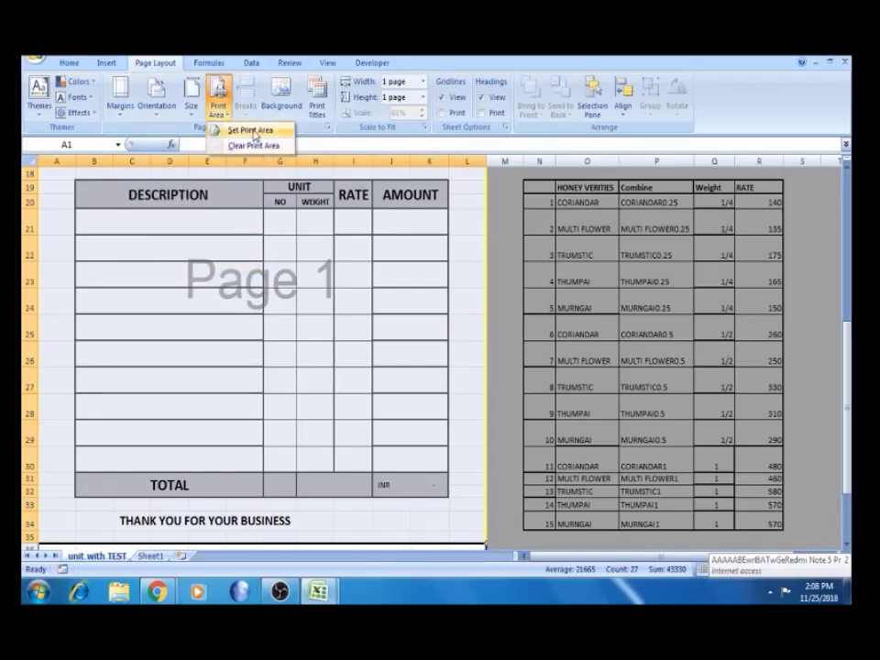
click(250, 130)
click(326, 254)
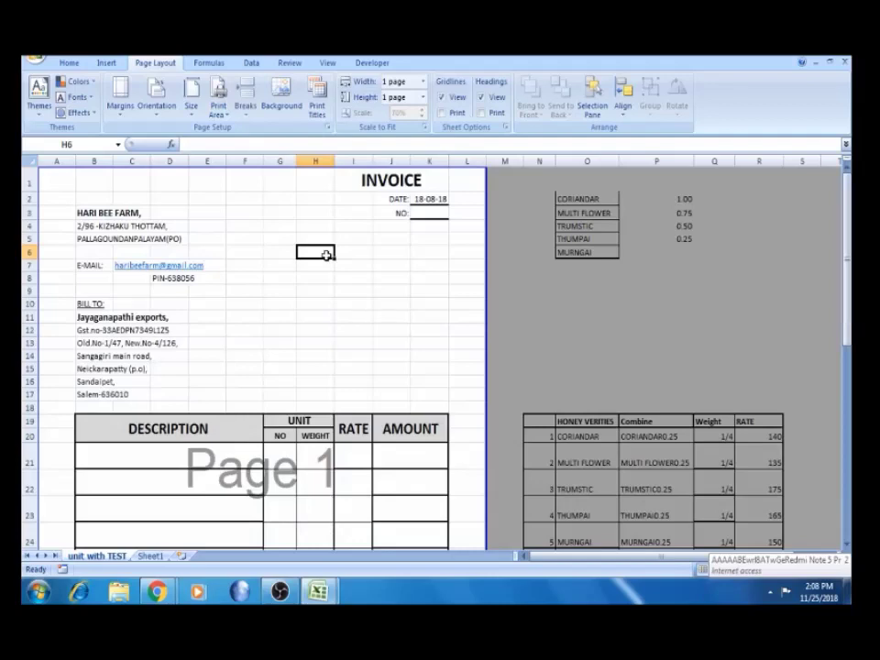
Inspect the invoice's print area down past the closing thank-you line and back up to the item table
key(Down)
key(Down)
key(Down)
key(Down)
key(Down)
key(Down)
key(Down)
key(Down)
key(Down)
key(Down)
key(Down)
key(Down)
key(Down)
key(Down)
key(Down)
key(Down)
key(Down)
key(Down)
key(Down)
key(Down)
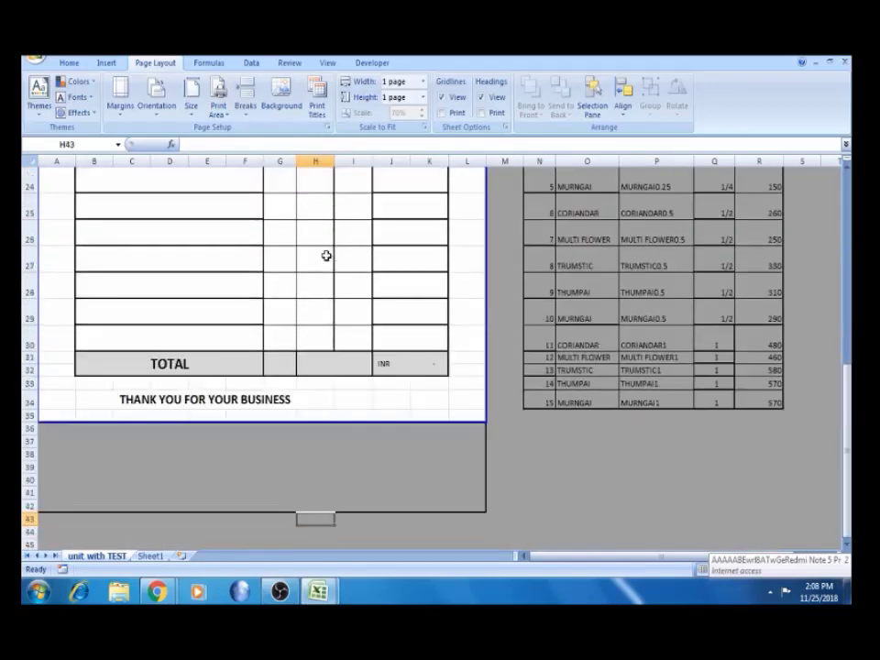
key(Up)
key(Up)
key(Up)
key(Up)
key(Up)
key(Up)
key(Up)
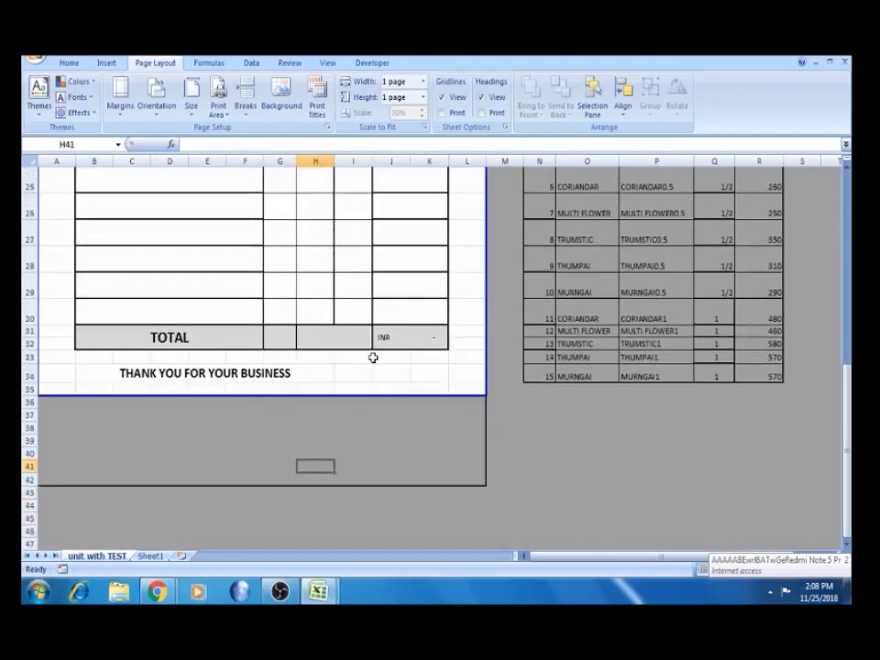
click(349, 388)
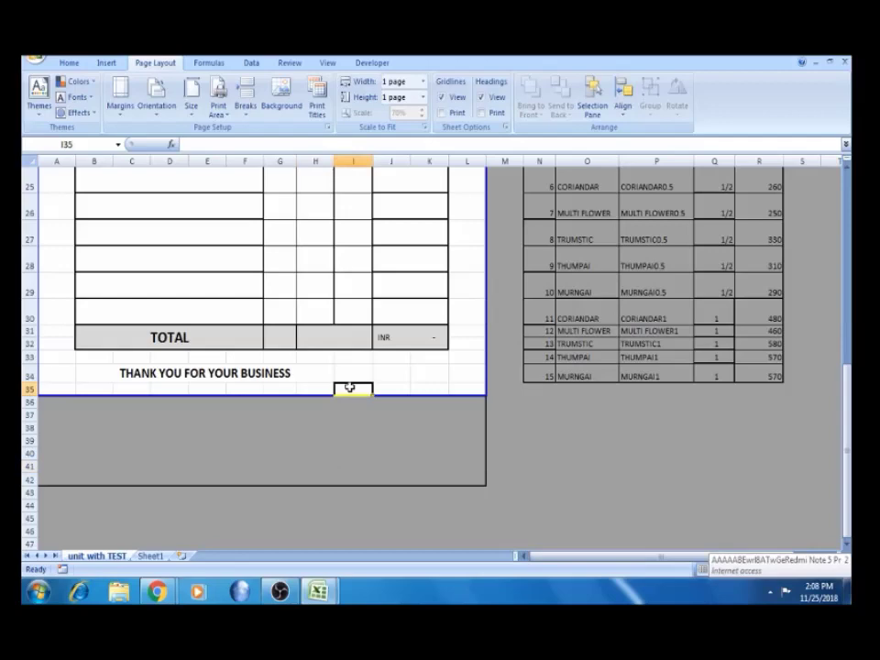
click(407, 336)
key(Up)
key(Up)
key(Up)
key(Up)
key(Up)
key(Up)
key(Up)
key(Up)
key(Up)
key(Up)
key(Up)
key(Up)
key(Up)
key(Up)
key(Up)
key(Up)
key(Up)
key(Up)
key(Up)
key(Up)
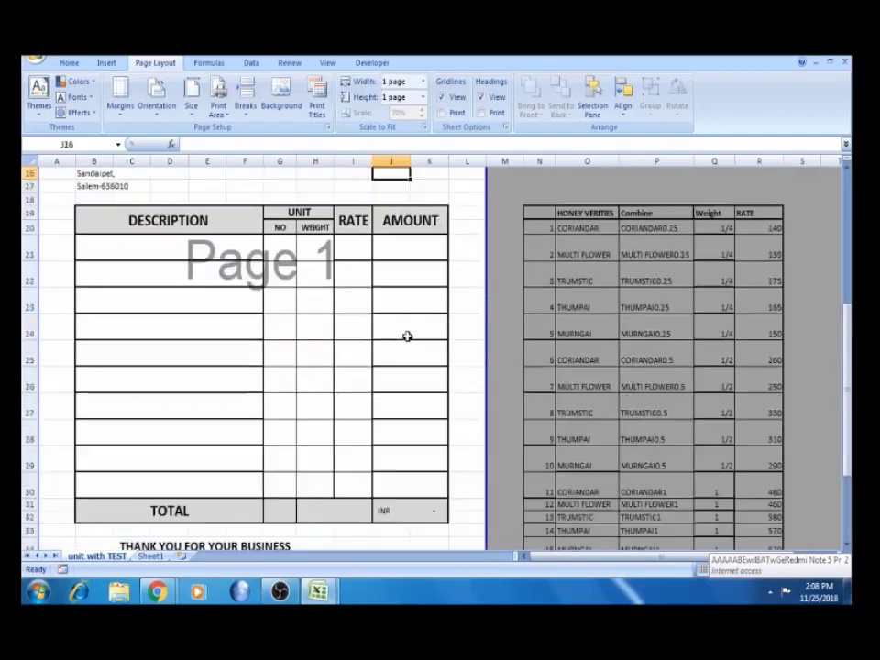
Replace the fixed invoice date in cell K2 with the formula =TODAY()
key(Up)
key(Up)
key(Up)
key(Up)
key(Up)
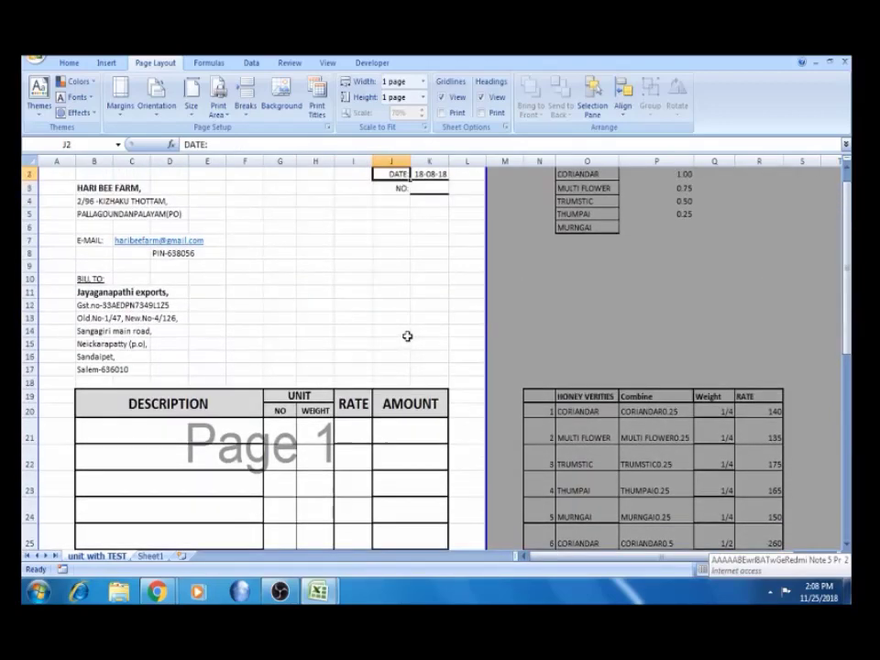
key(Right)
key(Right)
key(Down)
key(Left)
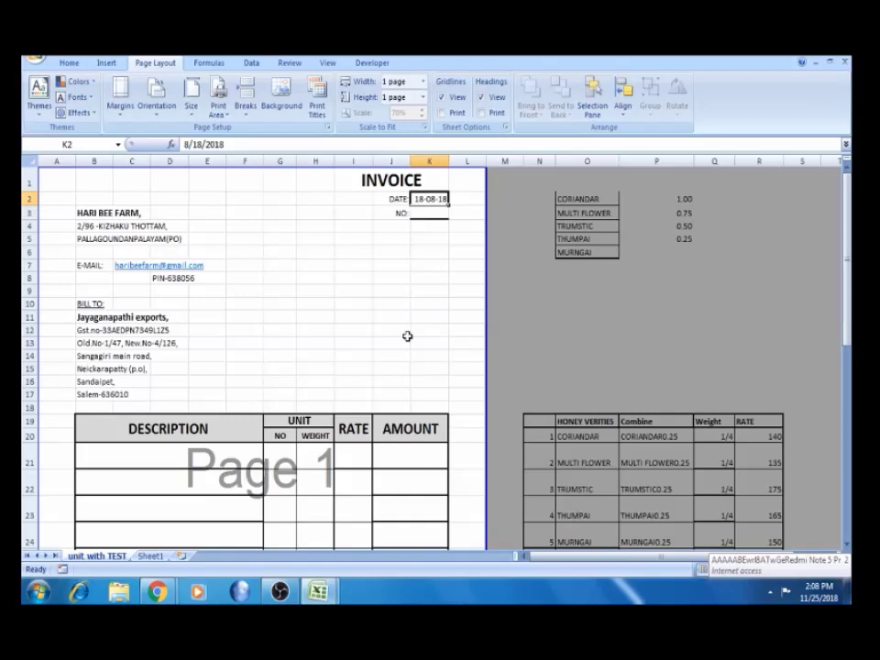
key(Delete)
text(=)
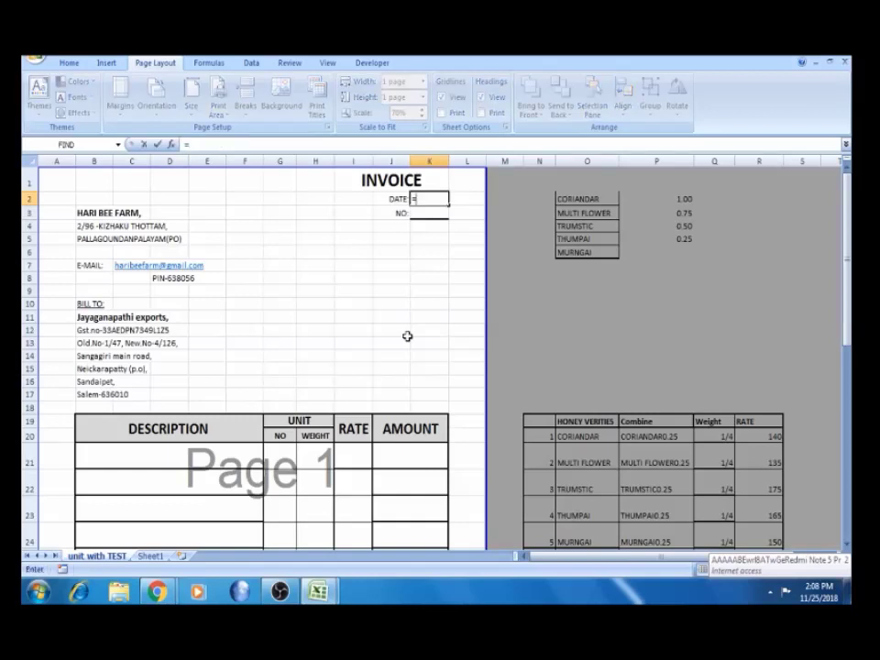
text(toda)
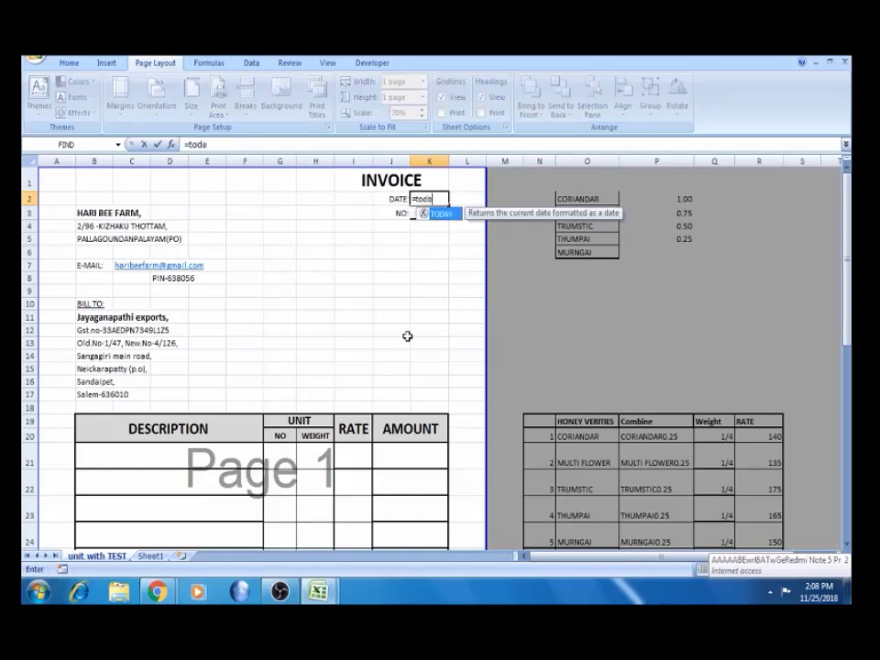
key(Tab)
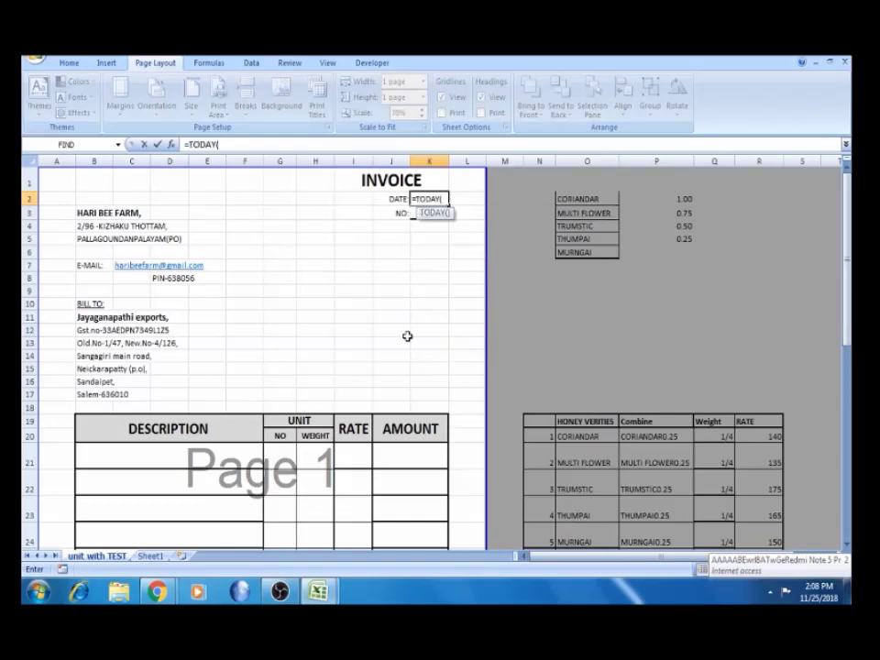
key(Return)
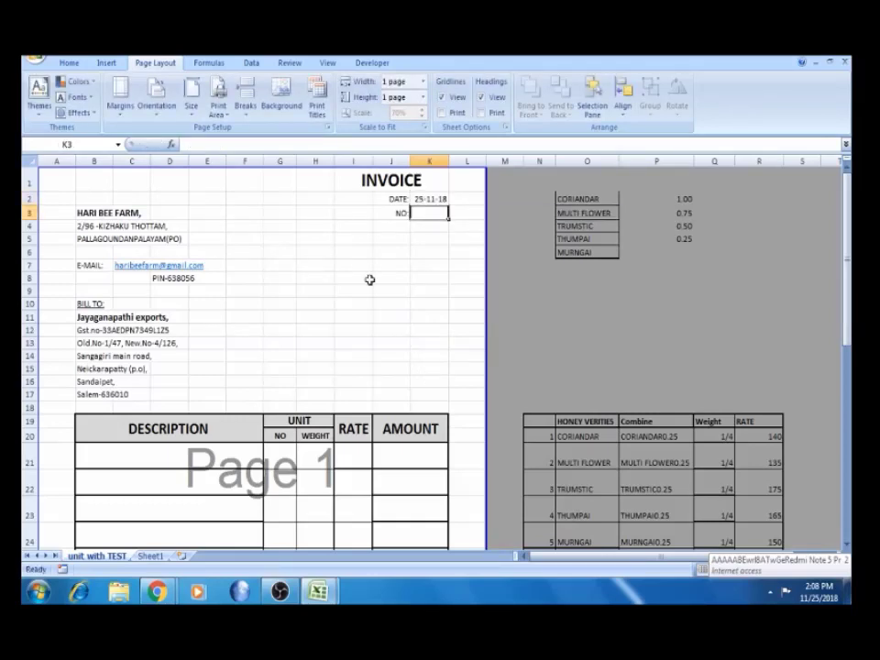
Extend the invoice date formula in K2 to =TODAY()+1 and review it, leaving it as entered
click(438, 199)
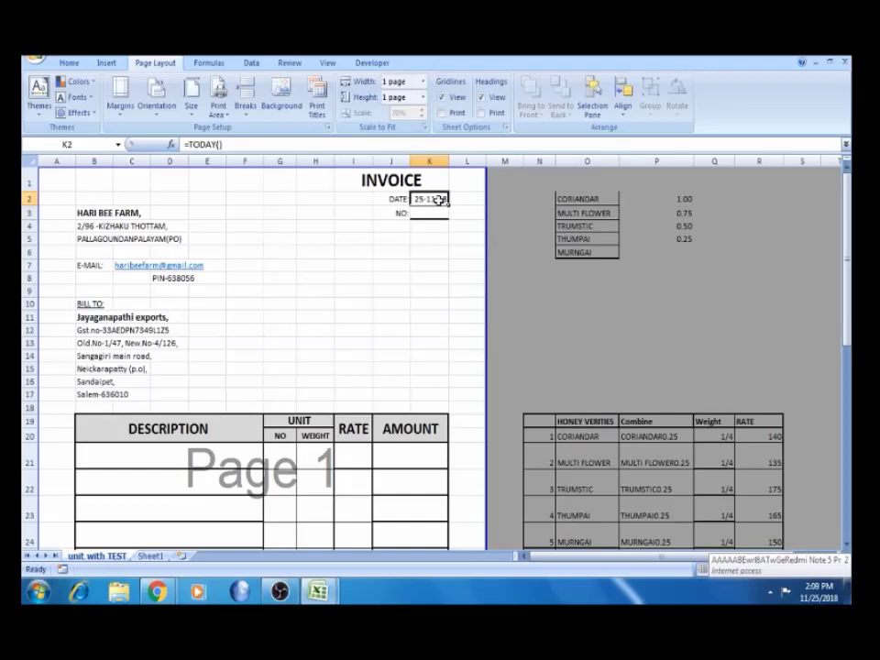
click(372, 146)
text(+1)
key(Return)
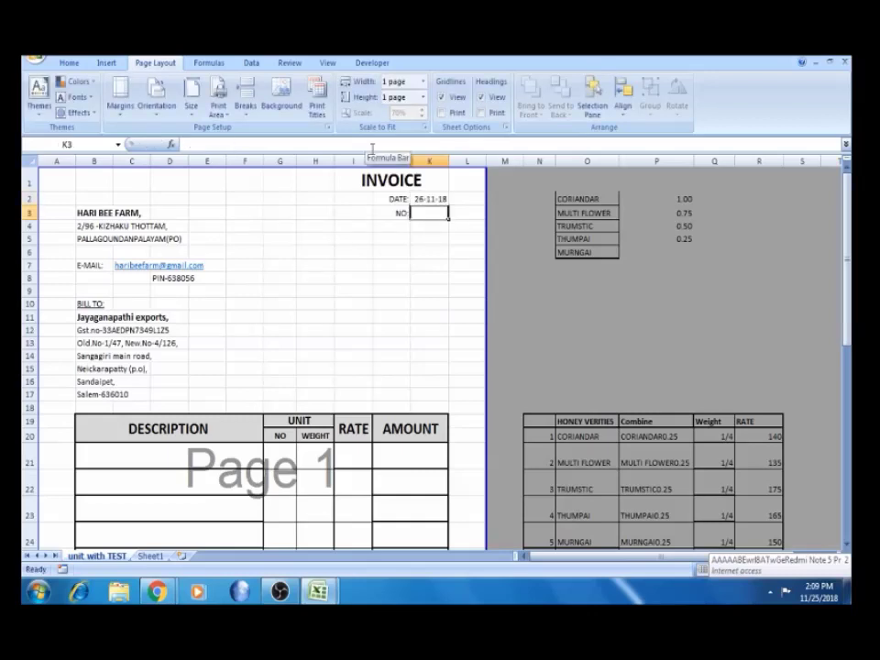
click(432, 199)
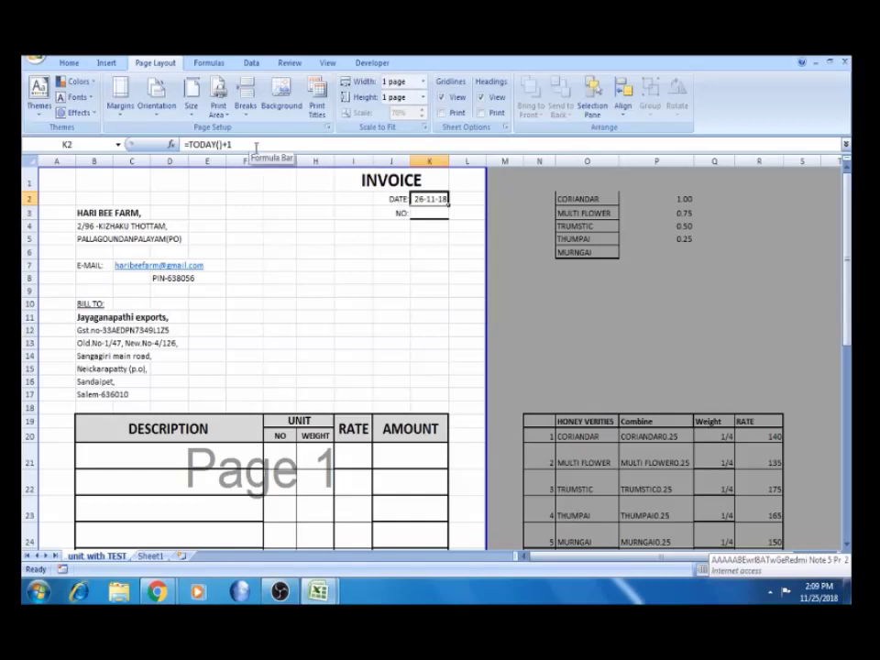
click(256, 147)
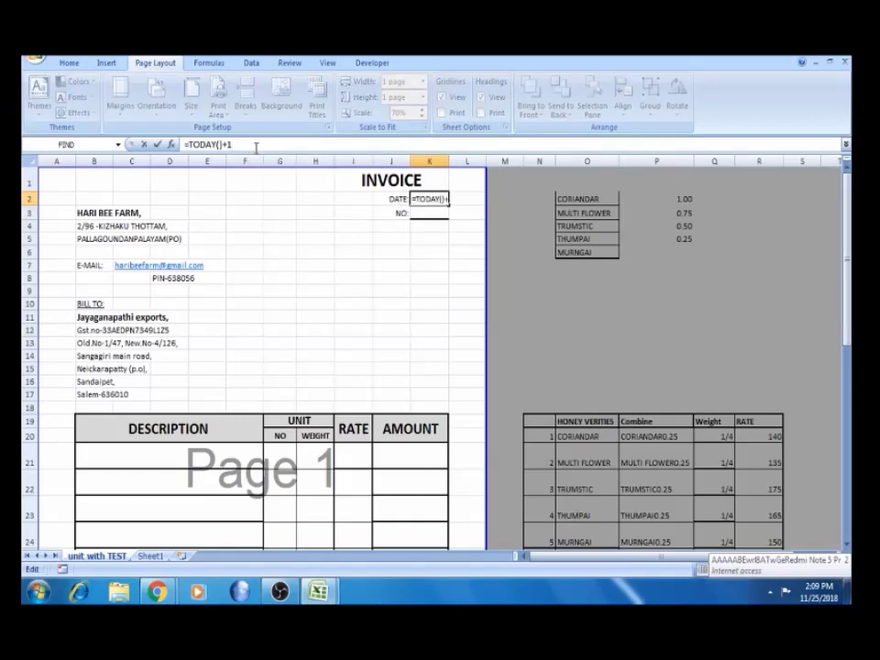
click(260, 238)
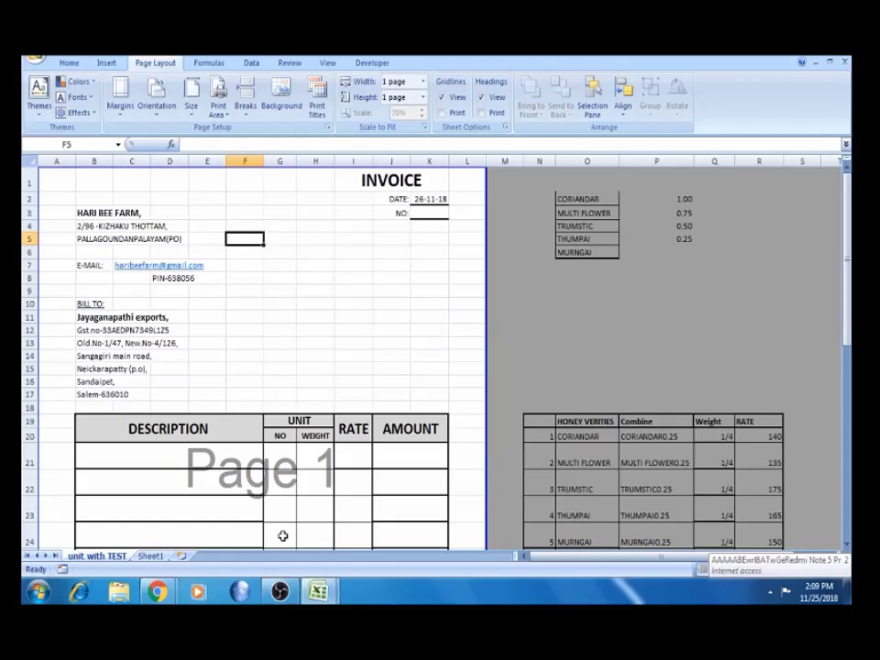
click(279, 591)
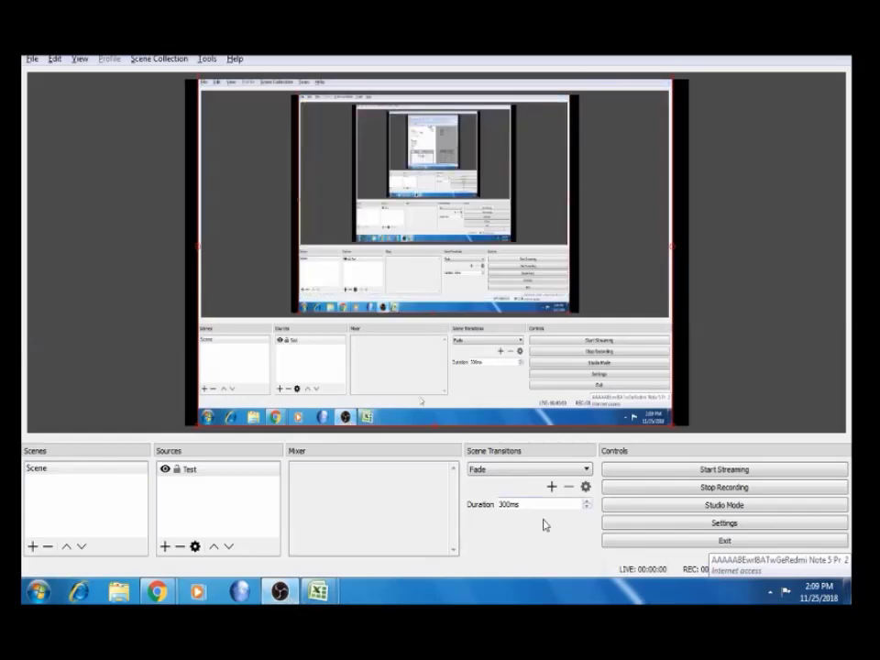